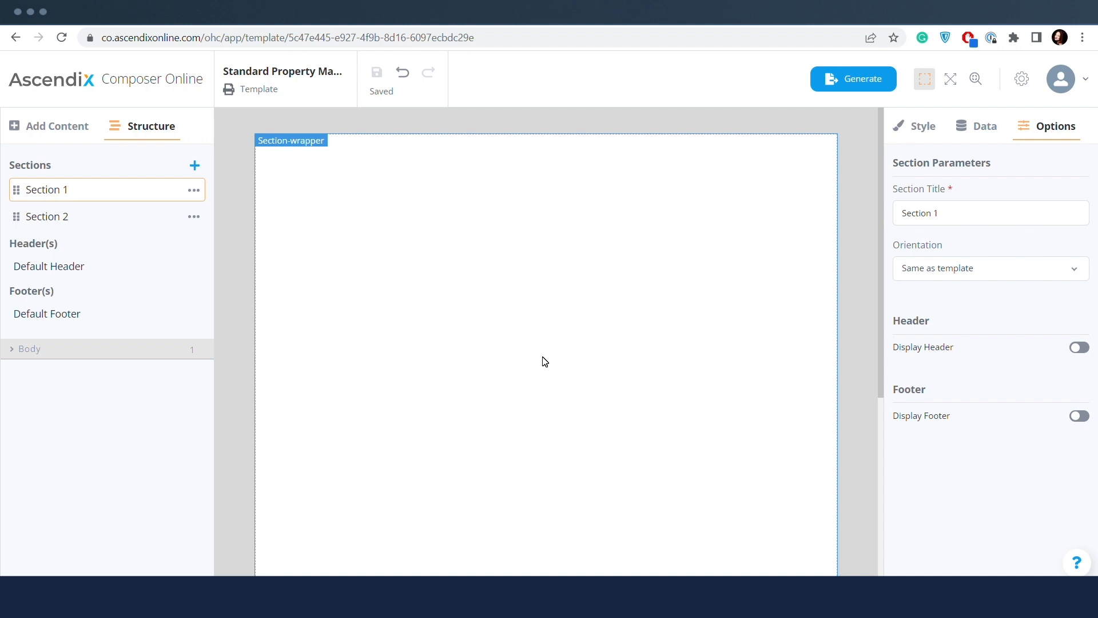
Add a Collection Container to the blank Section 1 page and place a dynamic Text element inside it
left_click(59, 137)
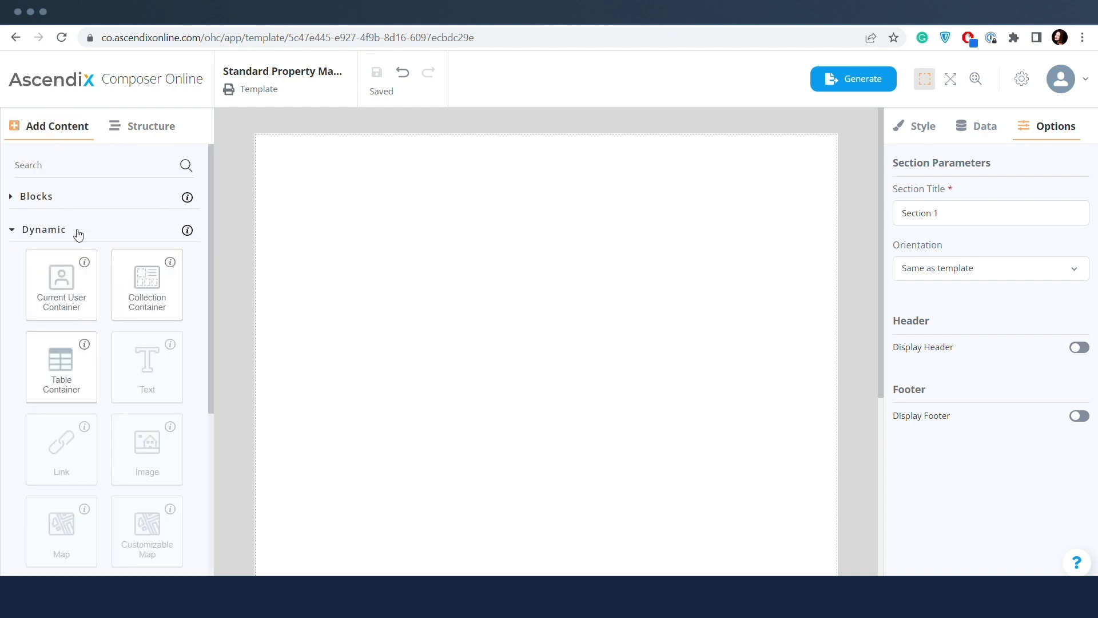
left_click_drag(138, 280, 335, 246)
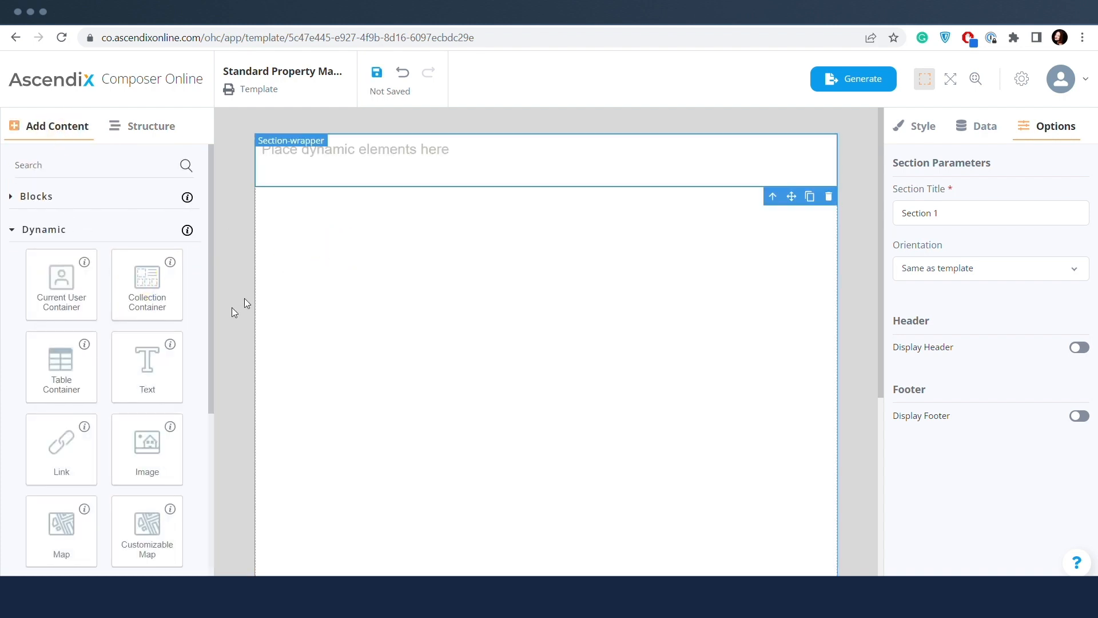
left_click_drag(160, 357, 309, 152)
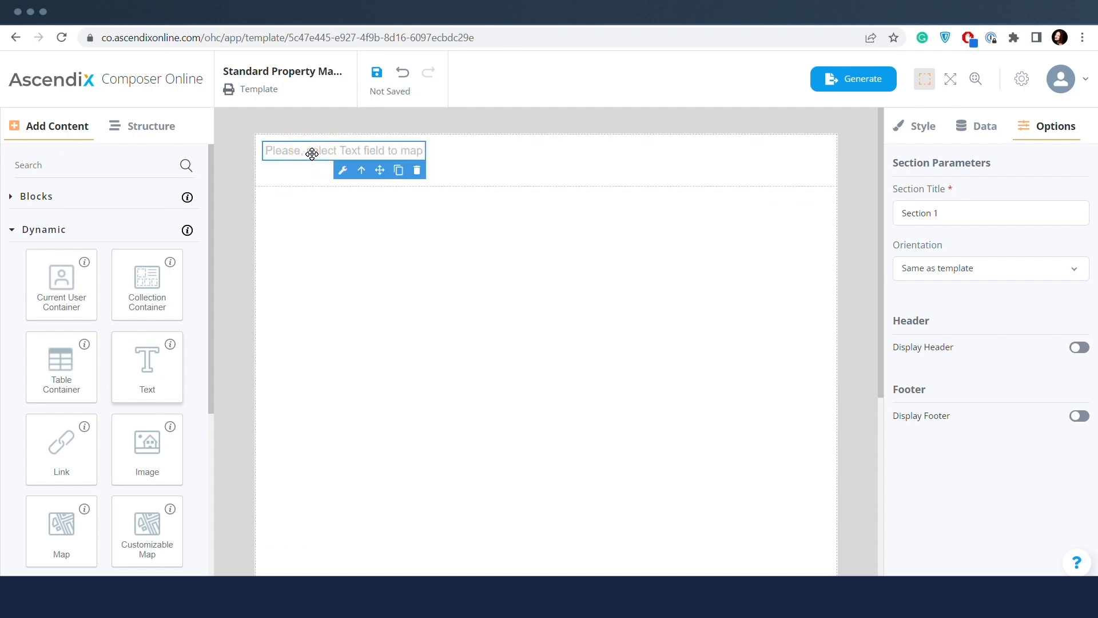
Delete the dynamic Text element and its Collection Container from the Section 1 page
left_click(417, 170)
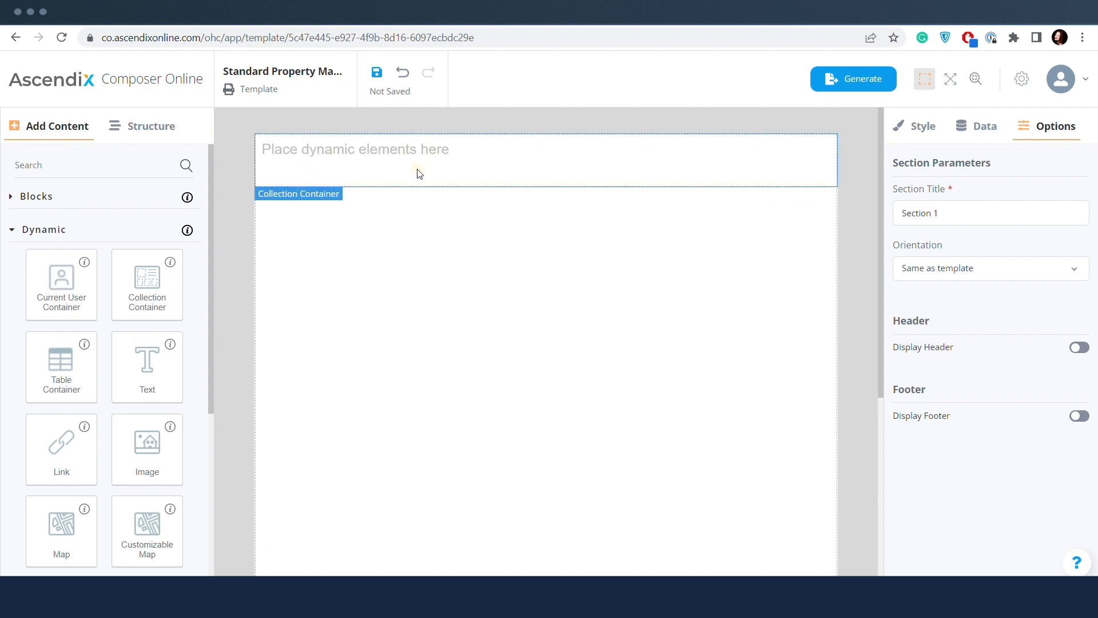
left_click(398, 173)
key("Delete")
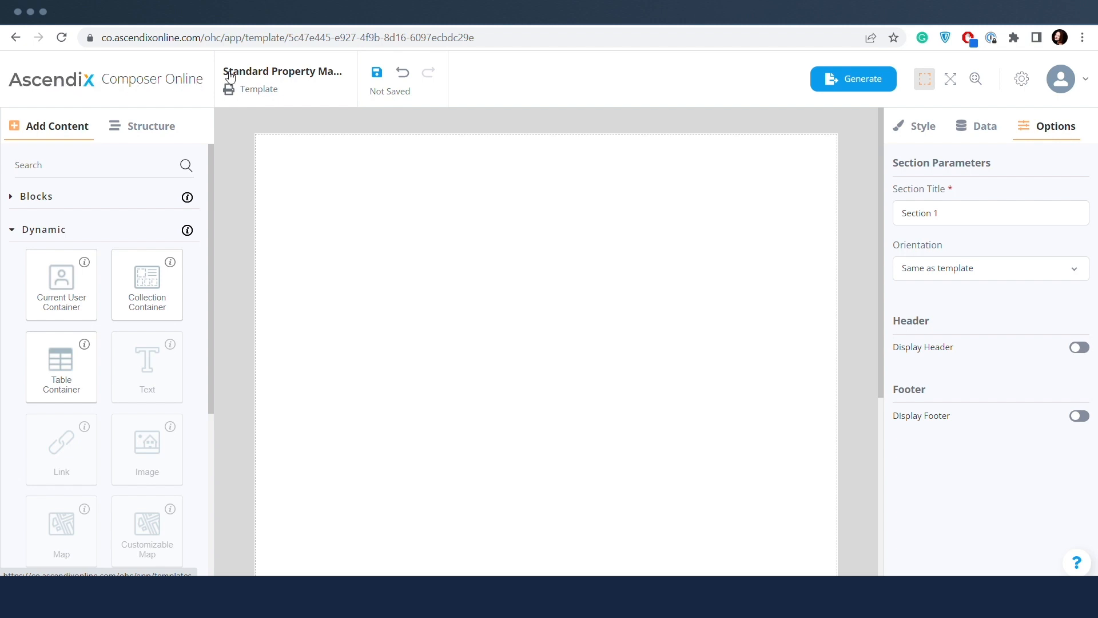
Shorten the template title to "Standard Property Marketing" and confirm it
left_click(287, 74)
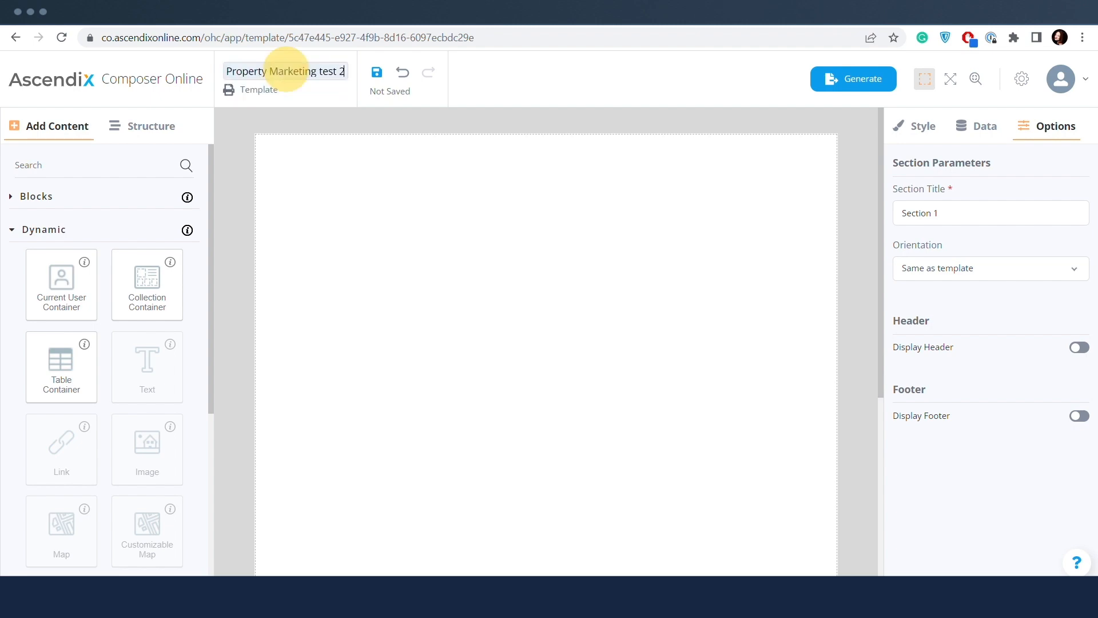
key("BackSpace")
key("BackSpace")
key("BackSpace")
key("BackSpace")
key("BackSpace")
key("BackSpace")
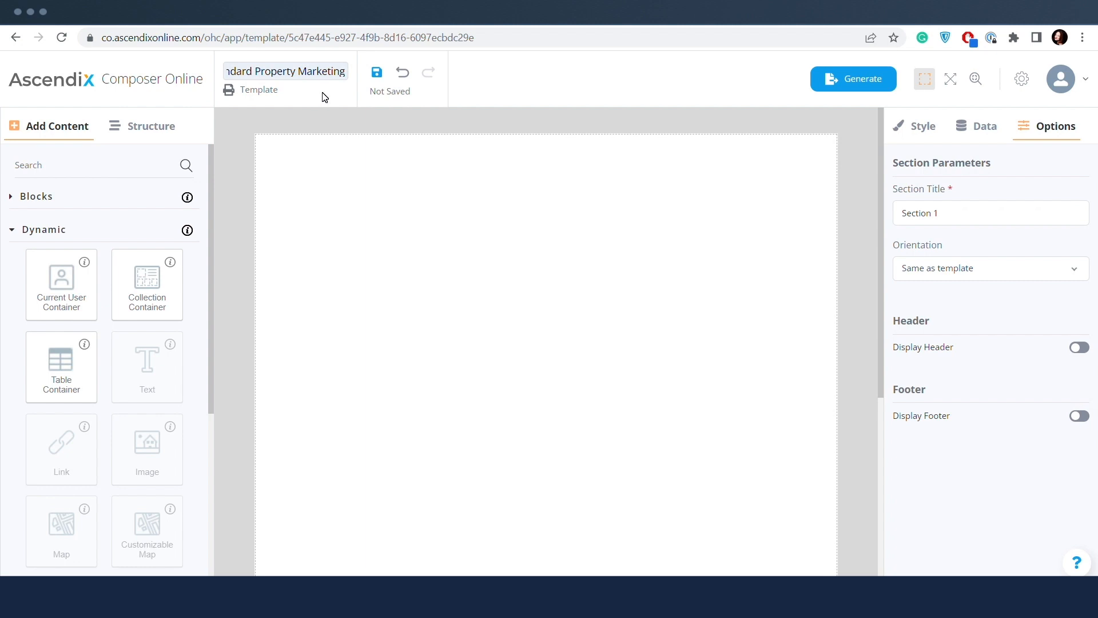
key("Return")
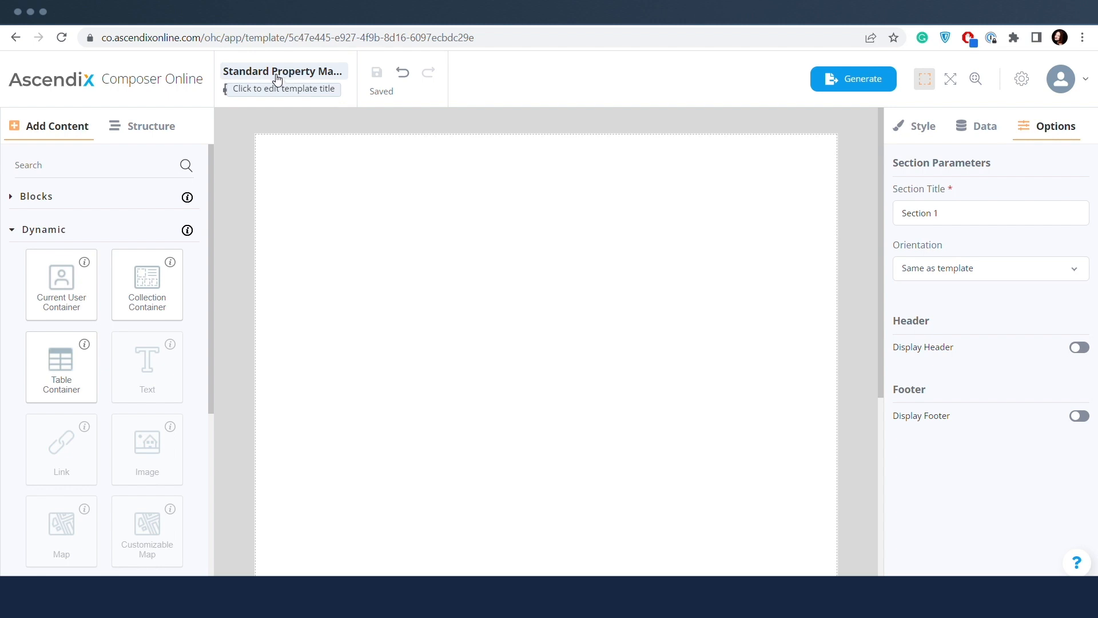
Append "test test" to the template title so it reads "Standard Property Marketing test test"
left_click(294, 79)
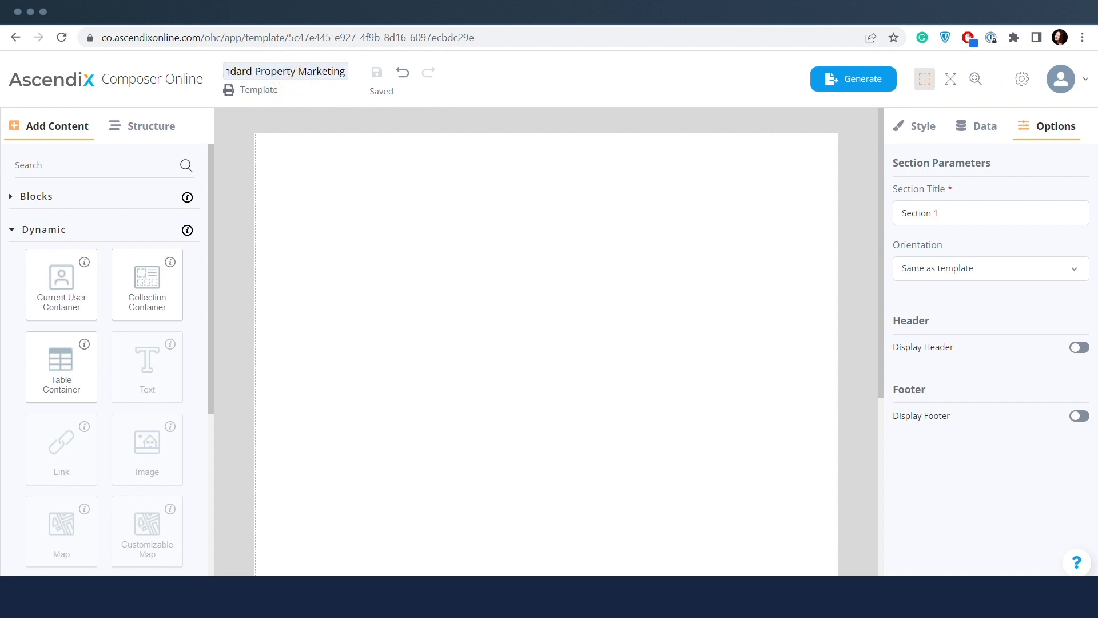
type("test test")
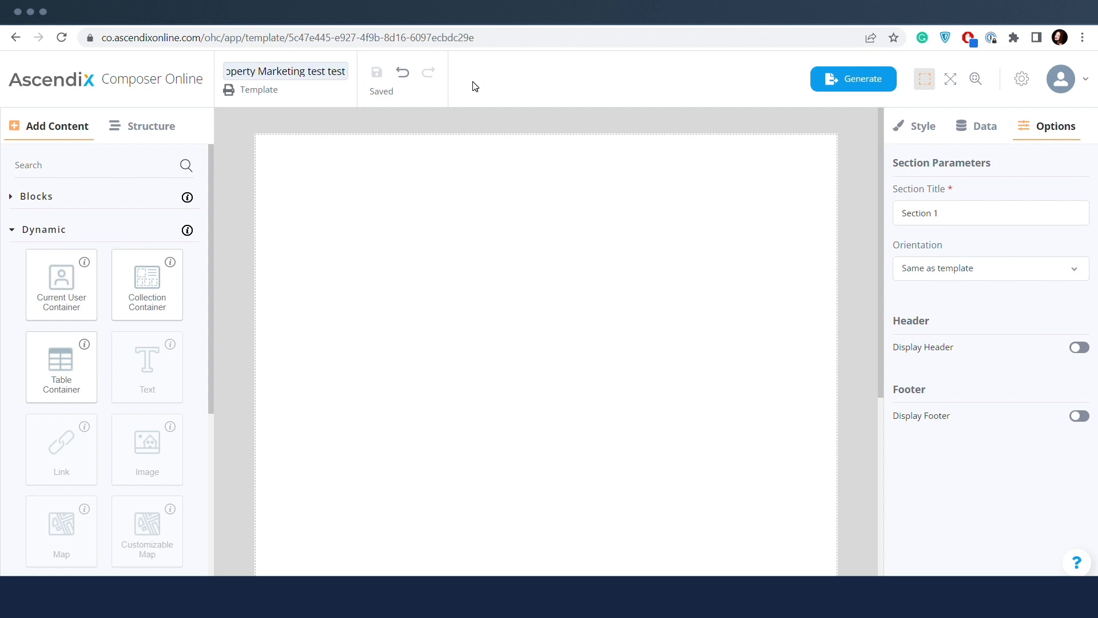
left_click(508, 83)
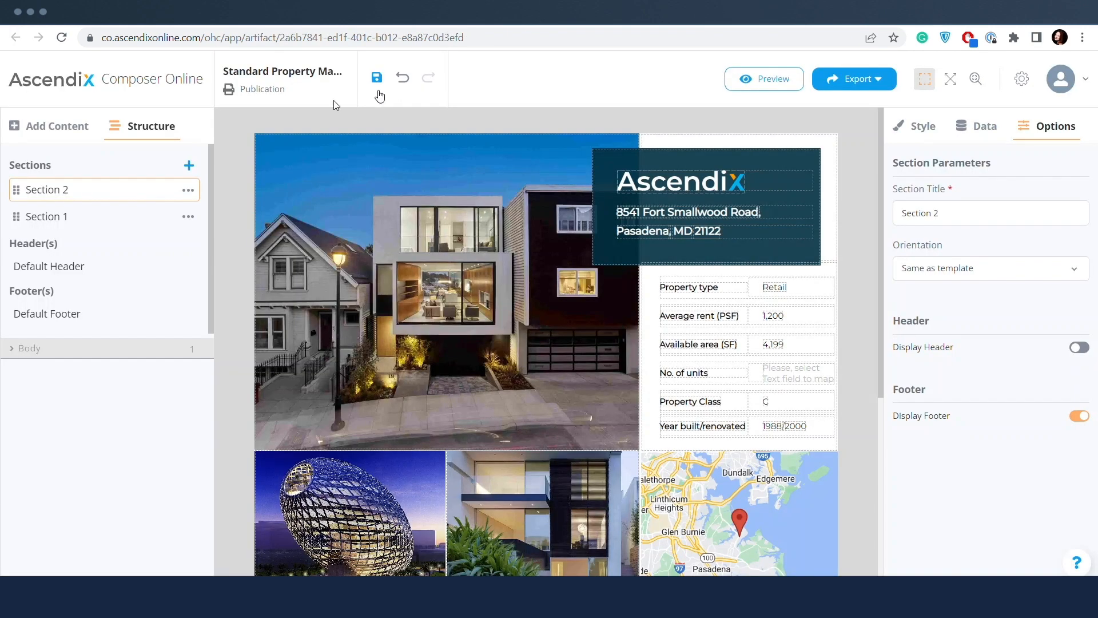
Show Section 2 from the template's structure on the canvas and save the template
double_click(261, 89)
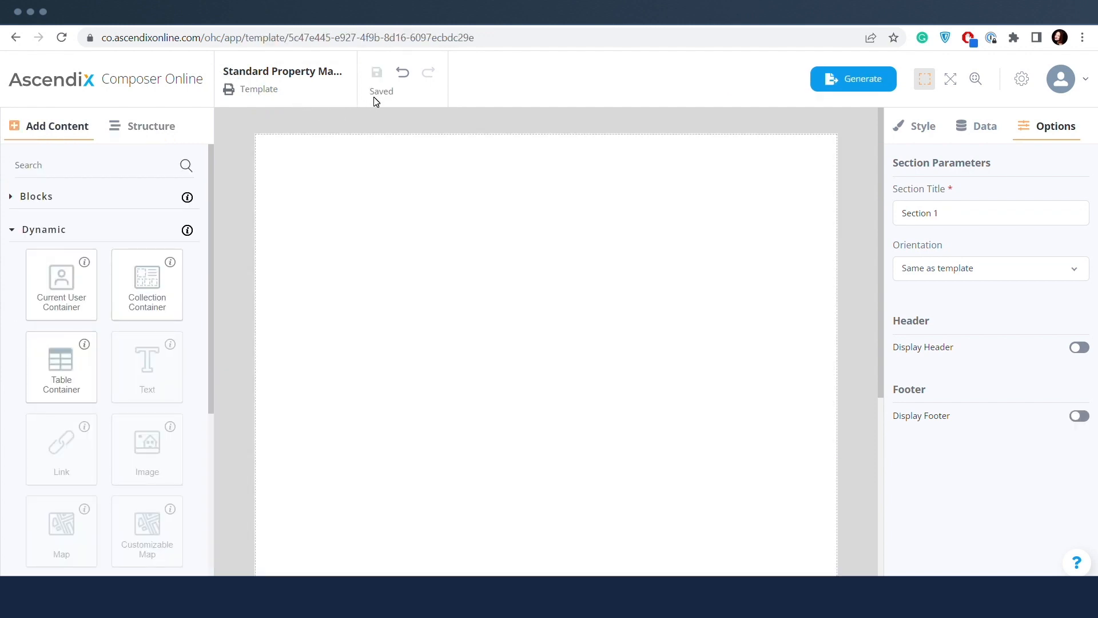
left_click(163, 131)
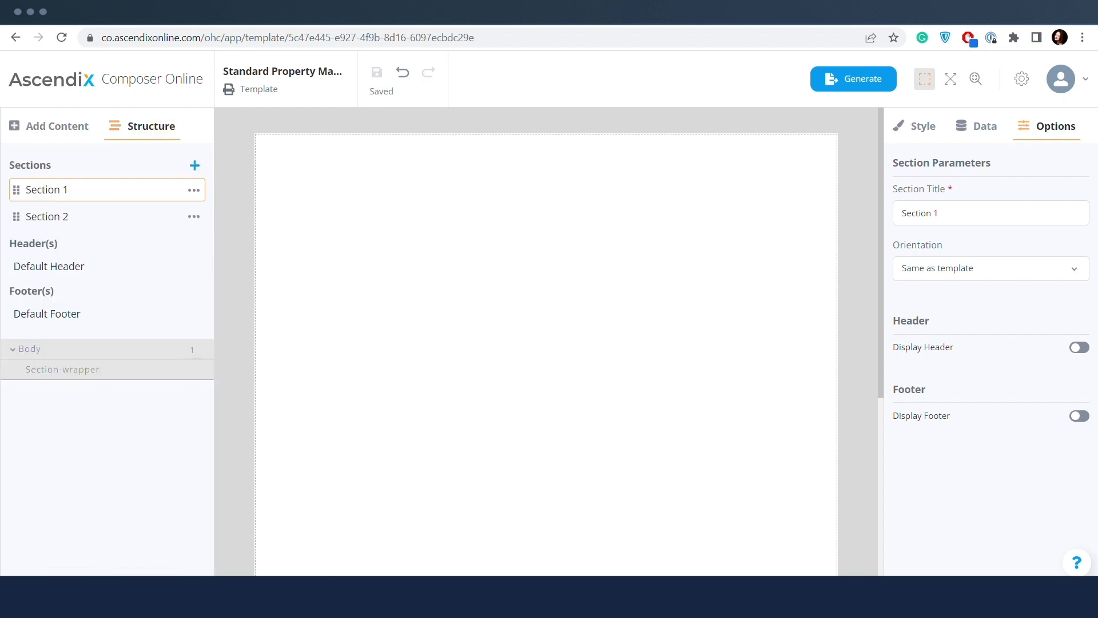
left_click(142, 216)
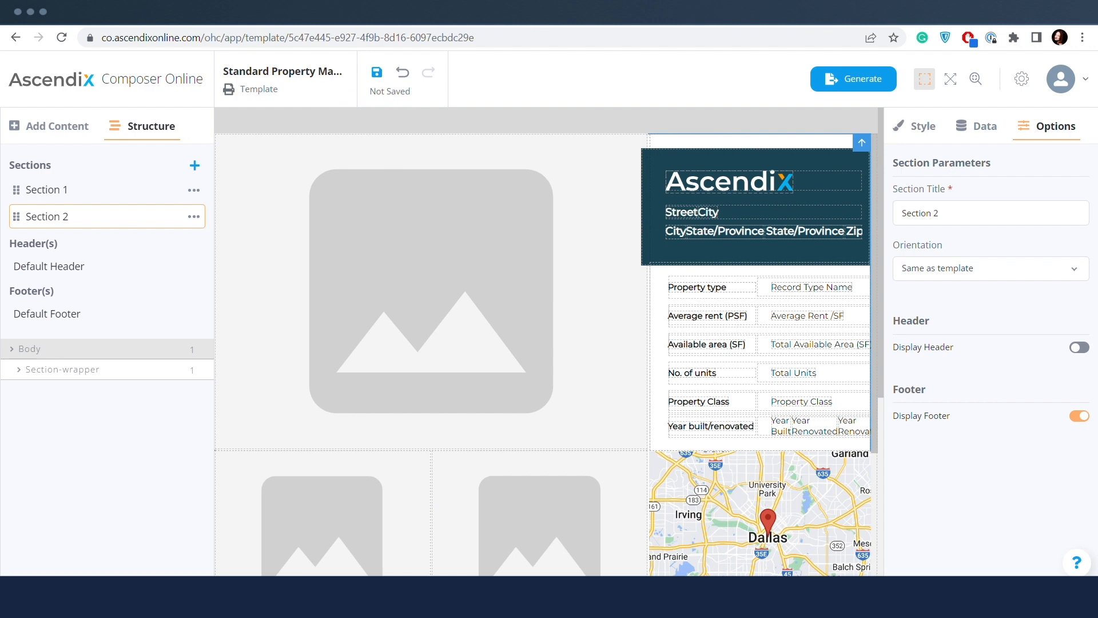
left_click(376, 72)
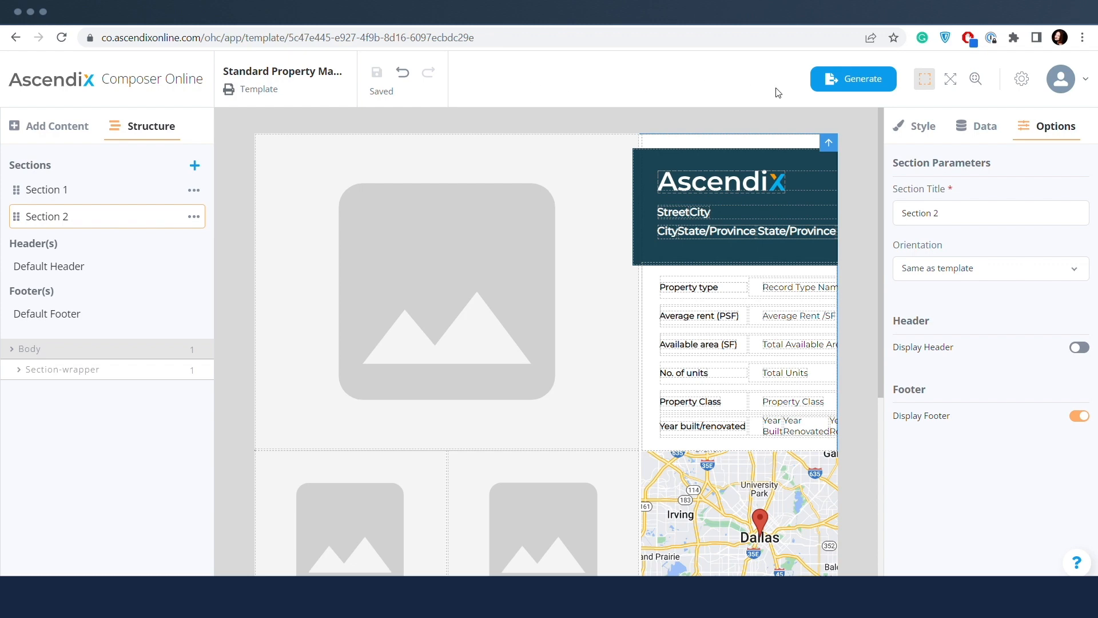
Start generating a publication with the Rock Creek Village record, check the PDF format options, preview it, and cancel the generation
left_click(842, 87)
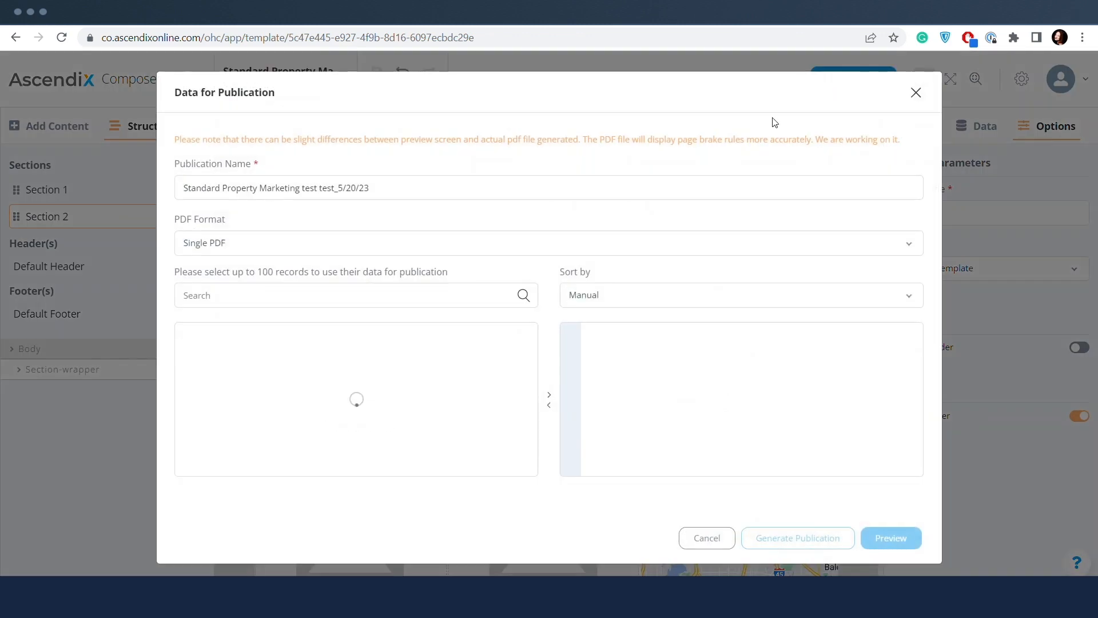
left_click(433, 342)
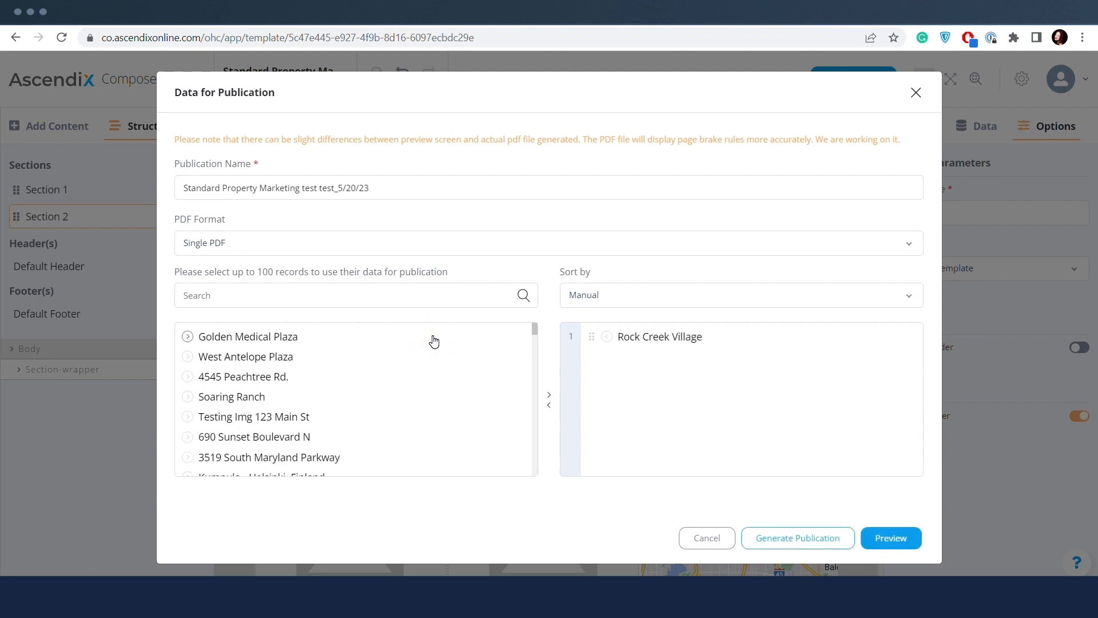
left_click(445, 253)
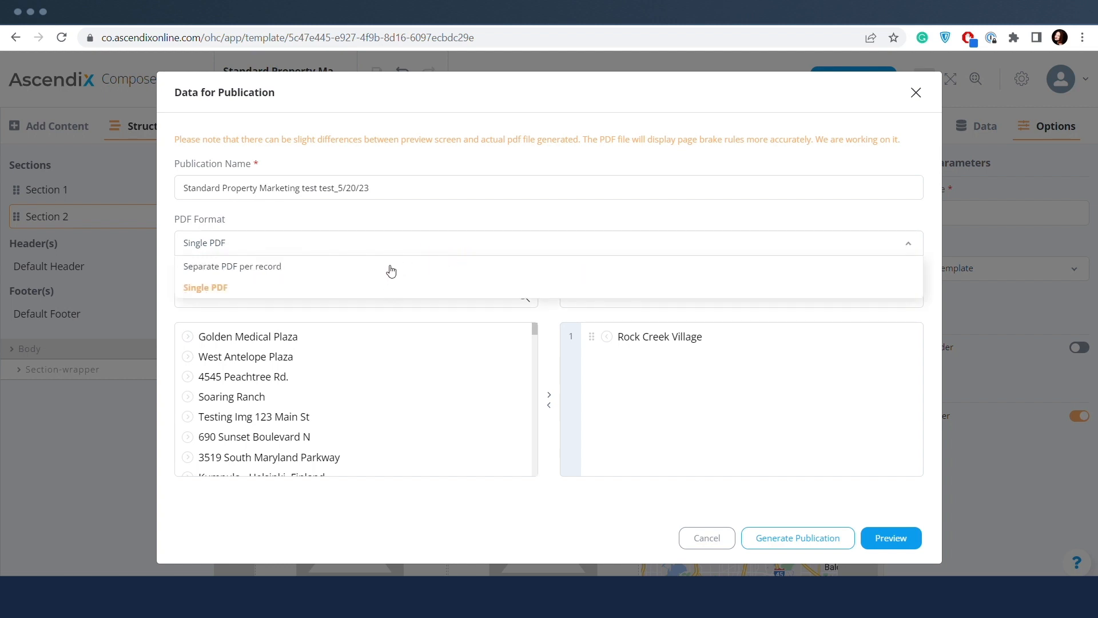
left_click(402, 247)
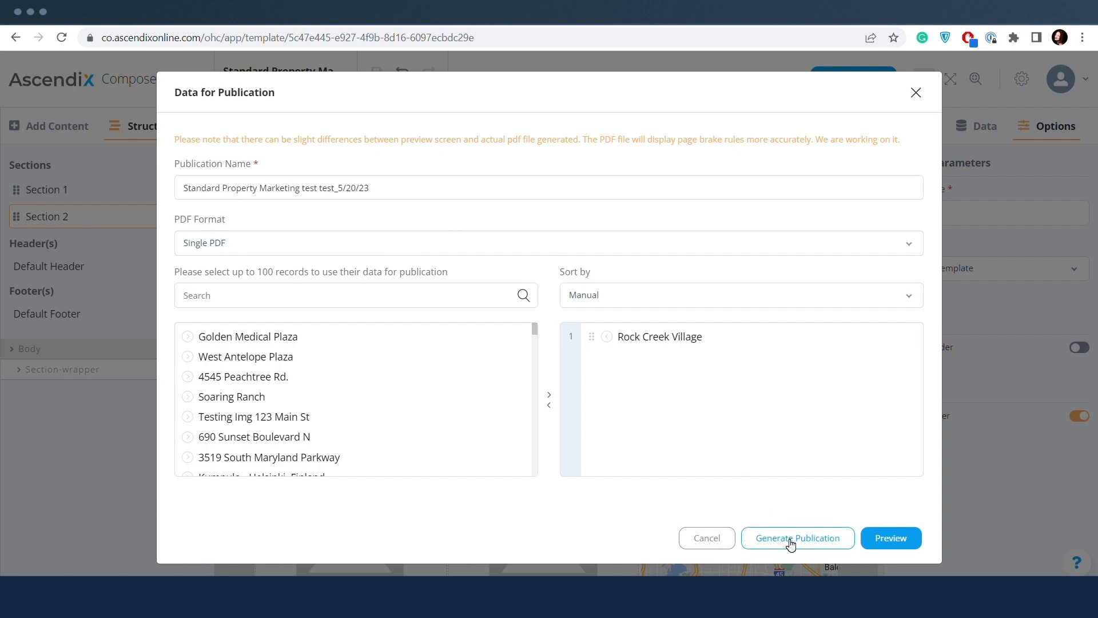
left_click(882, 544)
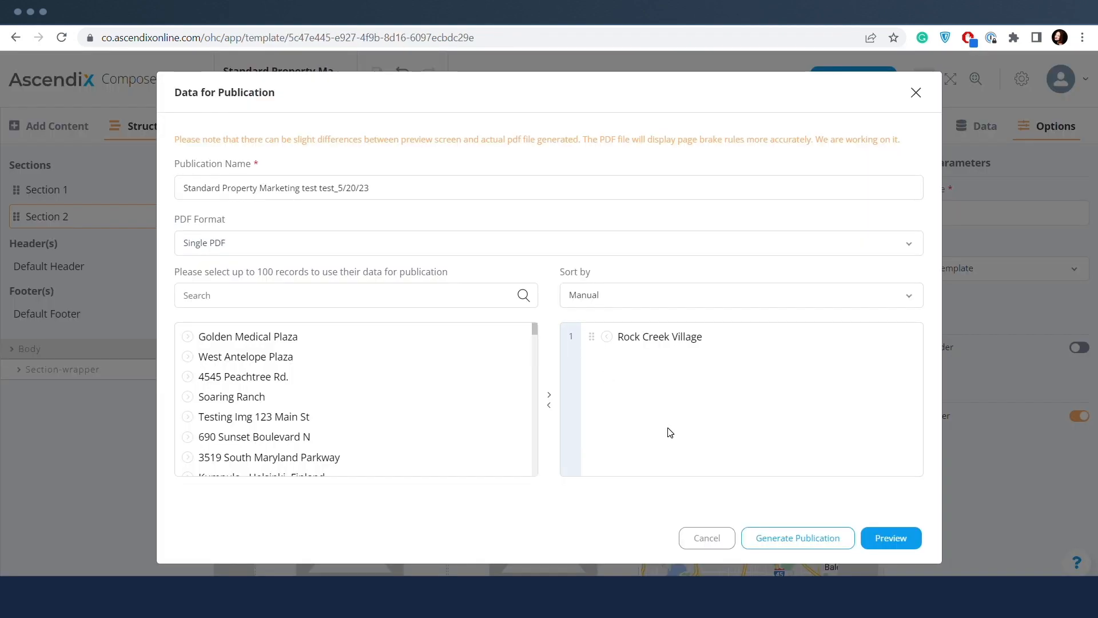
left_click(707, 538)
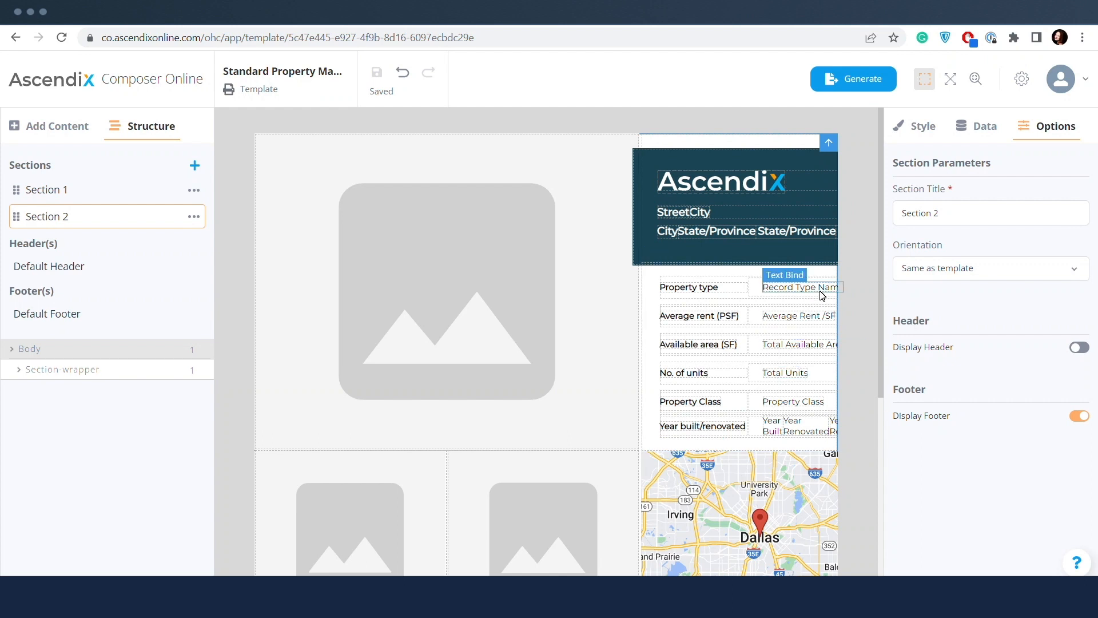
Turn off the element outlines on the canvas, and briefly switch the editor to full screen and back
left_click(923, 86)
left_click(924, 86)
left_click(924, 86)
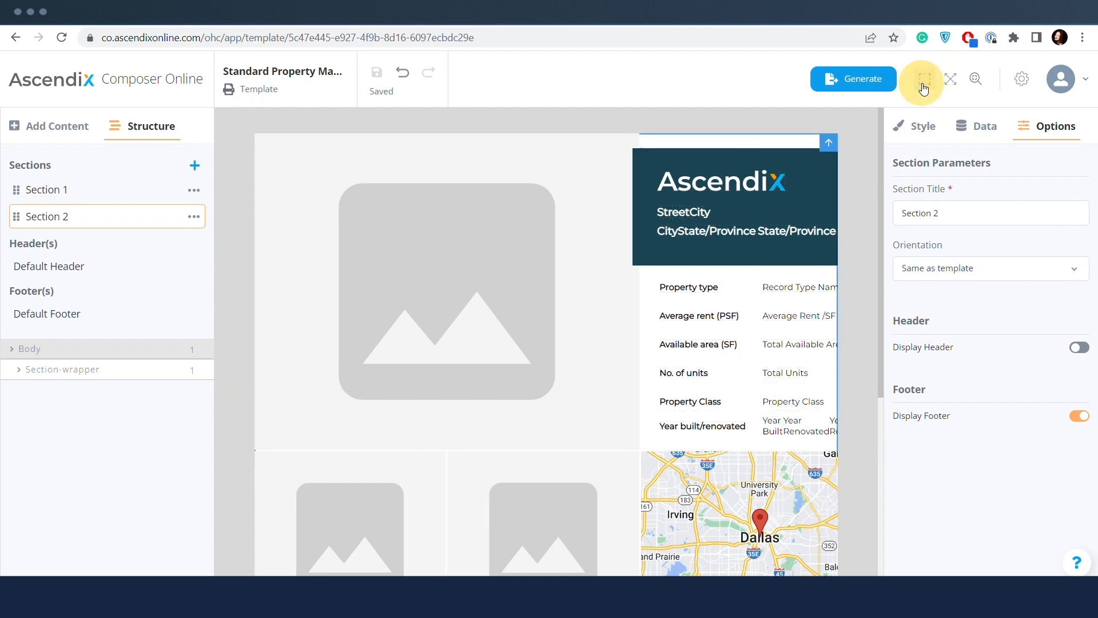
left_click(924, 86)
left_click(924, 86)
left_click(951, 79)
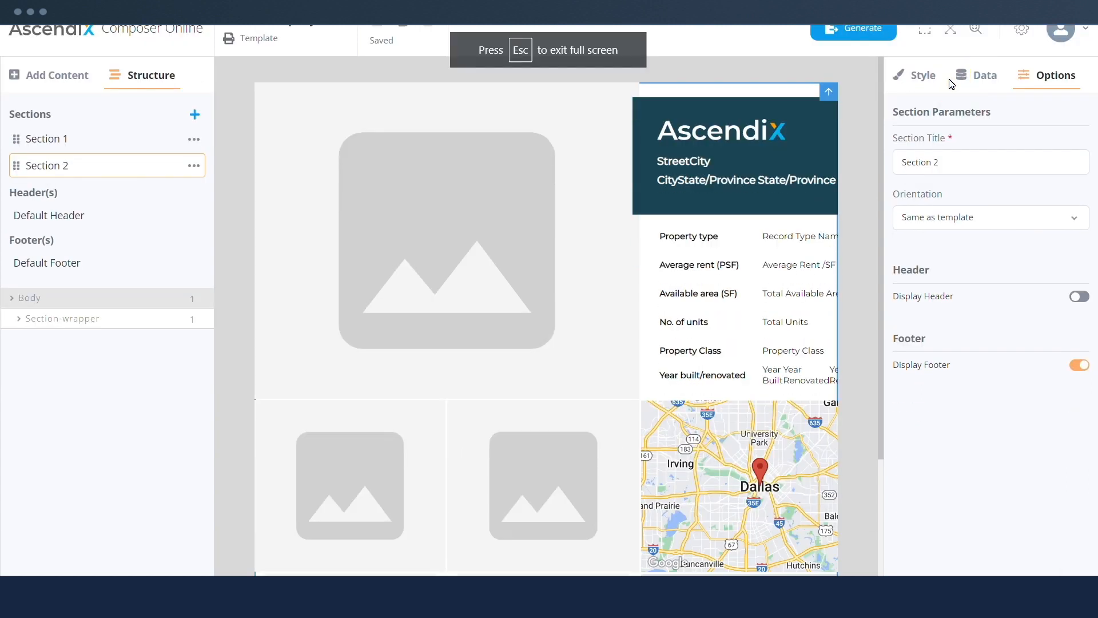
key("Escape")
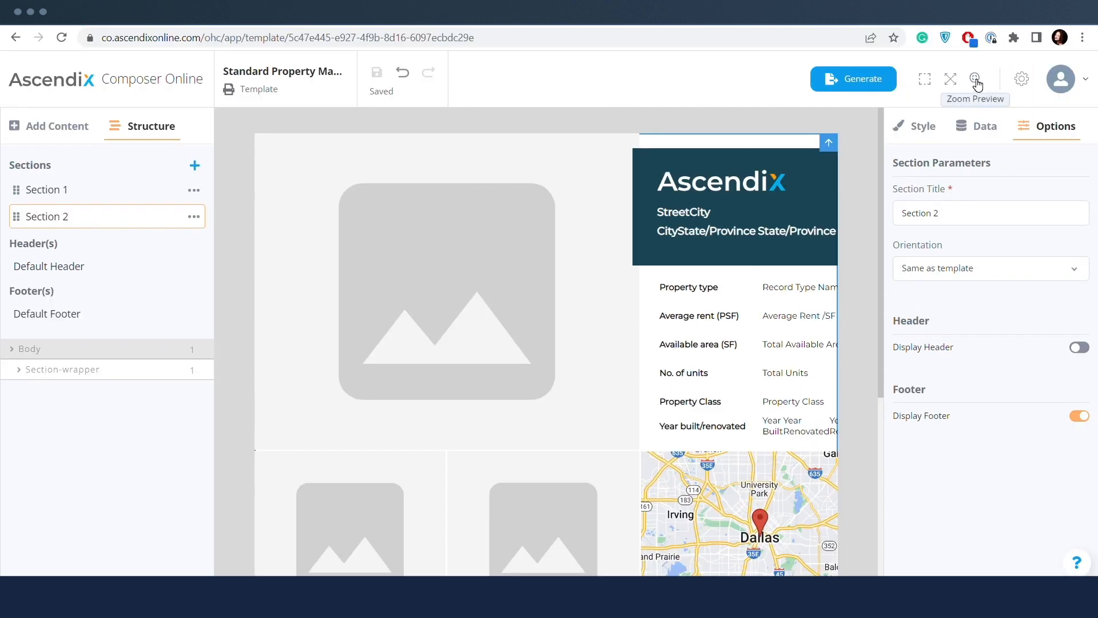
Preview the canvas at 125% zoom, return it to 100%, and close the zoom controls
left_click(975, 79)
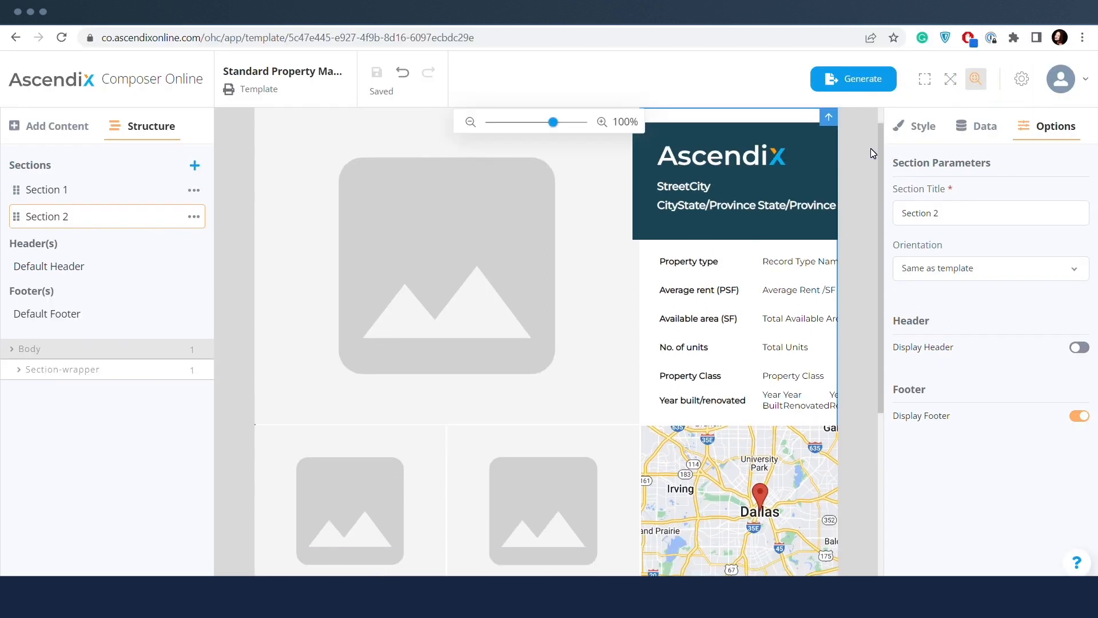
left_click(602, 122)
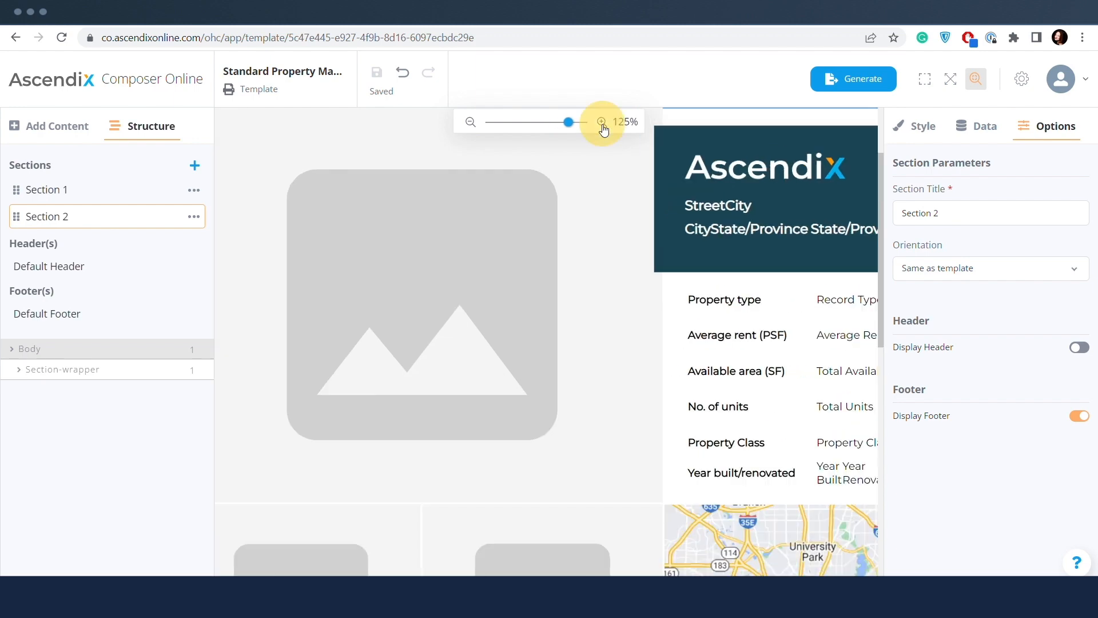
left_click(470, 122)
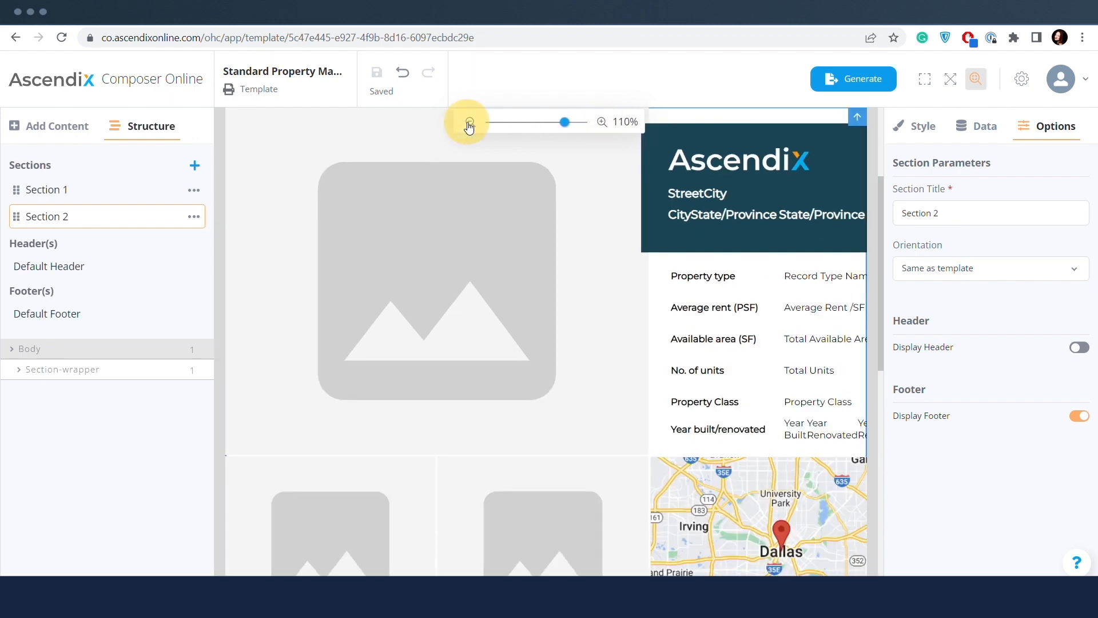
left_click(470, 123)
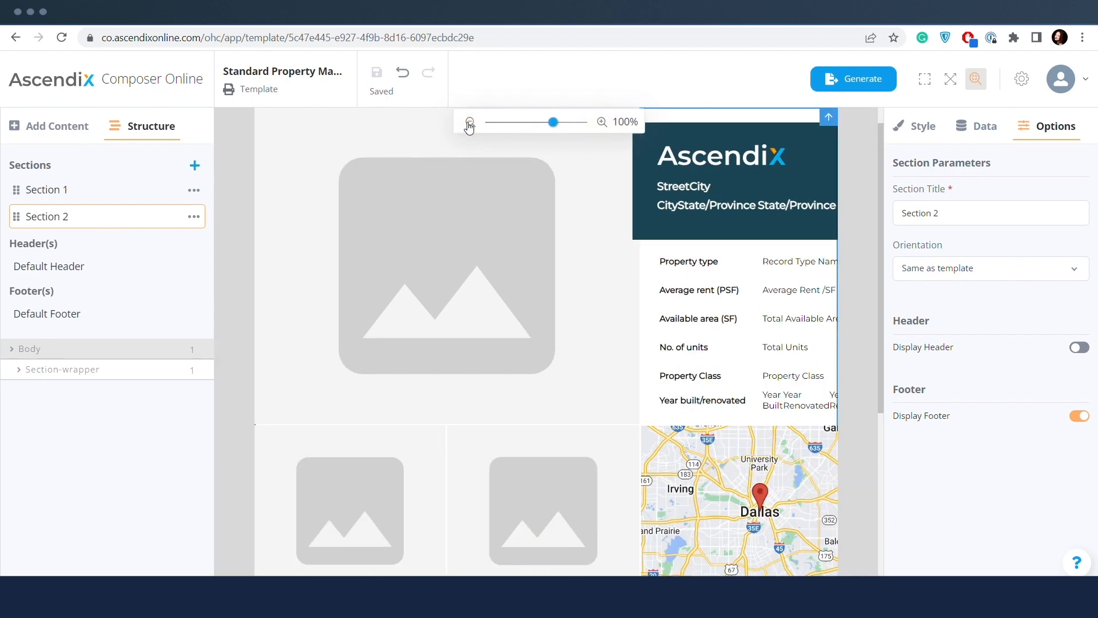
left_click(712, 68)
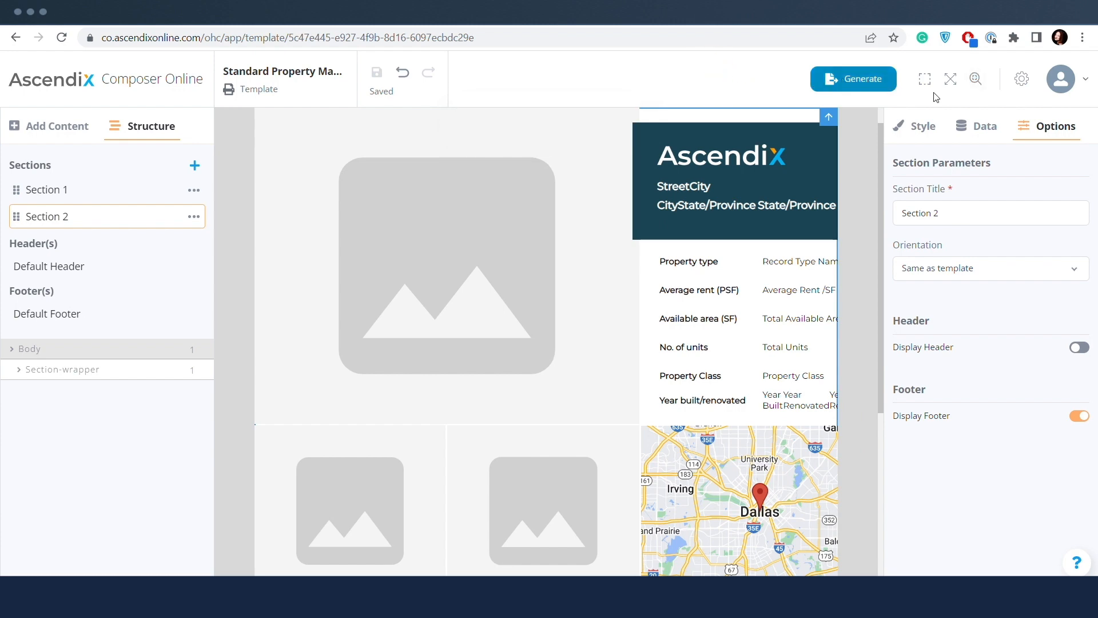
In the template settings, set the name to "Standard Property Marketing" and check whether the main entity can be changed
left_click(1021, 81)
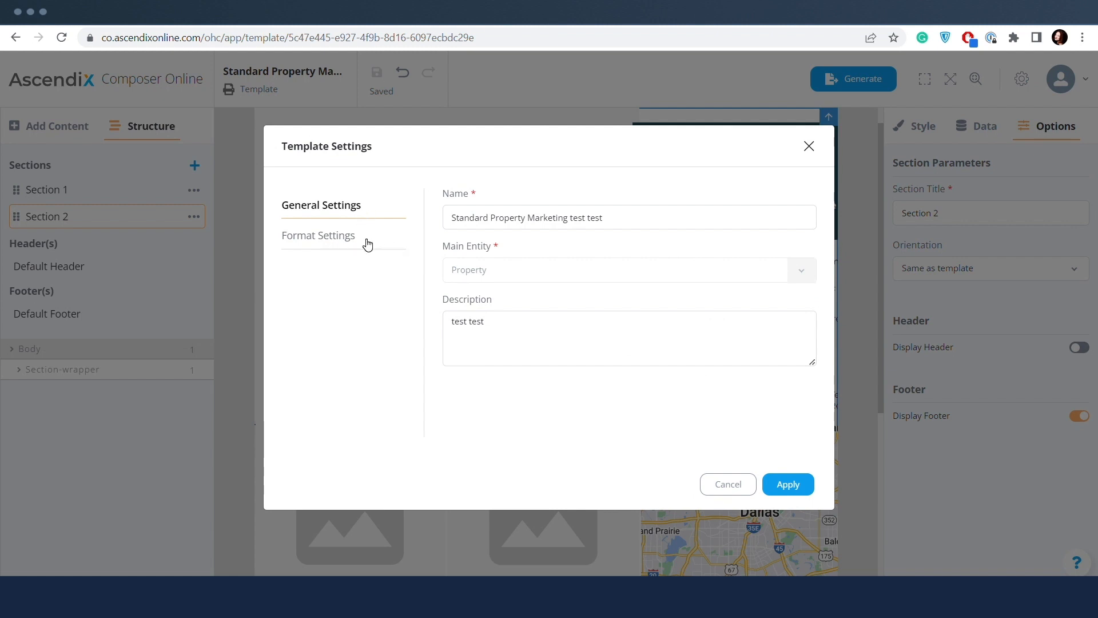
left_click(634, 217)
key("BackSpace")
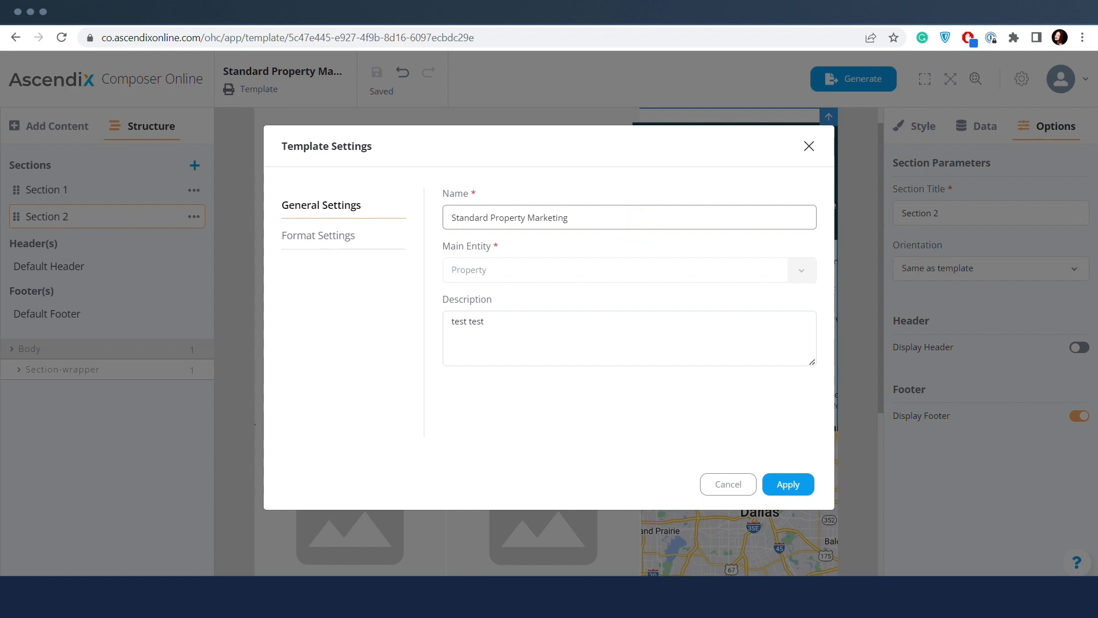
left_click(617, 245)
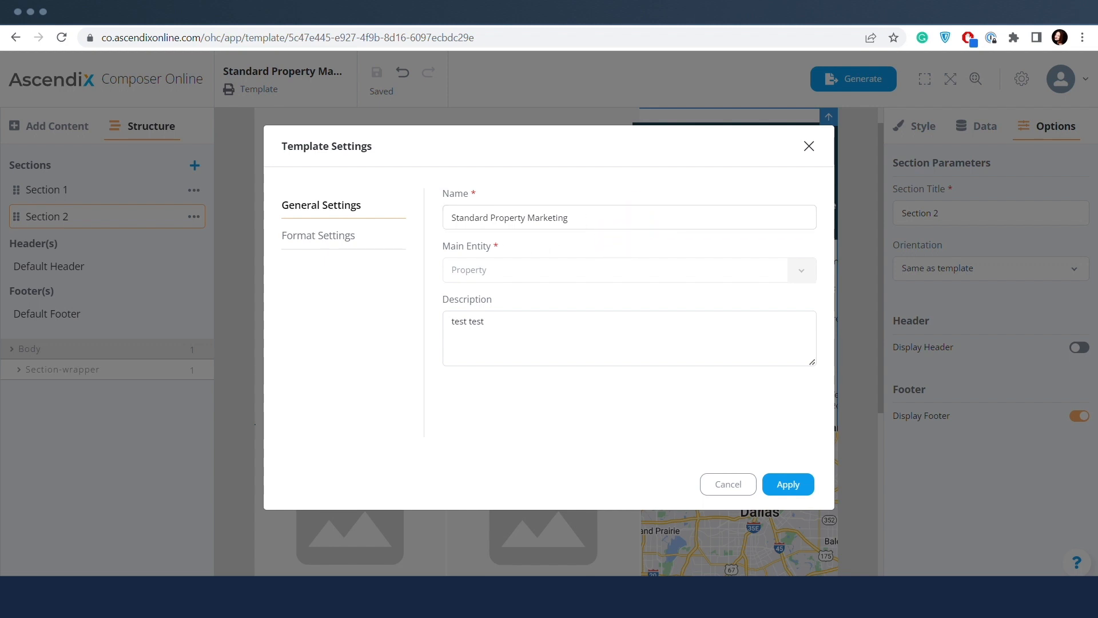
left_click(469, 276)
left_click(800, 273)
Replace the template description with "Flyer"
left_click(571, 321)
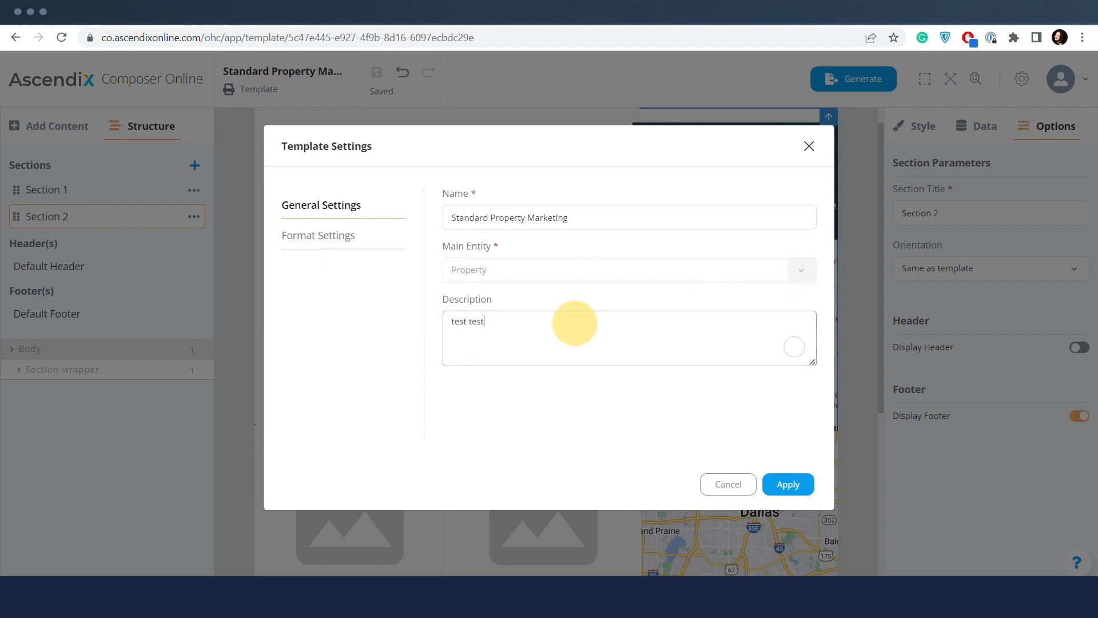
key("BackSpace")
key("BackSpace")
key("BackSpace")
key("BackSpace")
key("BackSpace")
key("BackSpace")
key("BackSpace")
key("BackSpace")
key("BackSpace")
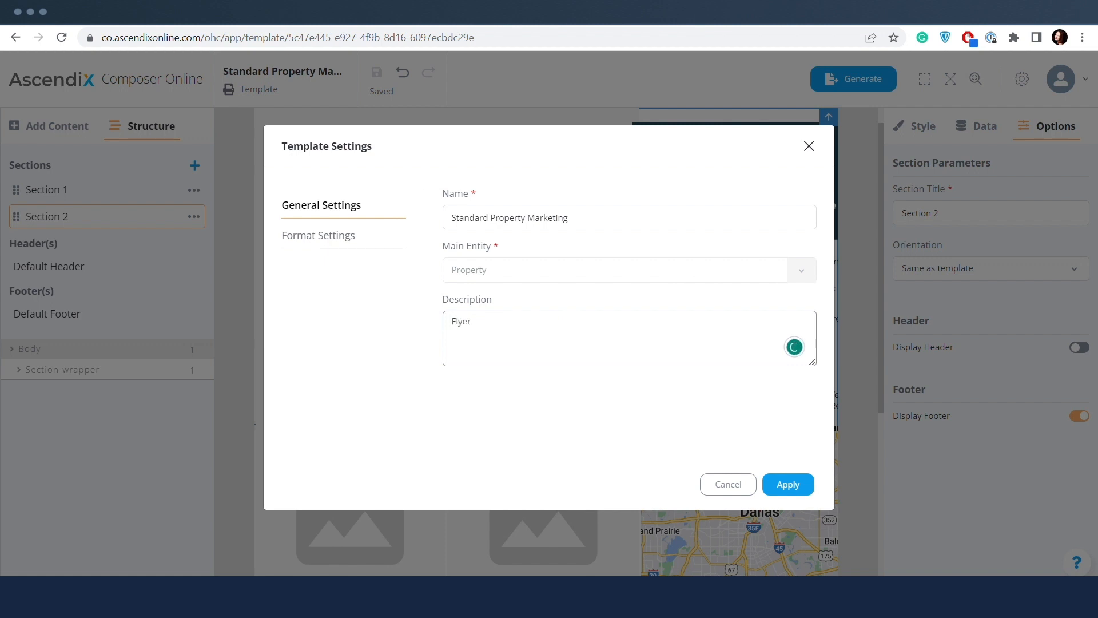
Review the page orientation and paper size choices in the template's format settings
left_click(349, 238)
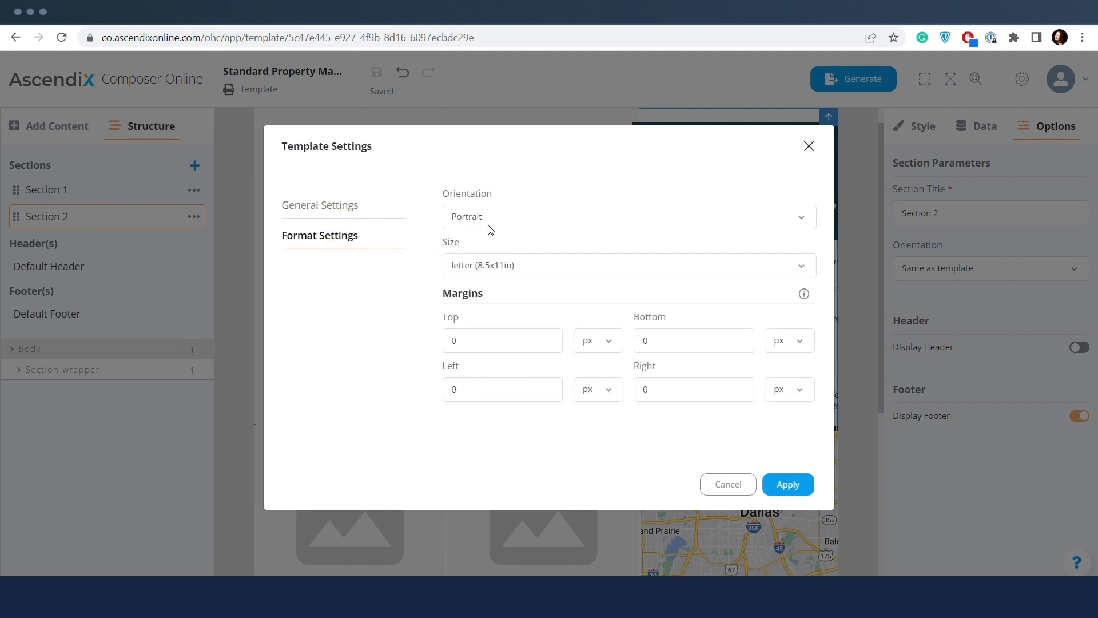
left_click(536, 220)
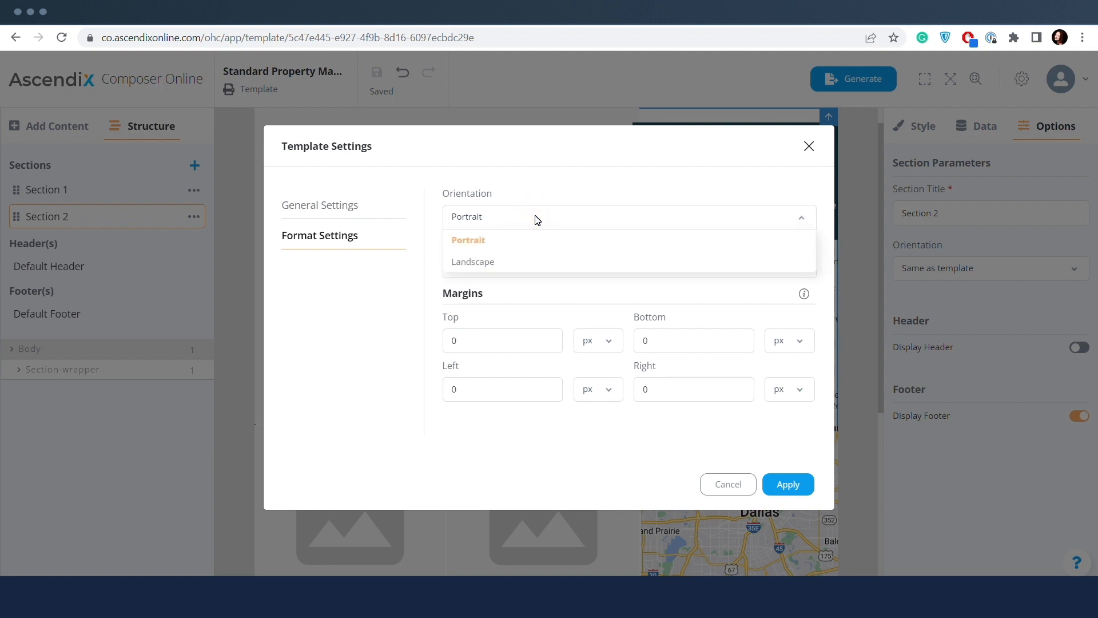
left_click(537, 220)
left_click(542, 269)
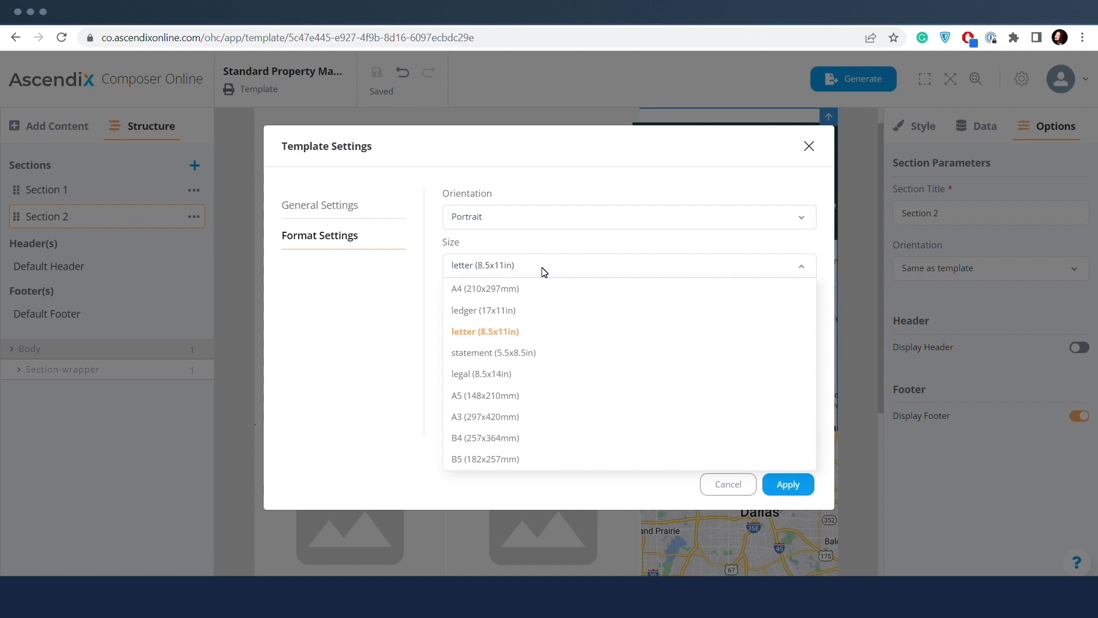
left_click(543, 271)
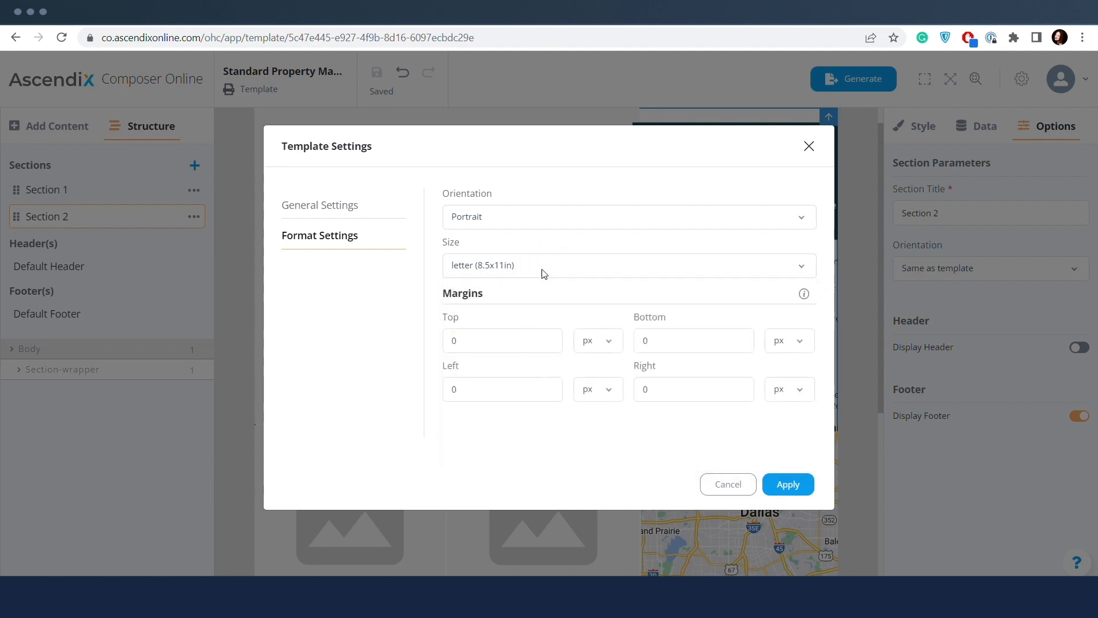
Try a top margin of 7 px in the format settings and discard the change
left_click(547, 340)
left_click(547, 340)
left_click(547, 340)
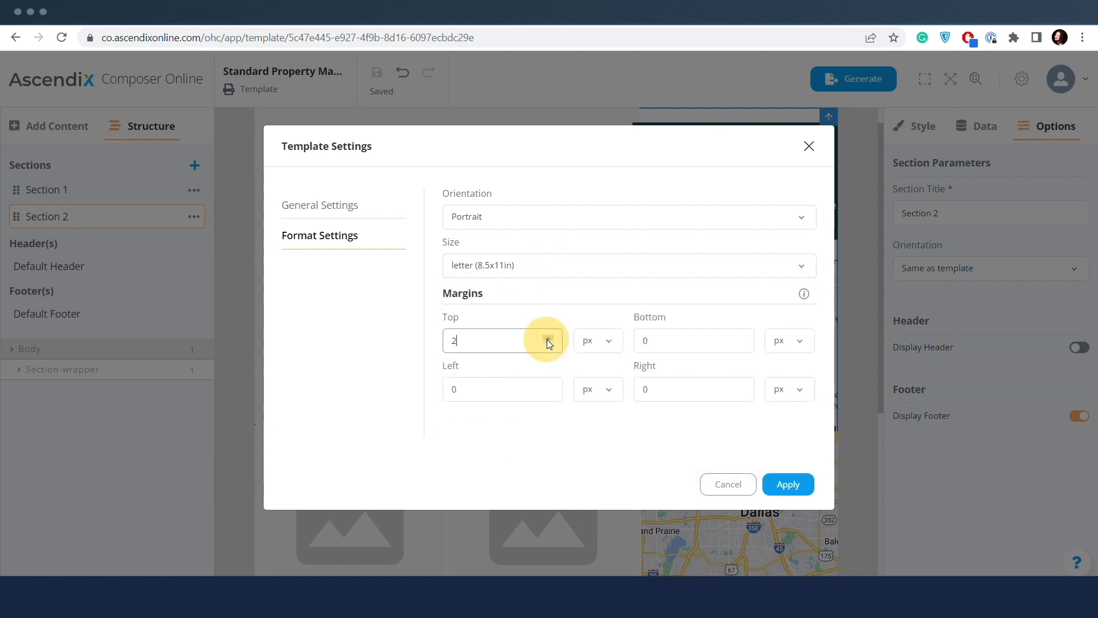
left_click(547, 339)
left_click(548, 340)
left_click(547, 340)
left_click(547, 340)
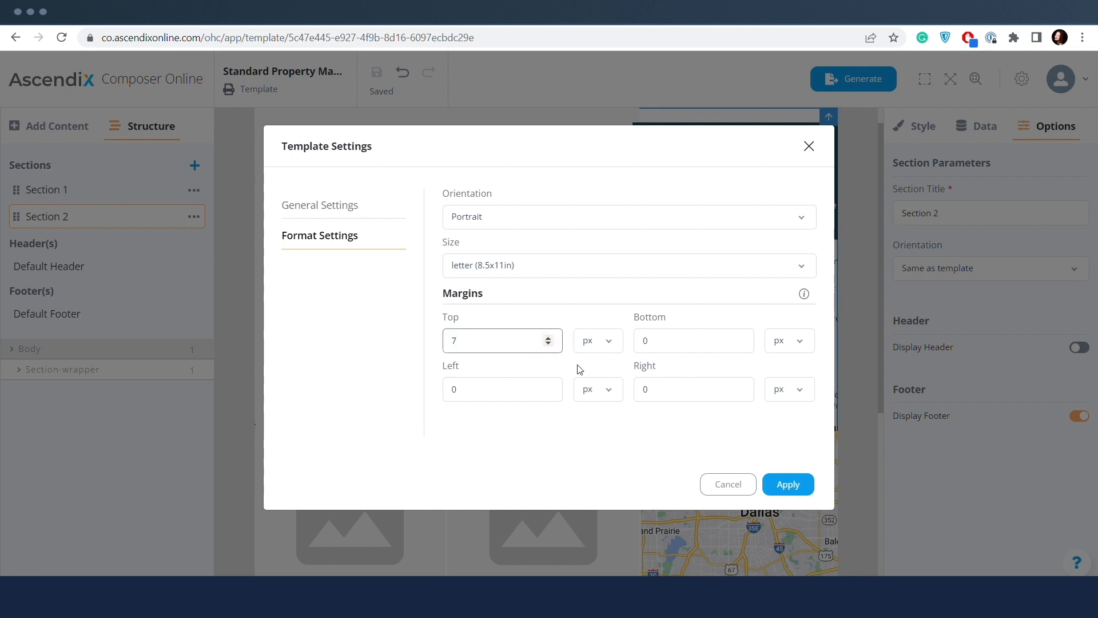
left_click(726, 484)
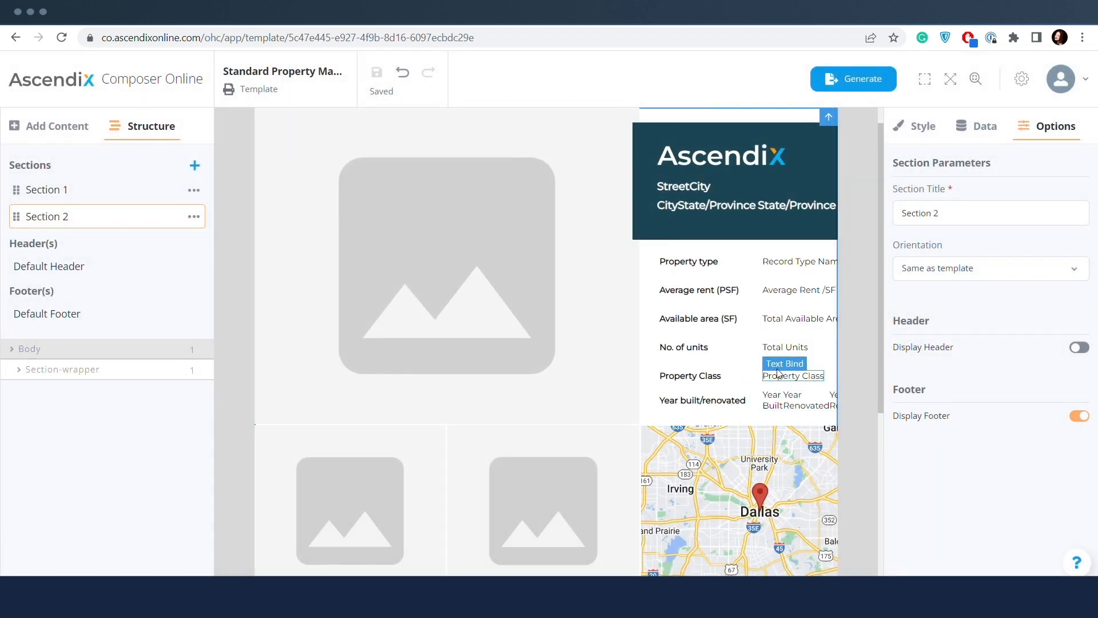
Turn on the element outlines on the canvas and look through the dynamic content elements
left_click(925, 78)
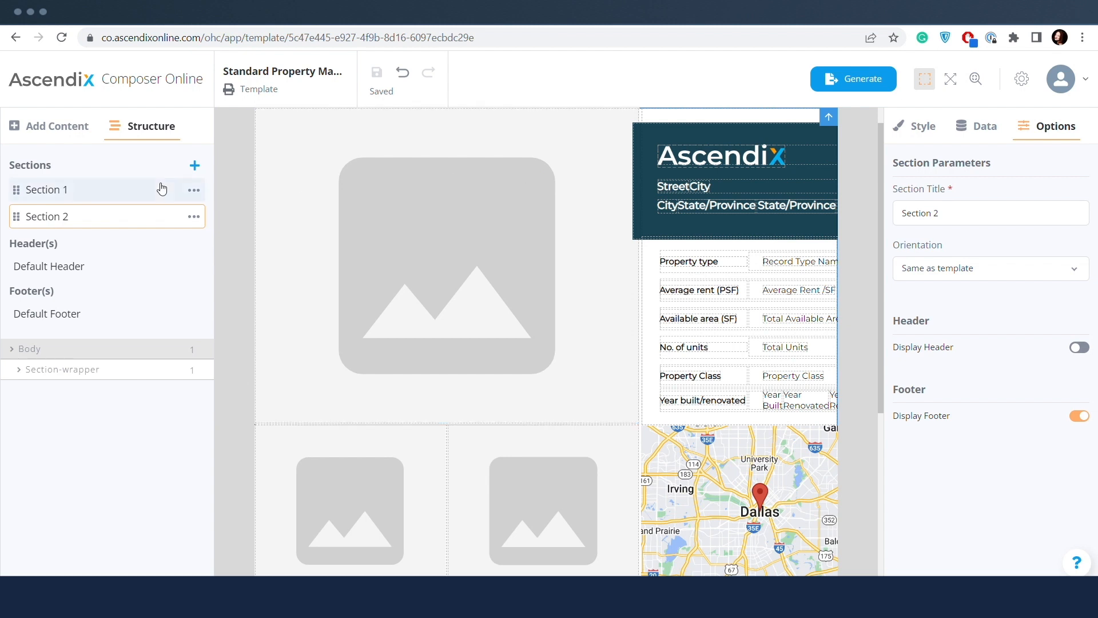
left_click(55, 127)
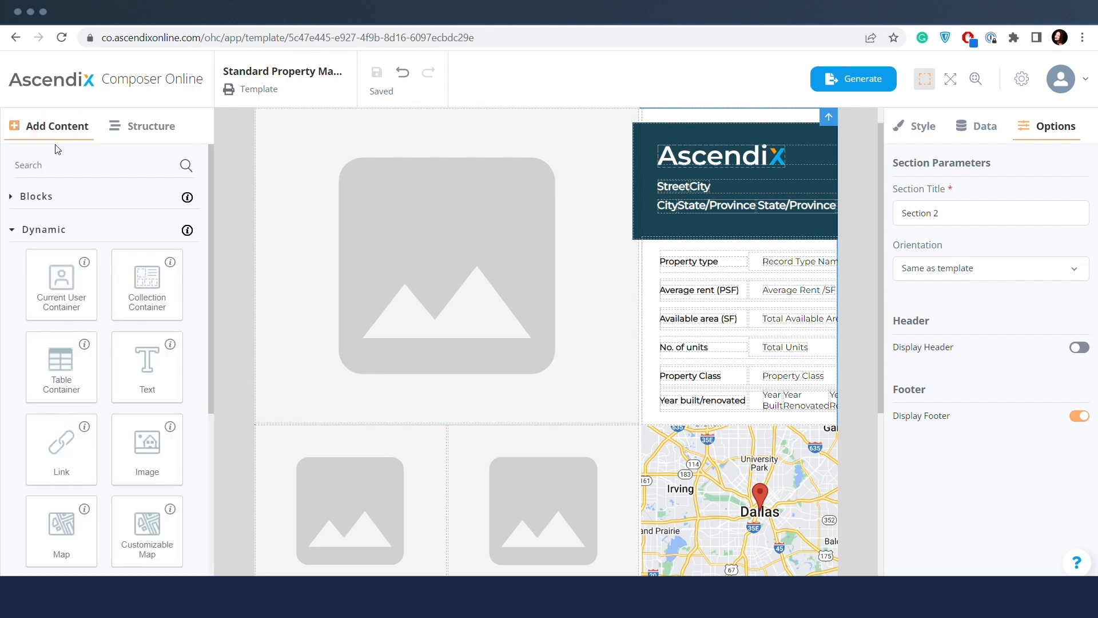
left_click(54, 231)
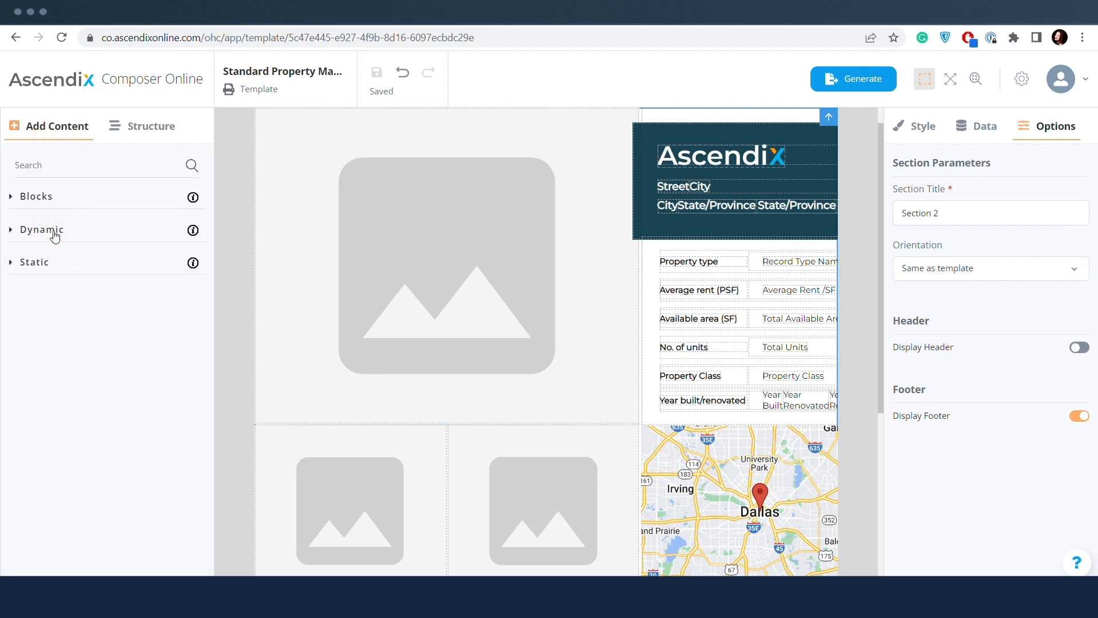
left_click(54, 231)
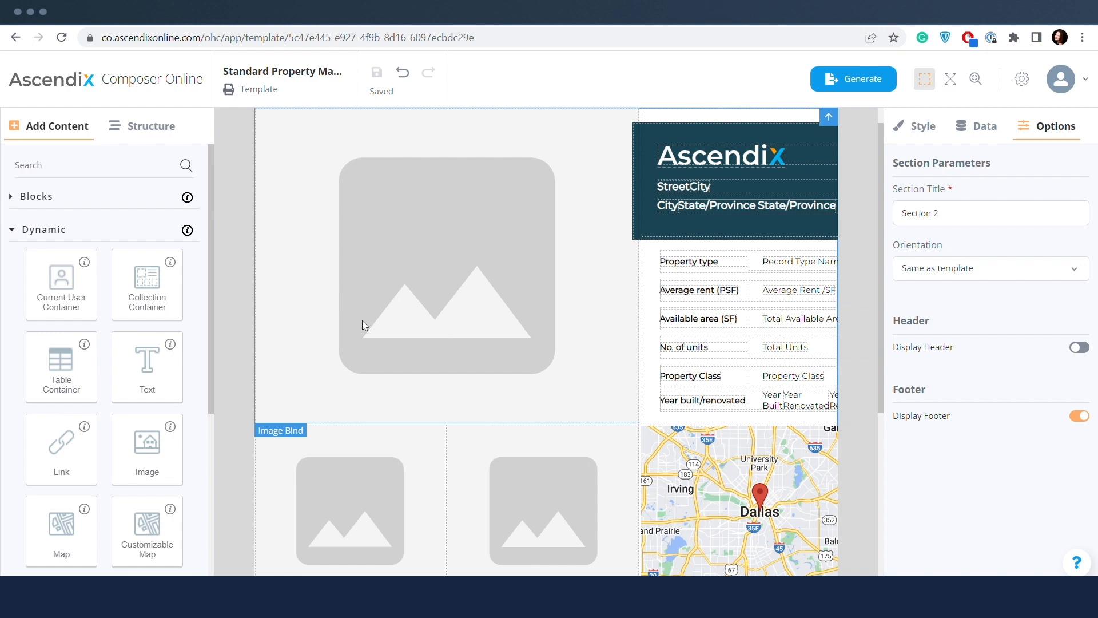
scroll(163, 327, "down", 5)
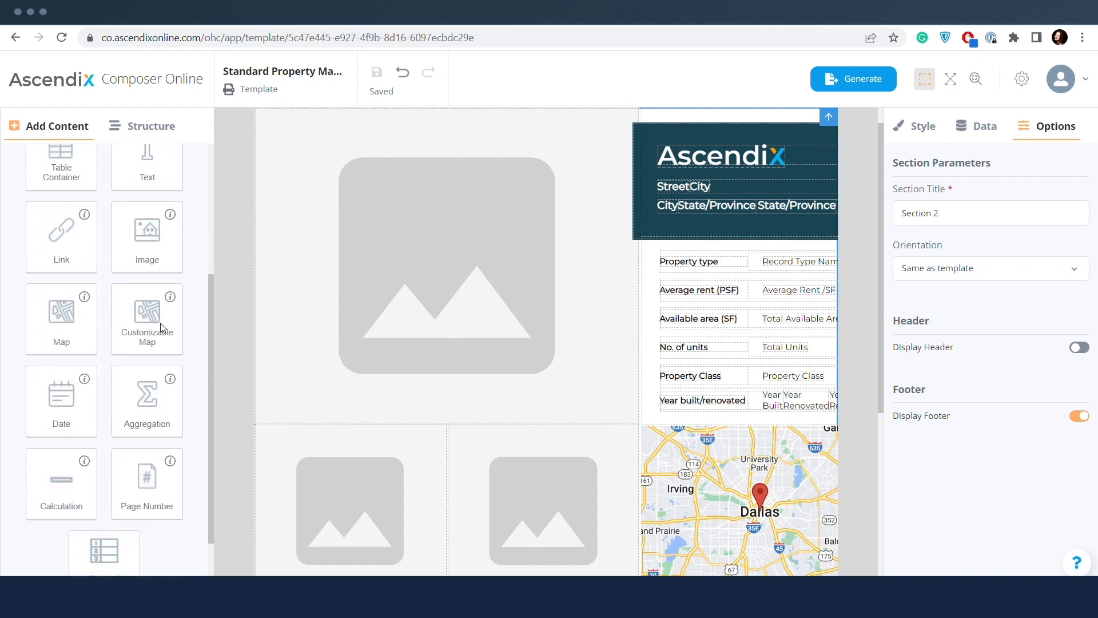
scroll(163, 327, "up", 5)
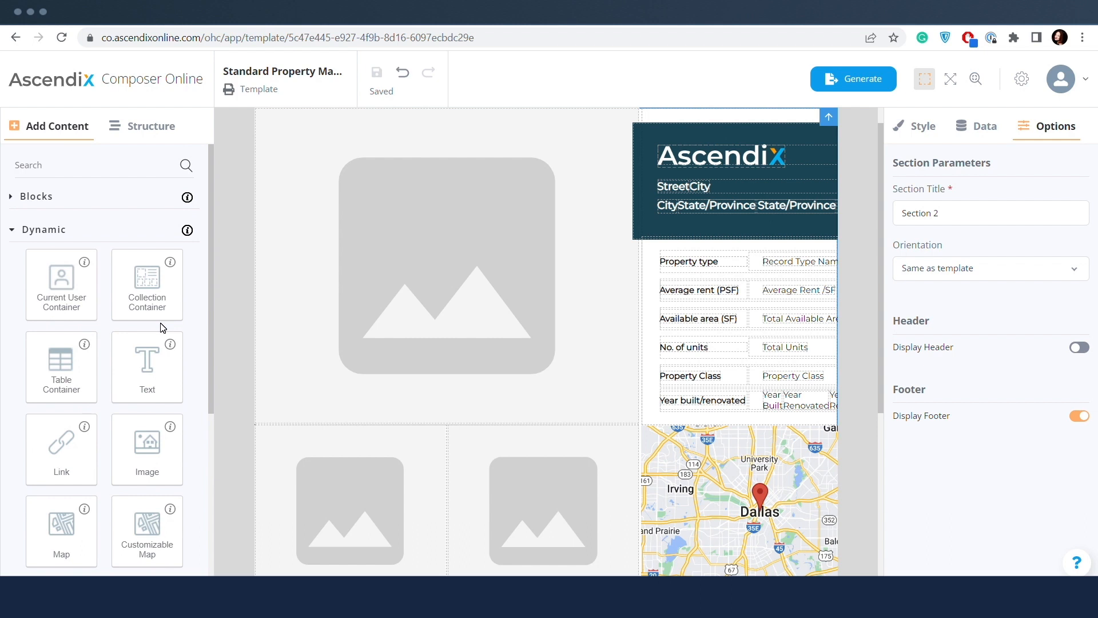
Look through the static content elements and open the list of prebuilt blocks
left_click(68, 233)
left_click(52, 269)
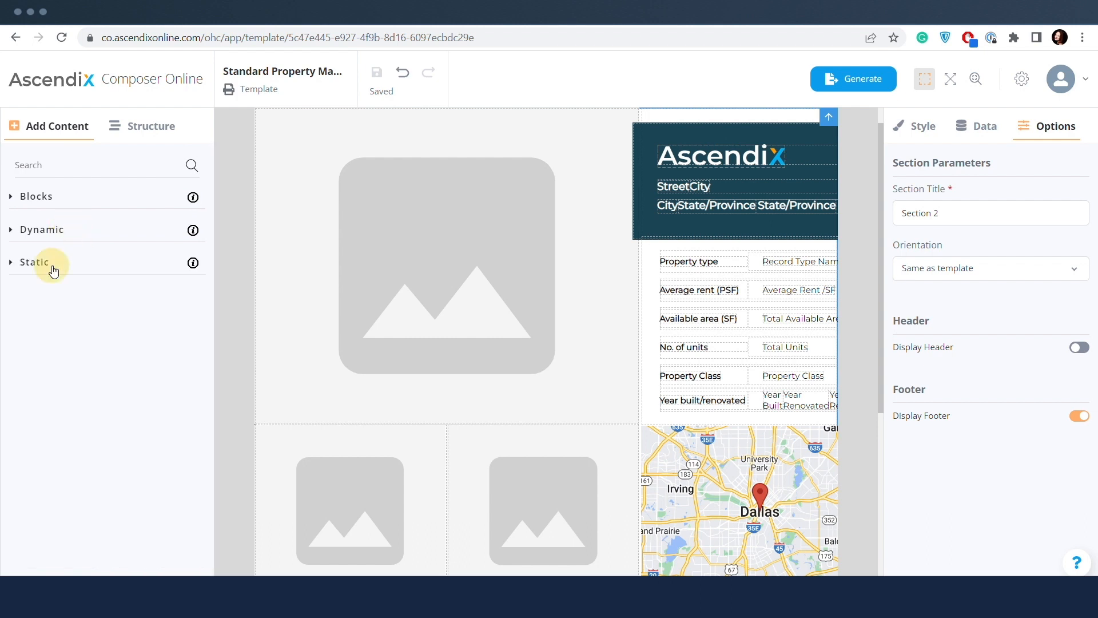
scroll(102, 361, "down", 3)
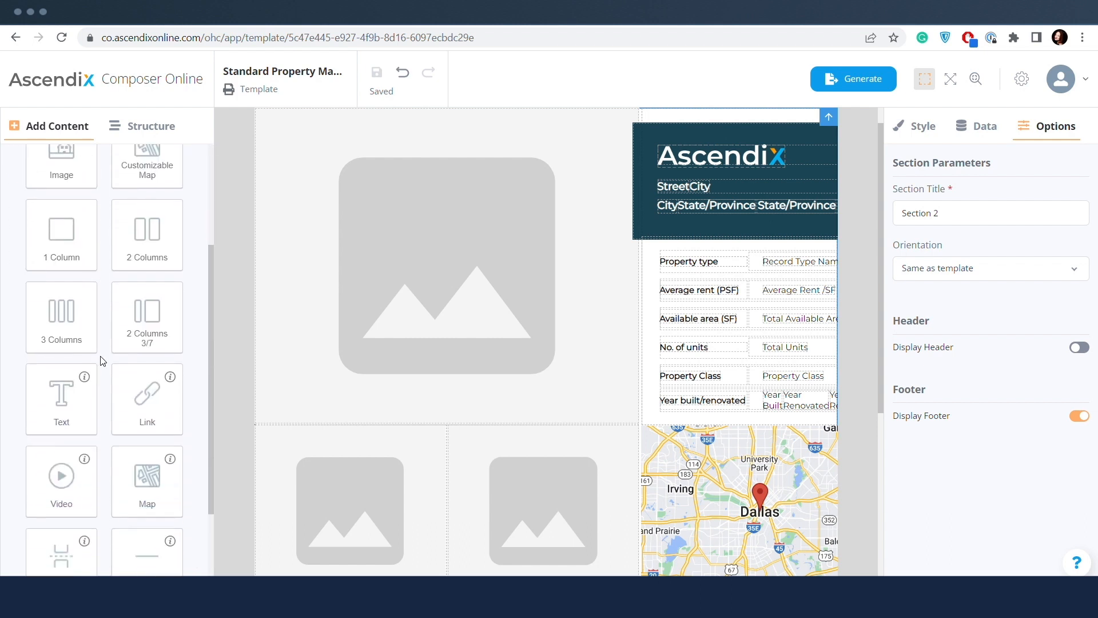
scroll(102, 360, "down", 4)
scroll(103, 360, "up", 7)
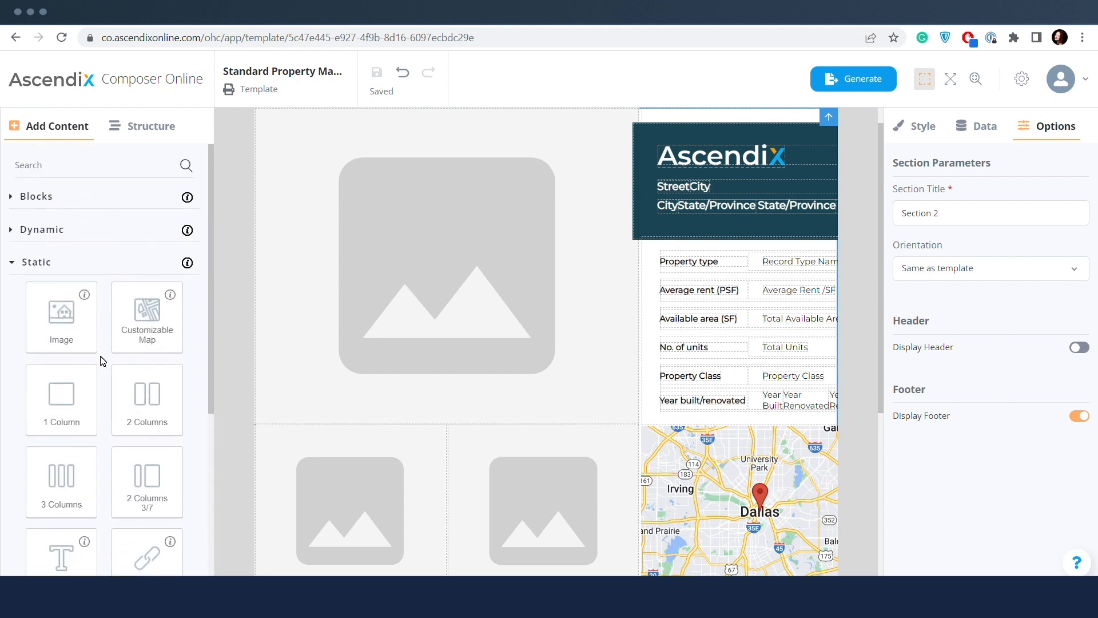
left_click(64, 197)
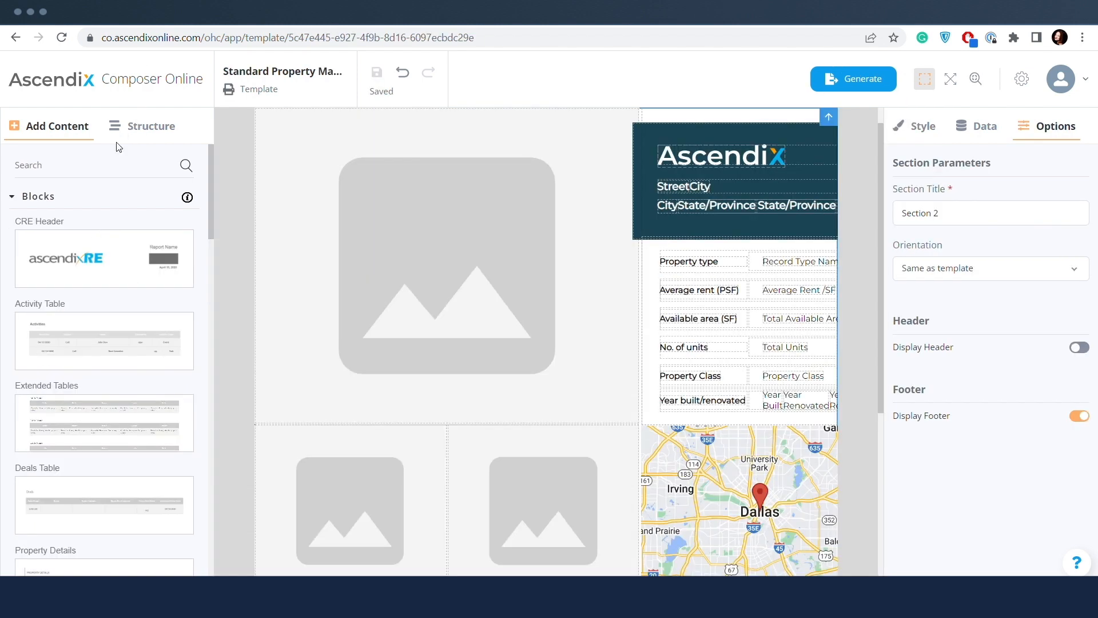
Search the content elements for "table", then clear the search and collapse the prebuilt blocks
left_click(91, 165)
type("table")
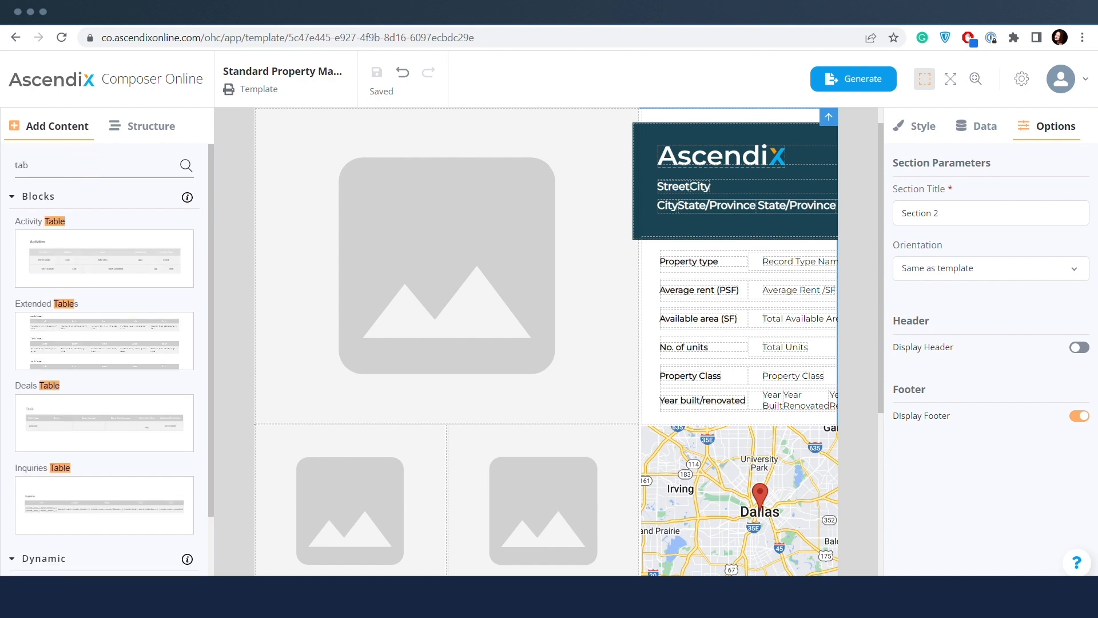
key("BackSpace")
key("BackSpace")
key("BackSpace")
left_click(49, 197)
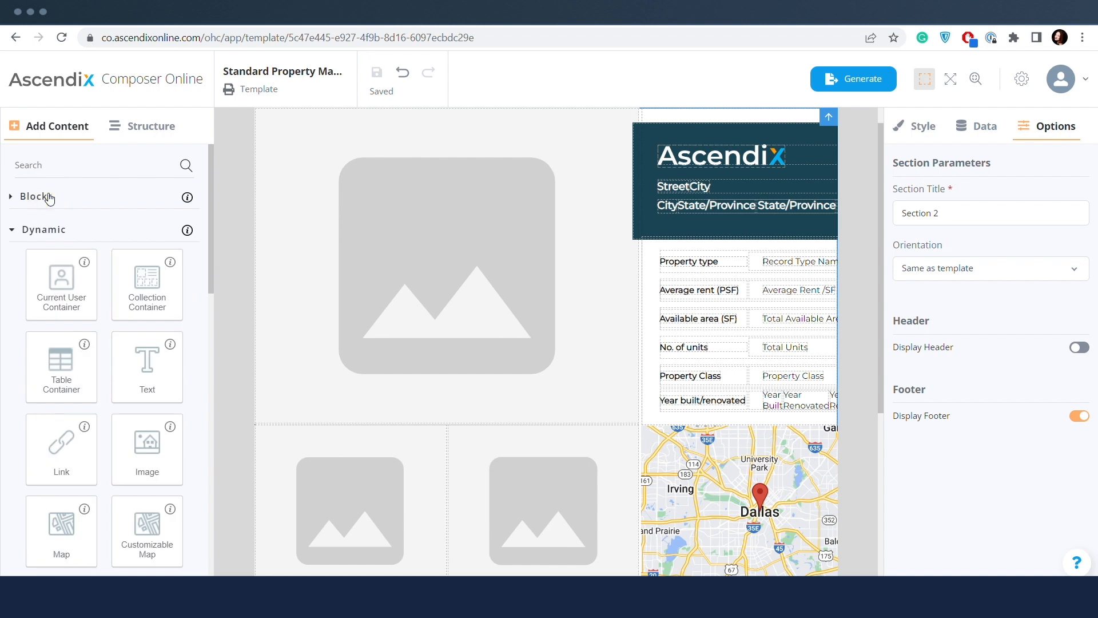
Review the template structure, comparing the canvas with the publication preview and viewing Section 1 and Section 2
left_click(126, 129)
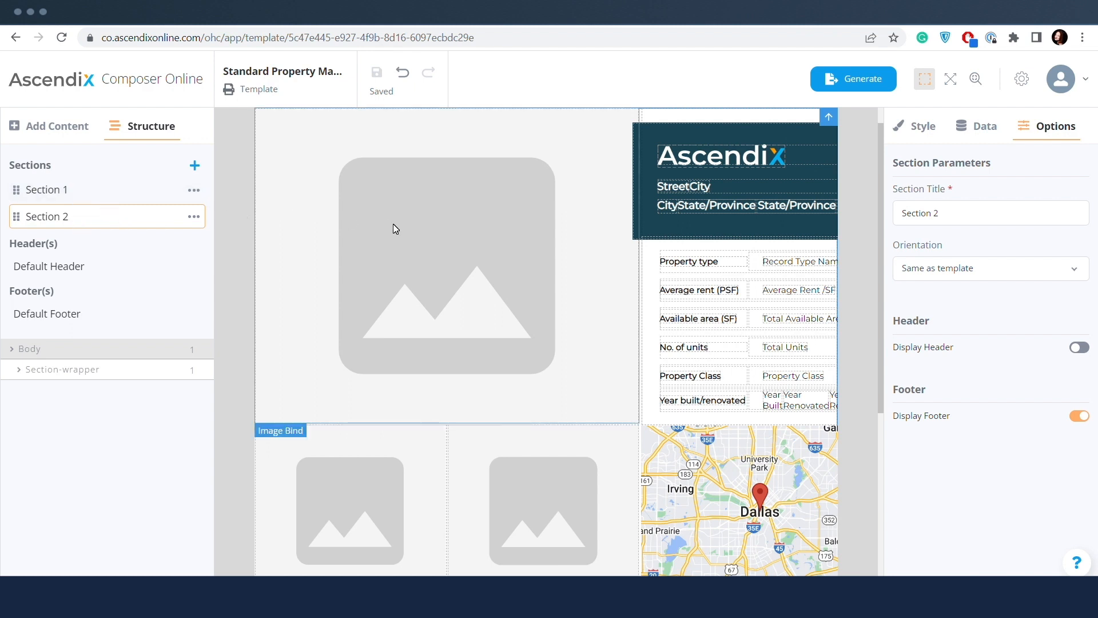
scroll(393, 226, "down", 3)
scroll(394, 227, "down", 2)
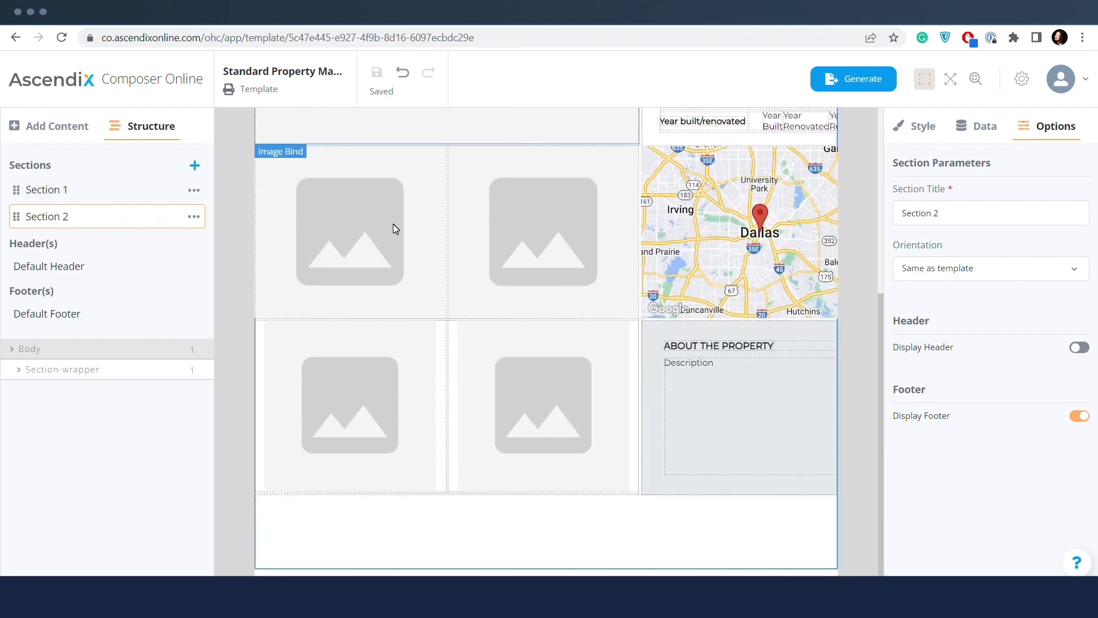
scroll(394, 228, "up", 5)
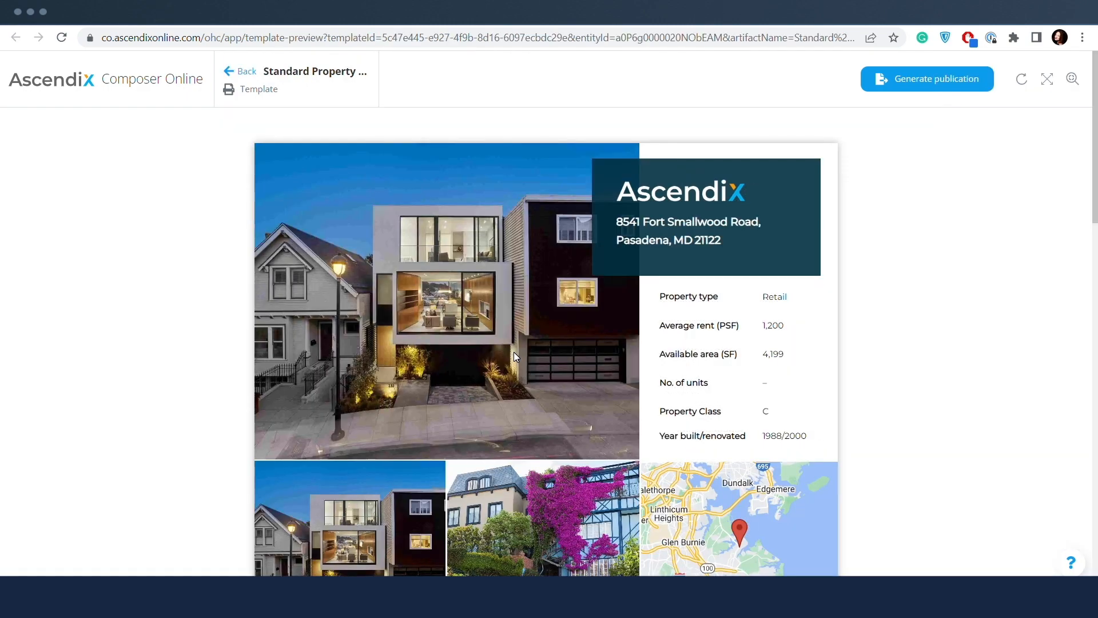
scroll(513, 352, "down", 12)
scroll(514, 352, "up", 12)
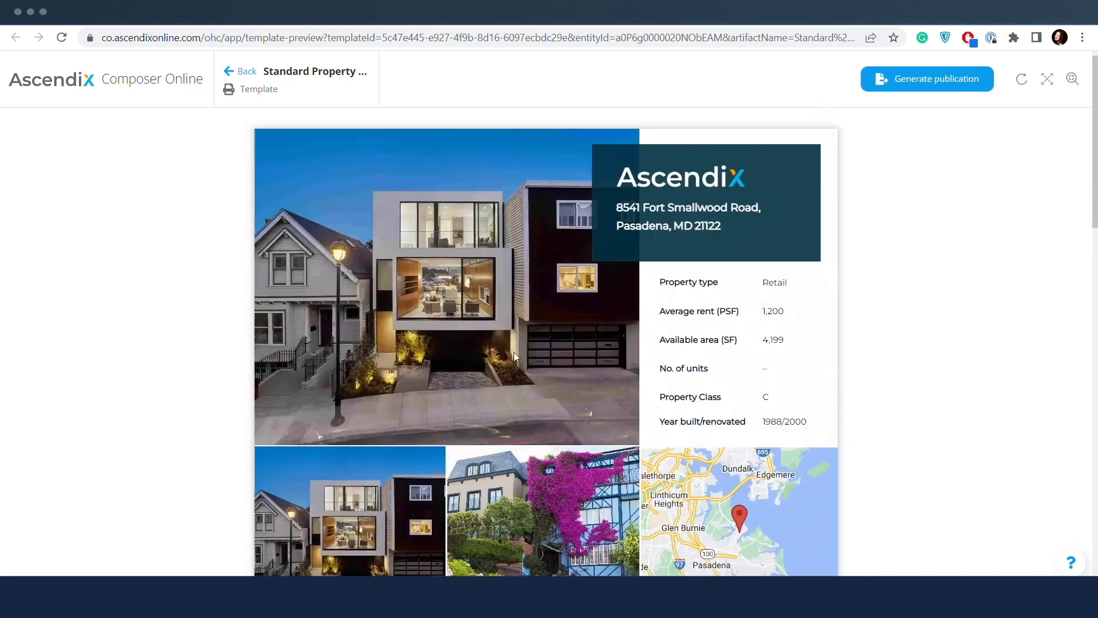
scroll(514, 352, "up", 1)
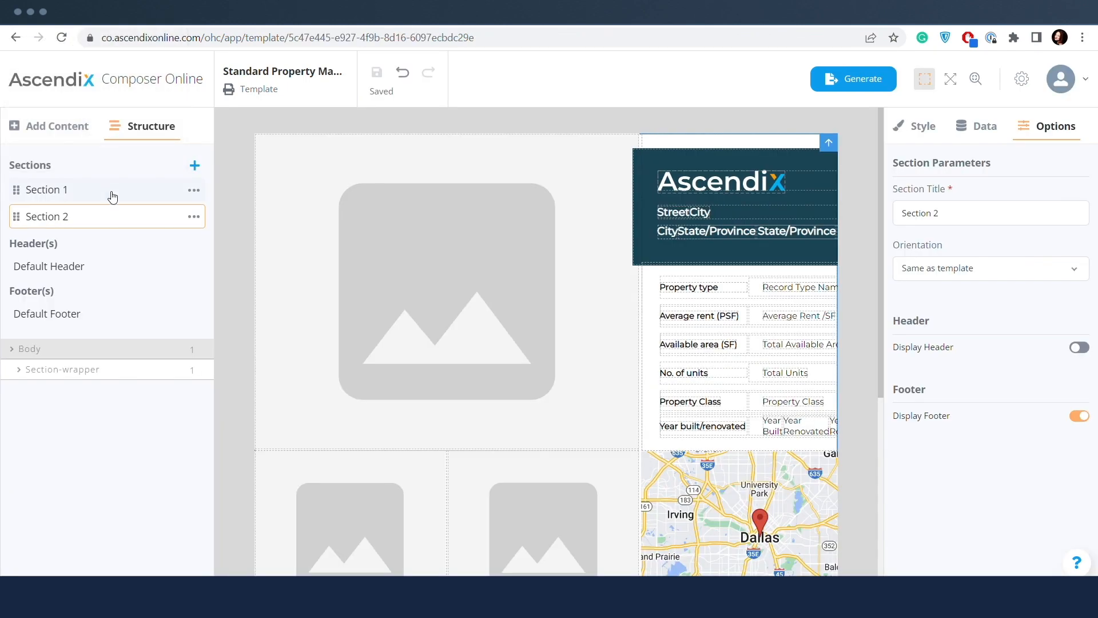
left_click(113, 195)
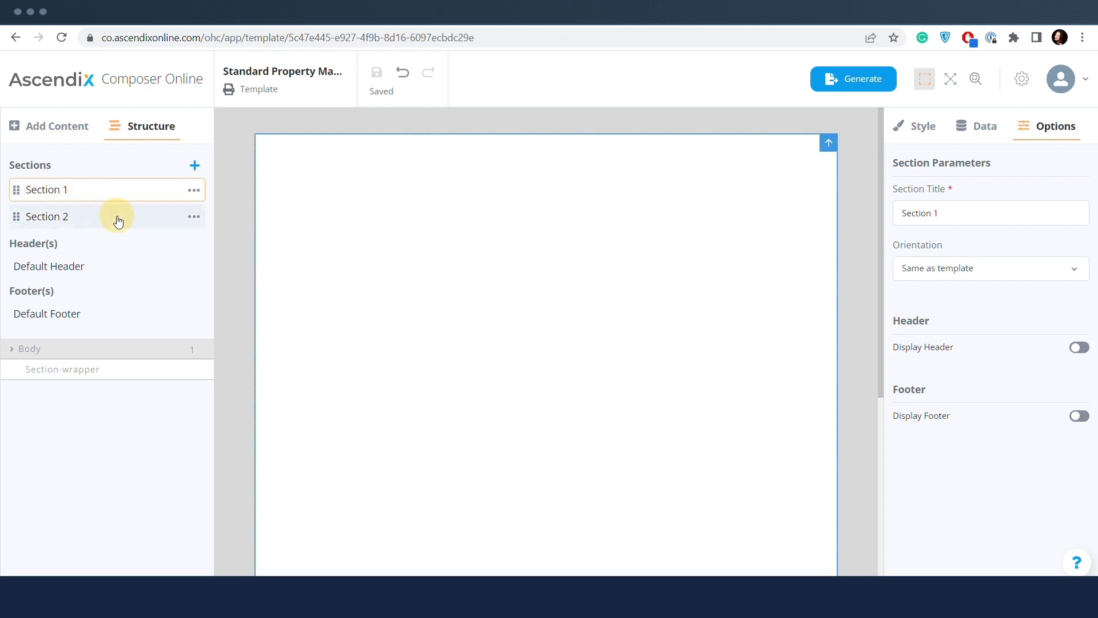
left_click(117, 216)
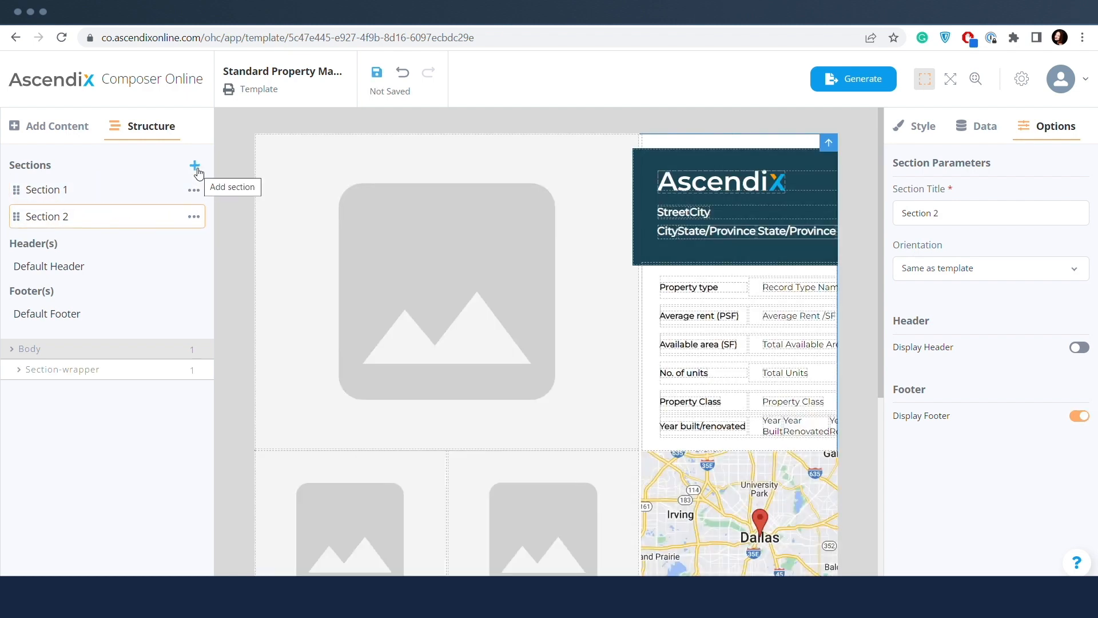
Add a new section and move it between Section 1 and Section 2
left_click(196, 168)
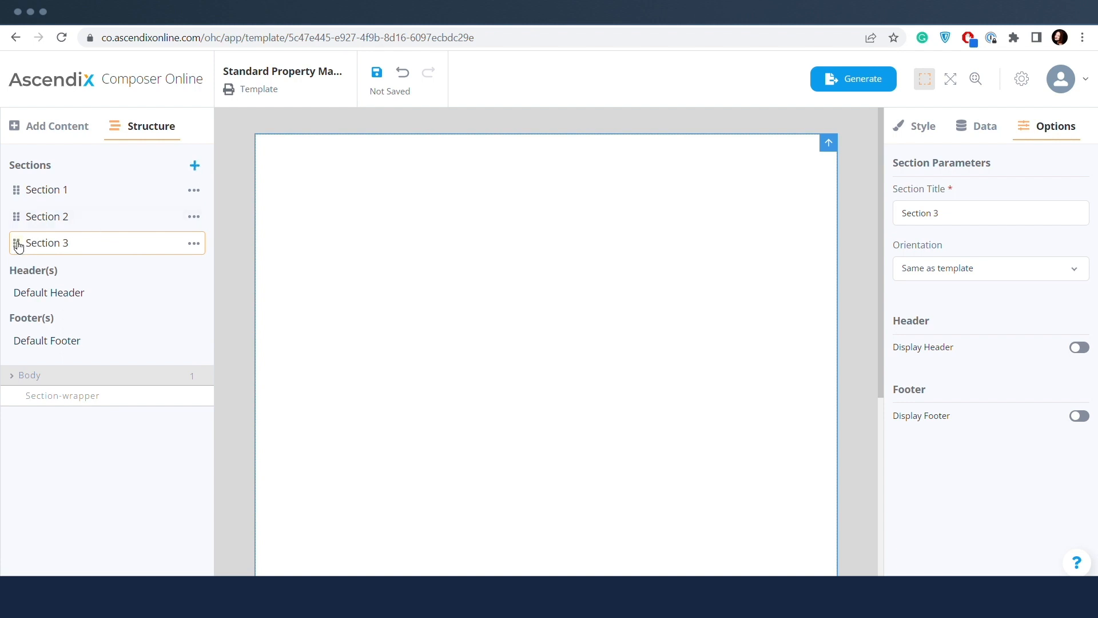
left_click_drag(18, 246, 16, 216)
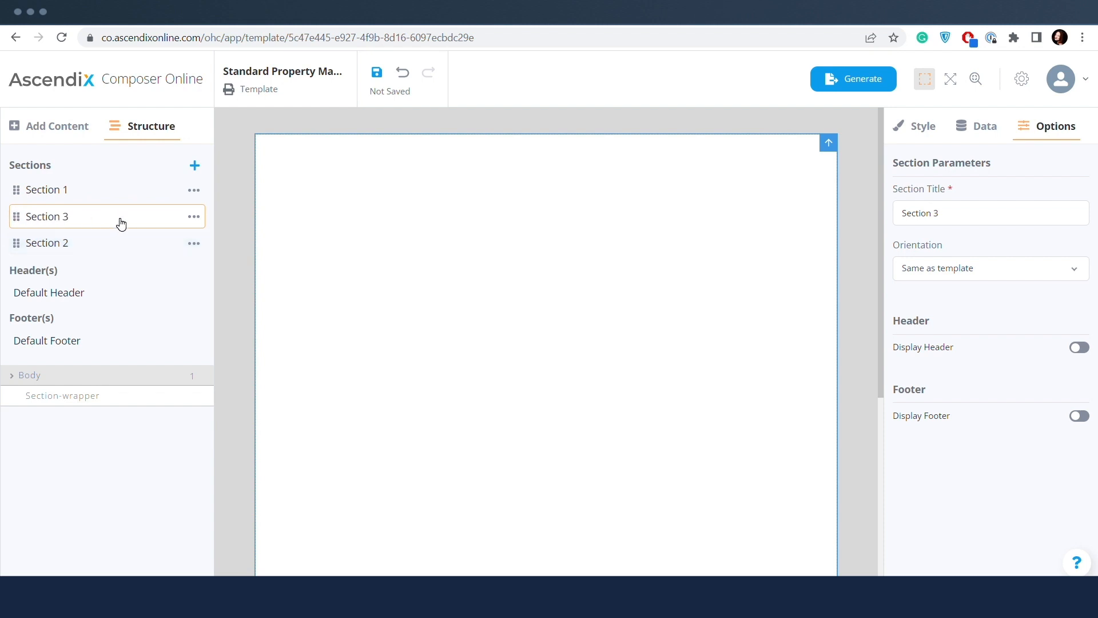
Duplicate Section 3
left_click(194, 216)
left_click(175, 237)
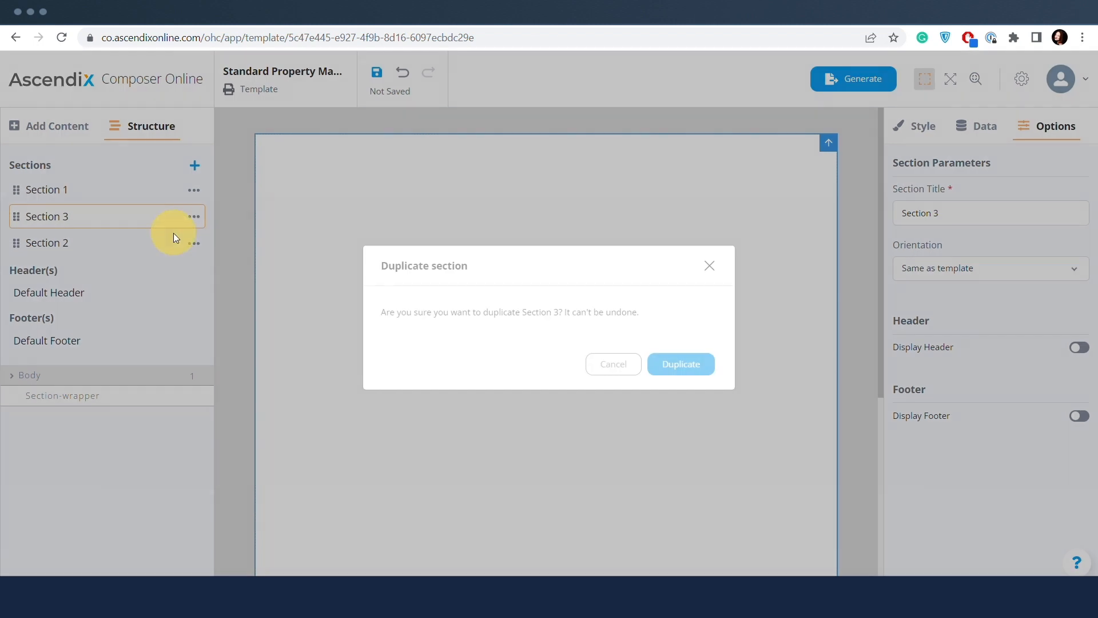
left_click(673, 372)
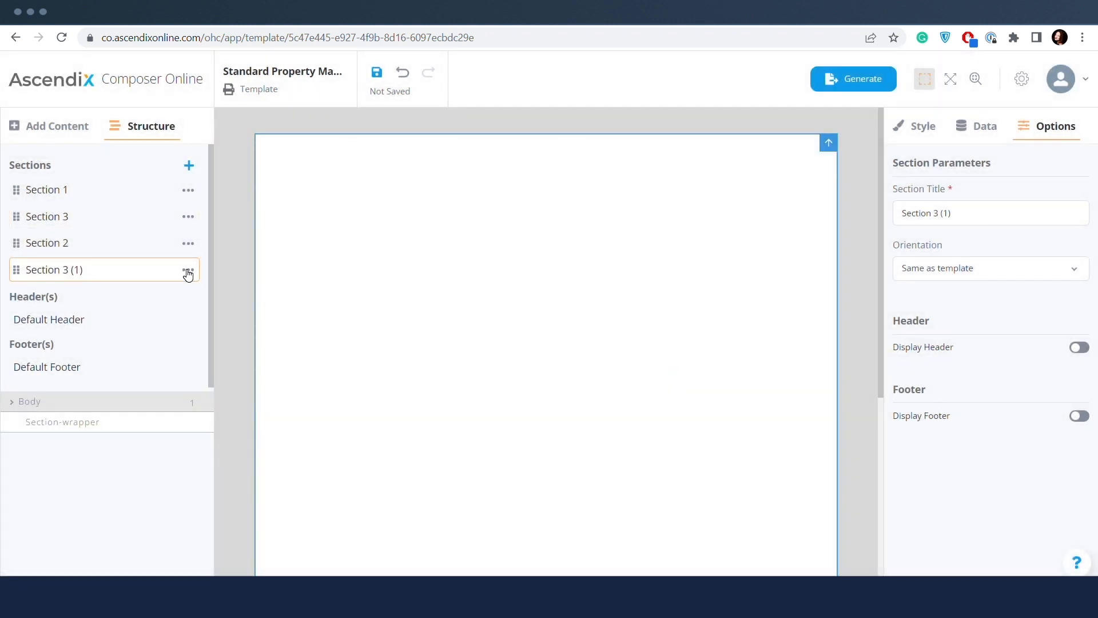
Delete the duplicate section "Section 3 (1)" and the original Section 3
left_click(187, 273)
left_click(168, 310)
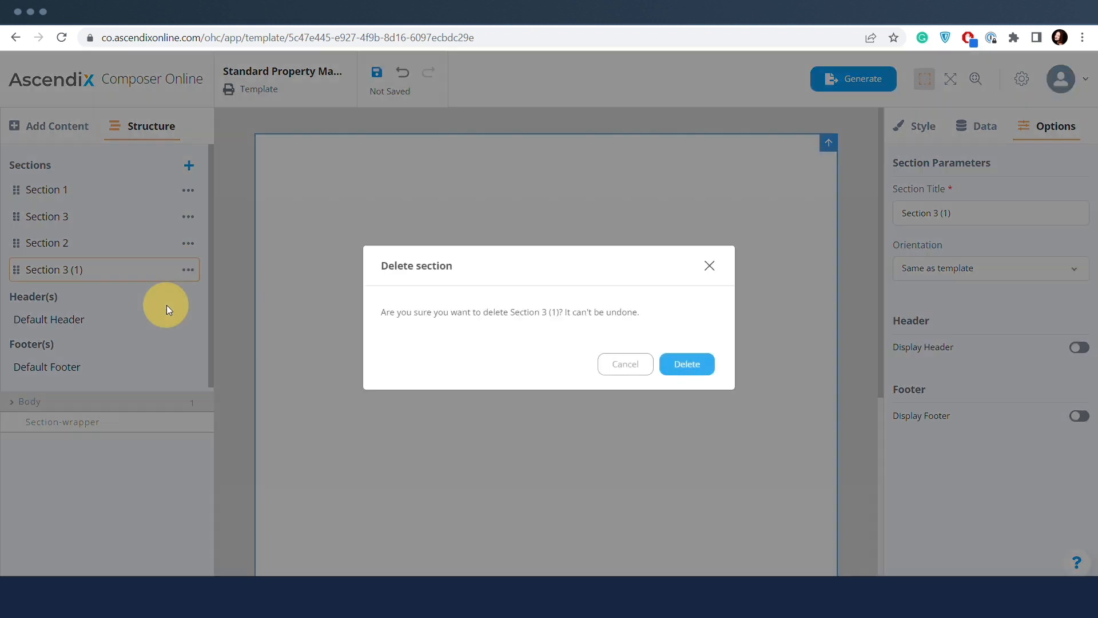
left_click(706, 368)
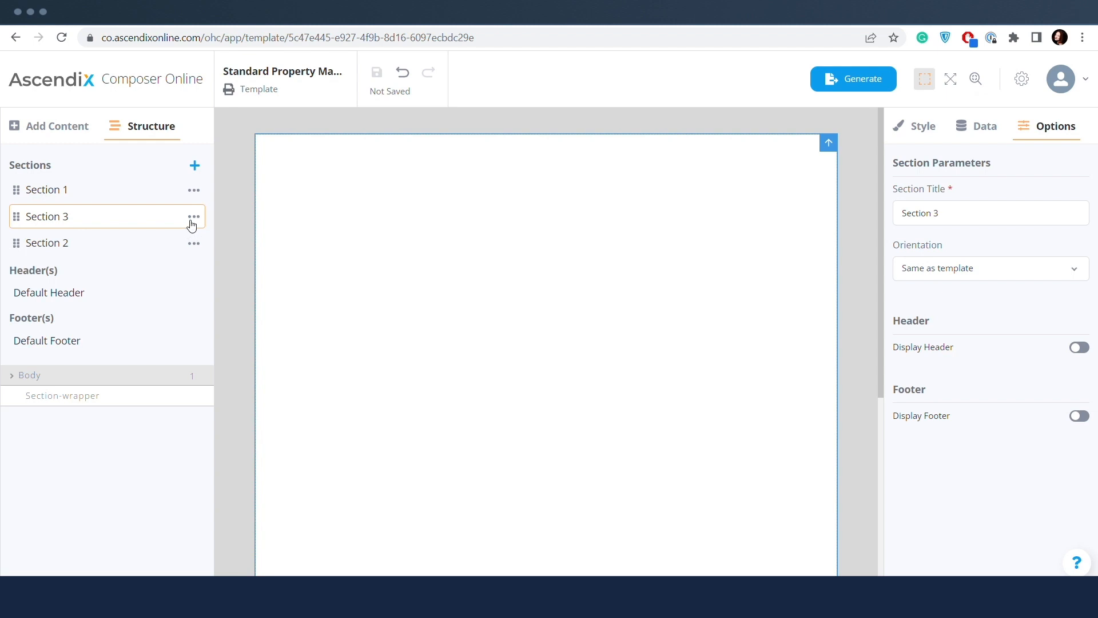
left_click(192, 224)
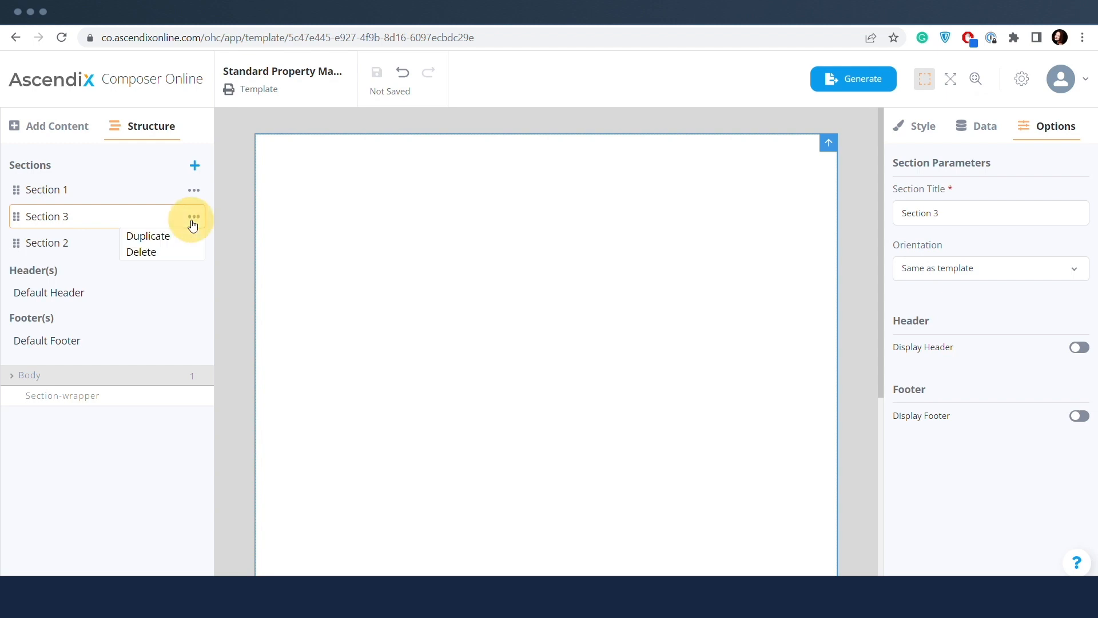
left_click(170, 252)
left_click(683, 367)
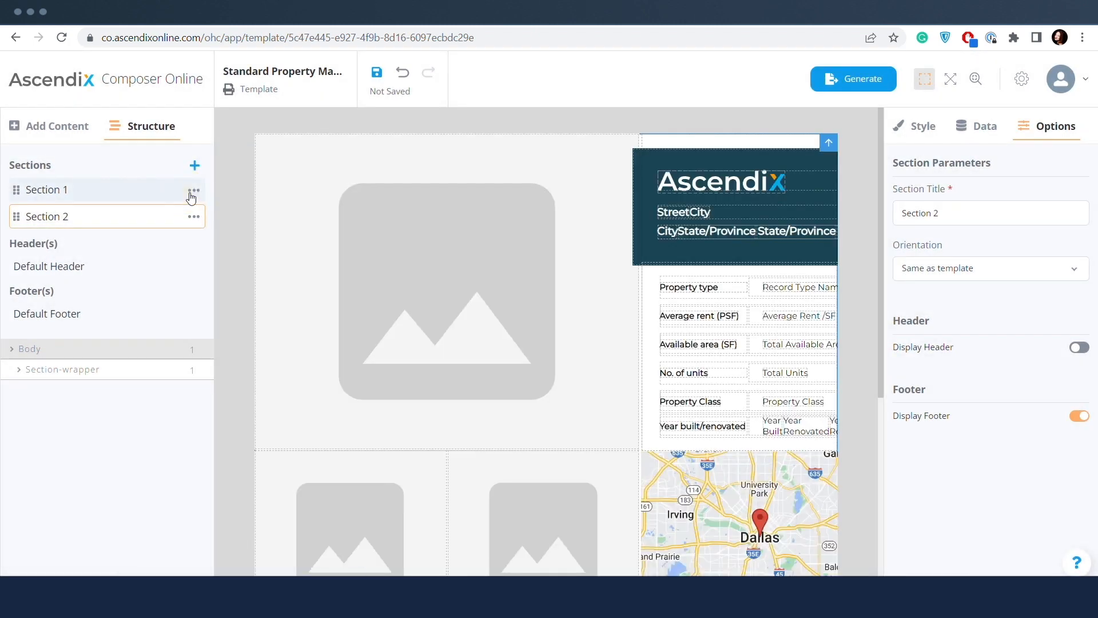
Delete Section 1 from the template and view the actions available for the remaining Section 2
left_click(192, 191)
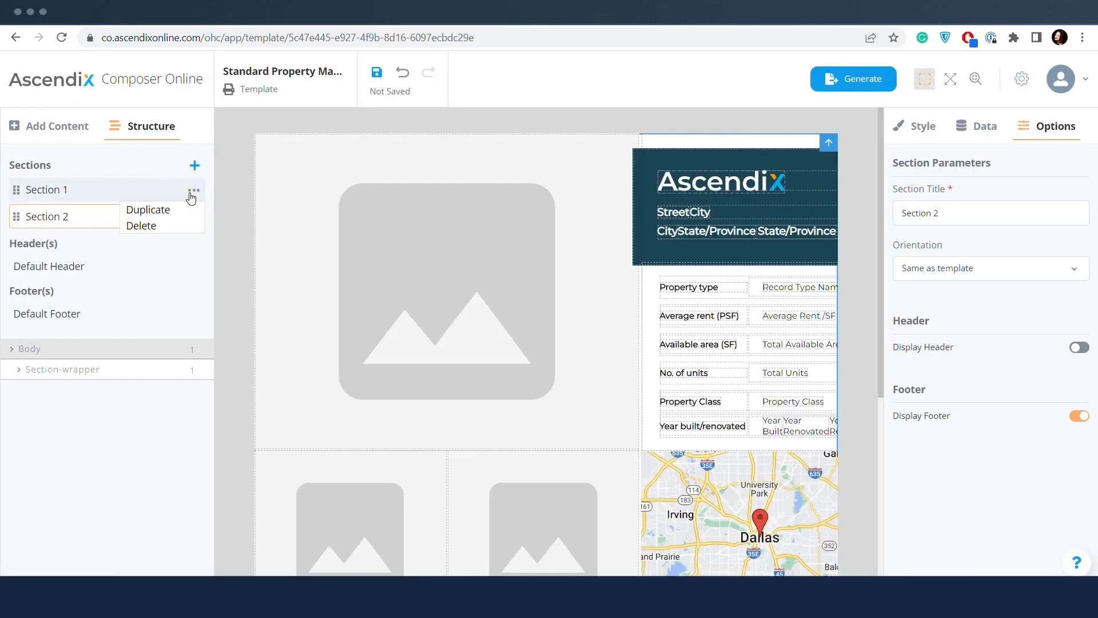
left_click(183, 224)
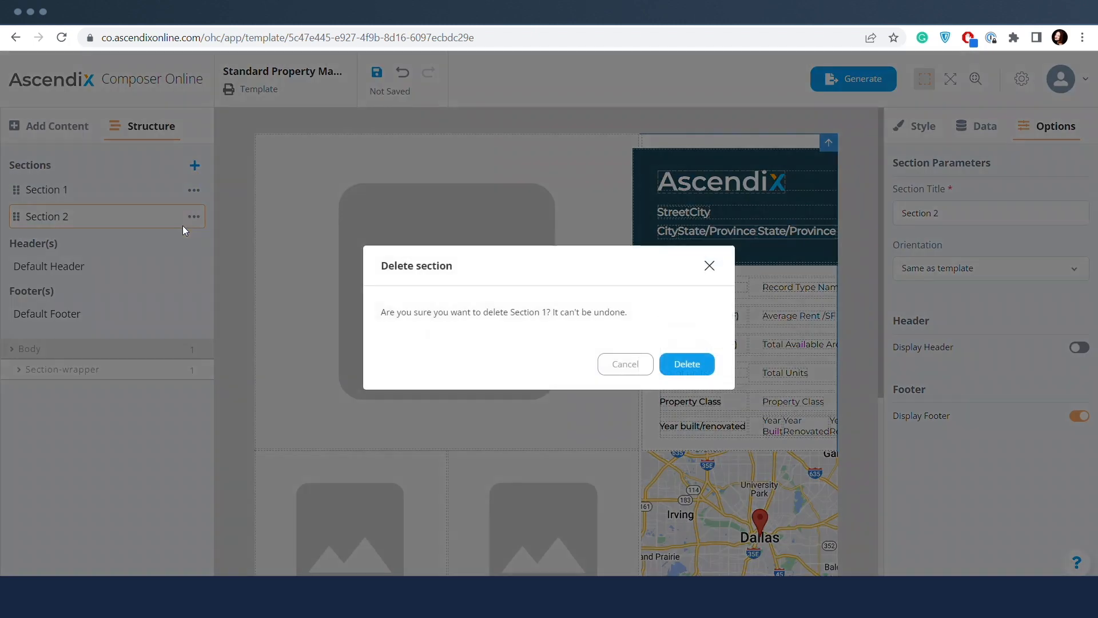
left_click(680, 370)
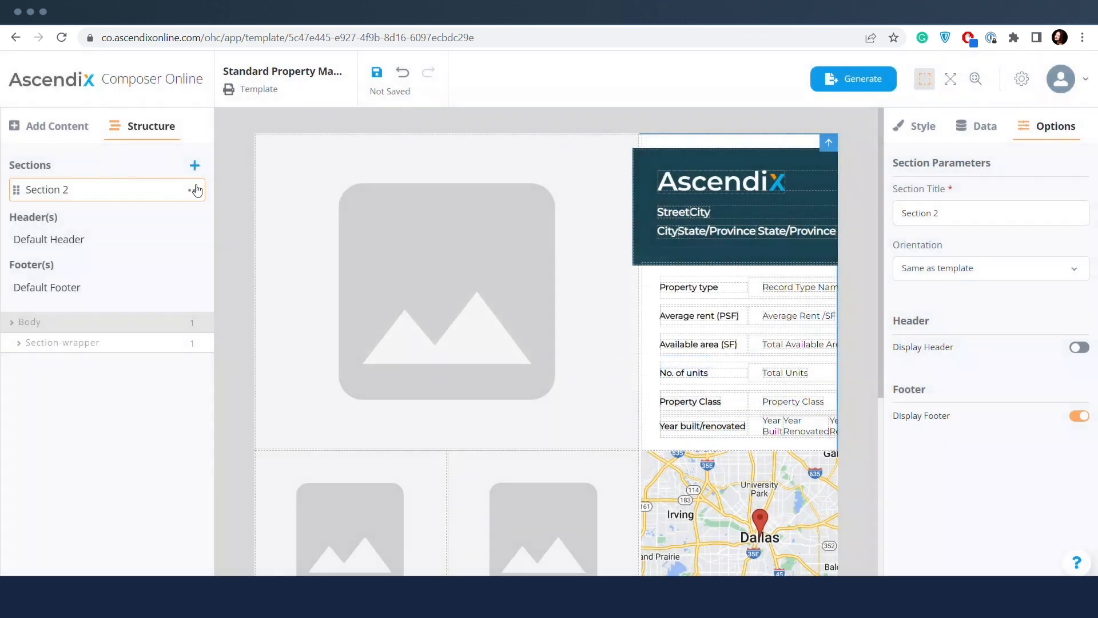
left_click(193, 191)
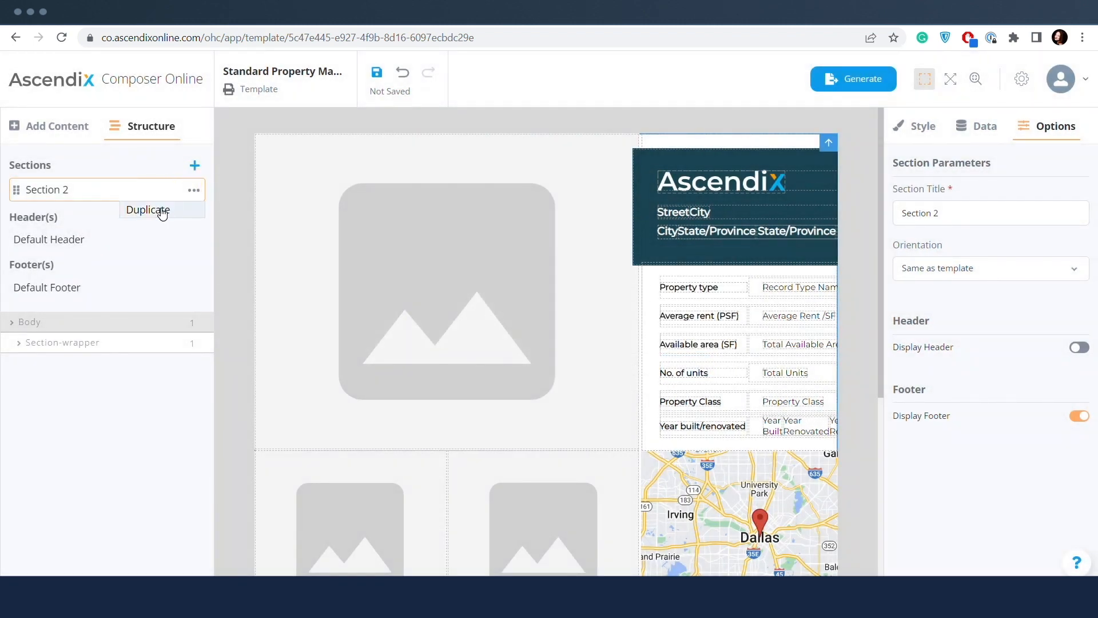
left_click(121, 153)
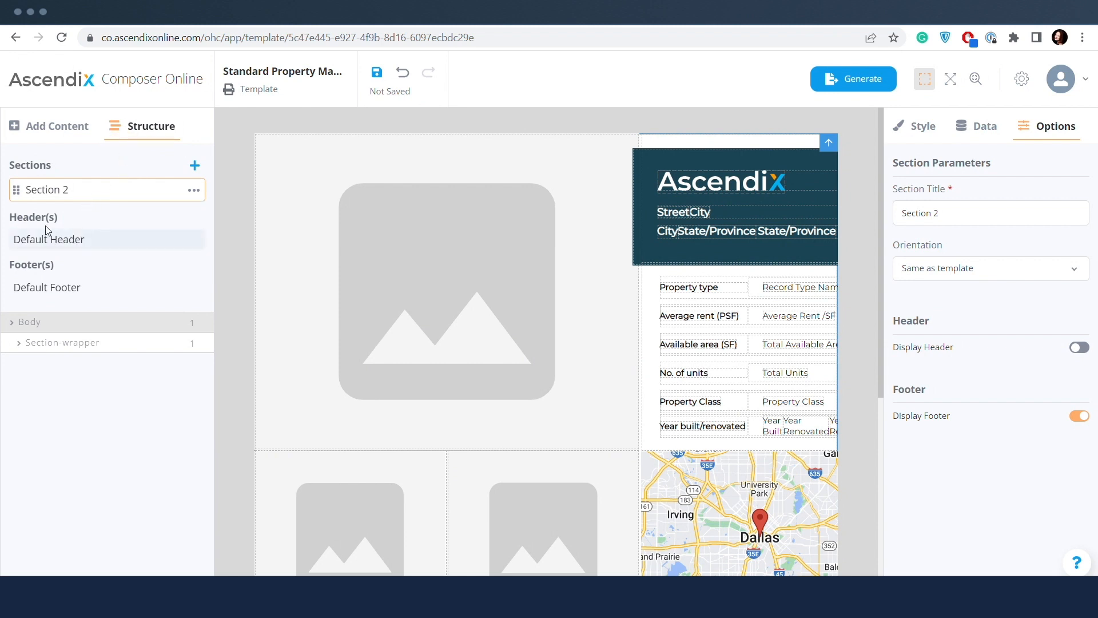
Examine the template's Default Header and Default Footer, including the footer cell that holds the logo
left_click(32, 218)
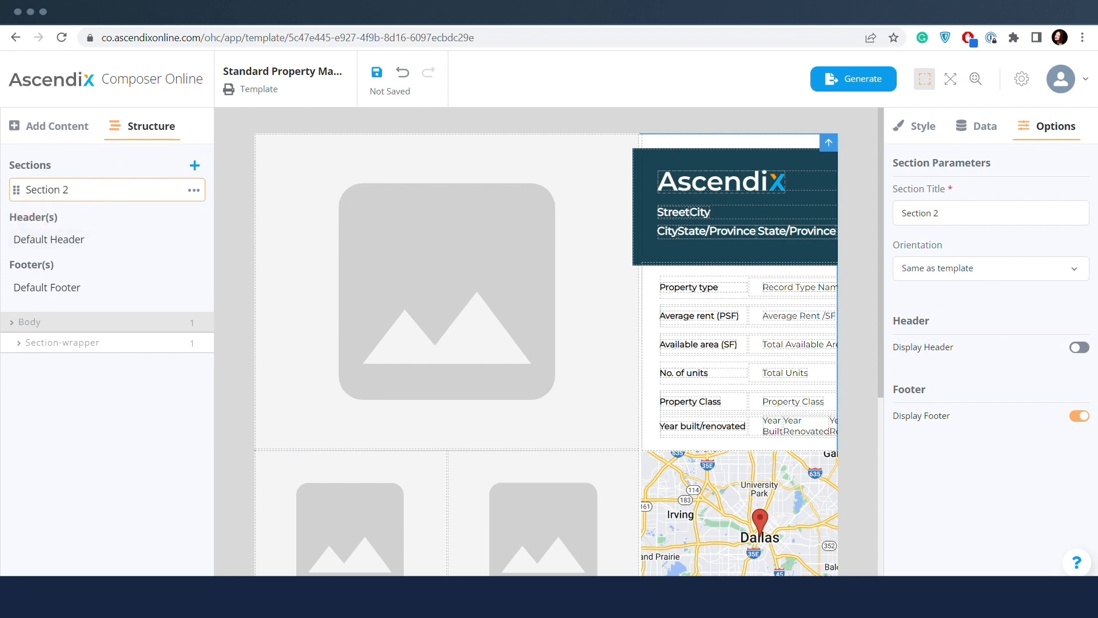
left_click(32, 263)
left_click(69, 245)
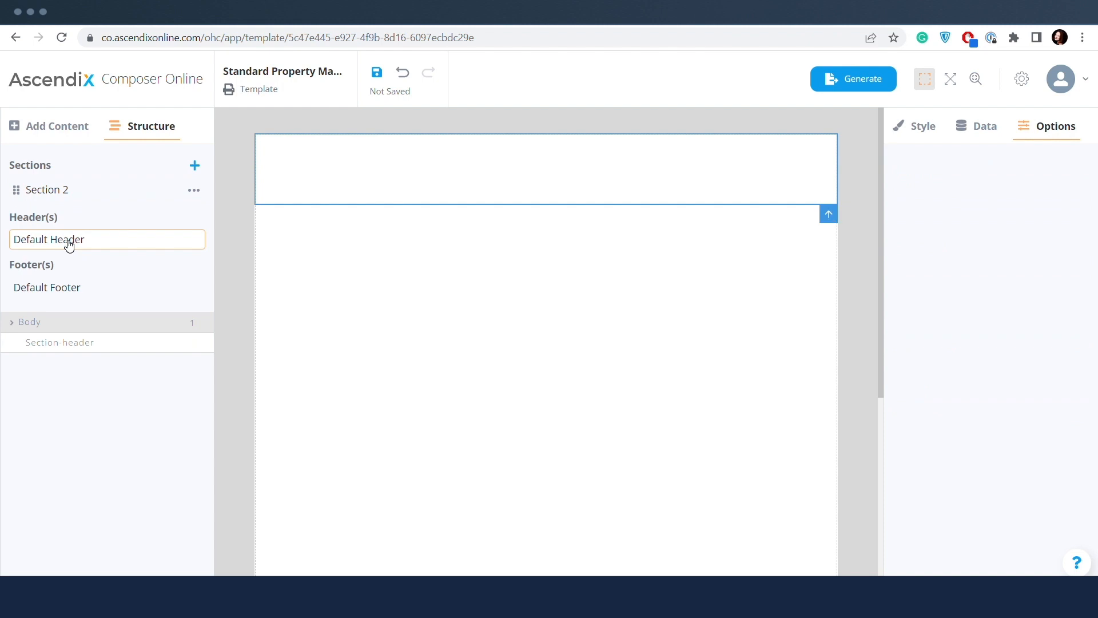
left_click(74, 128)
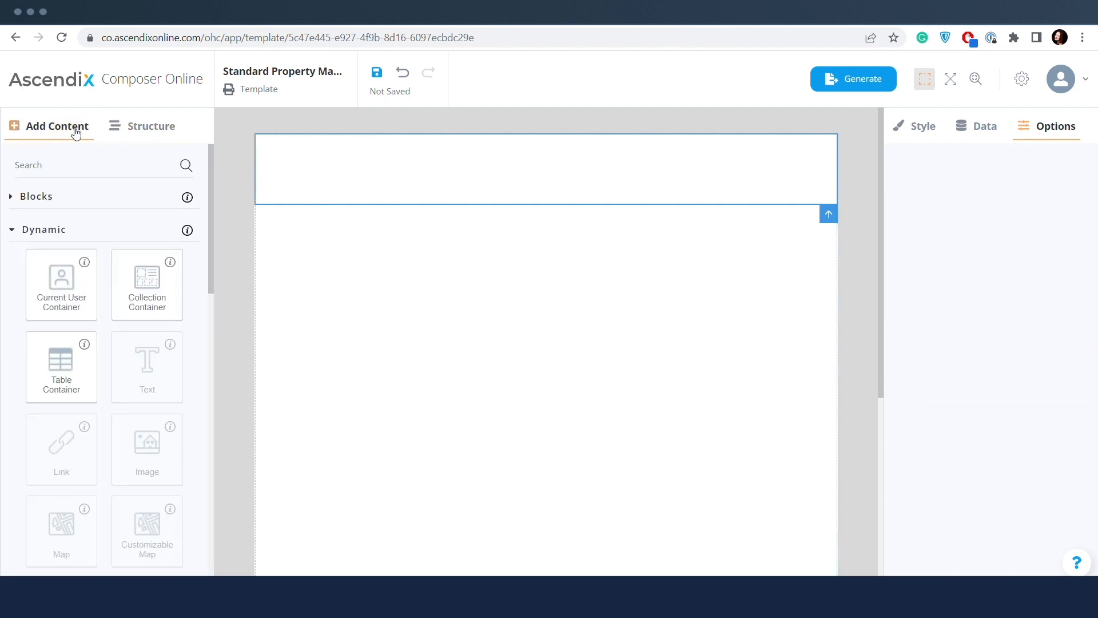
left_click(167, 125)
left_click(70, 291)
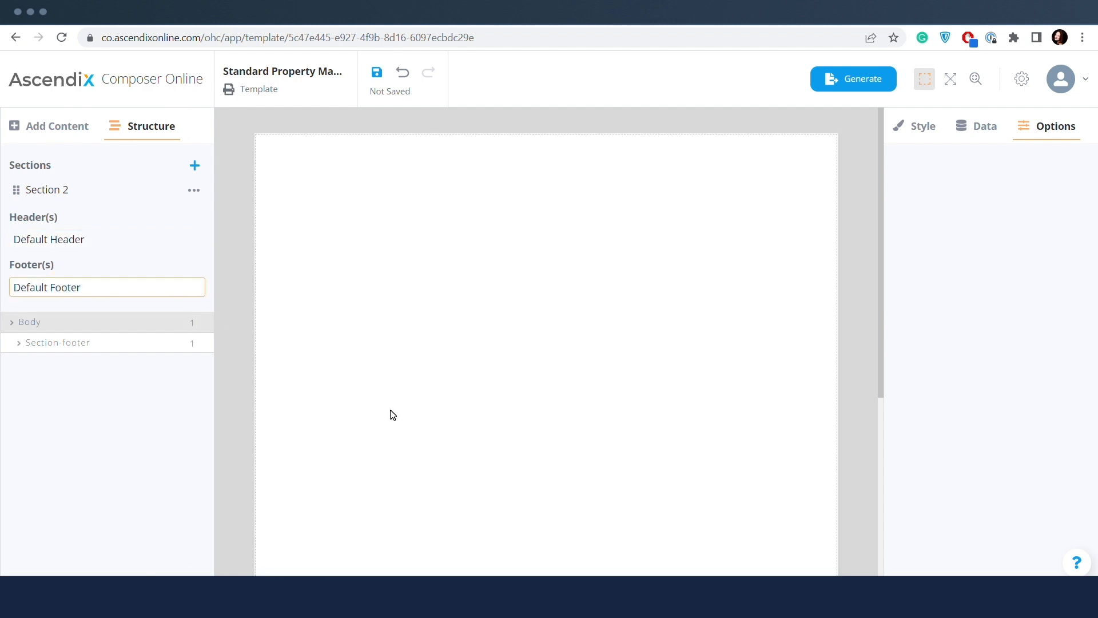
scroll(393, 414, "down", 2)
left_click(647, 532)
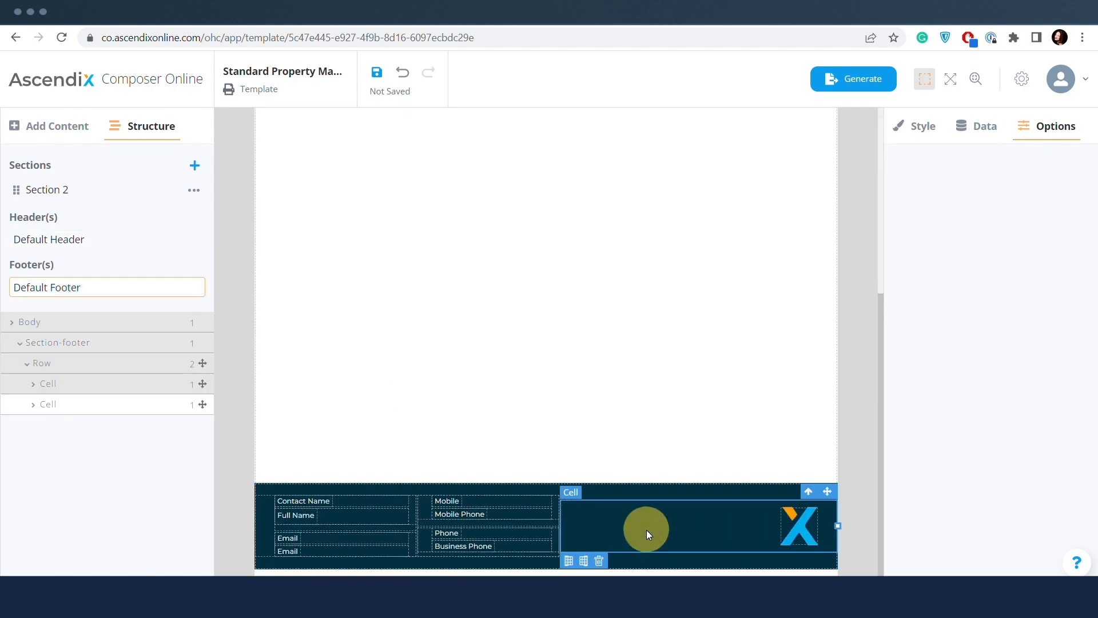
Add a dynamic Collection Container to the header area of the Default Header
left_click(80, 245)
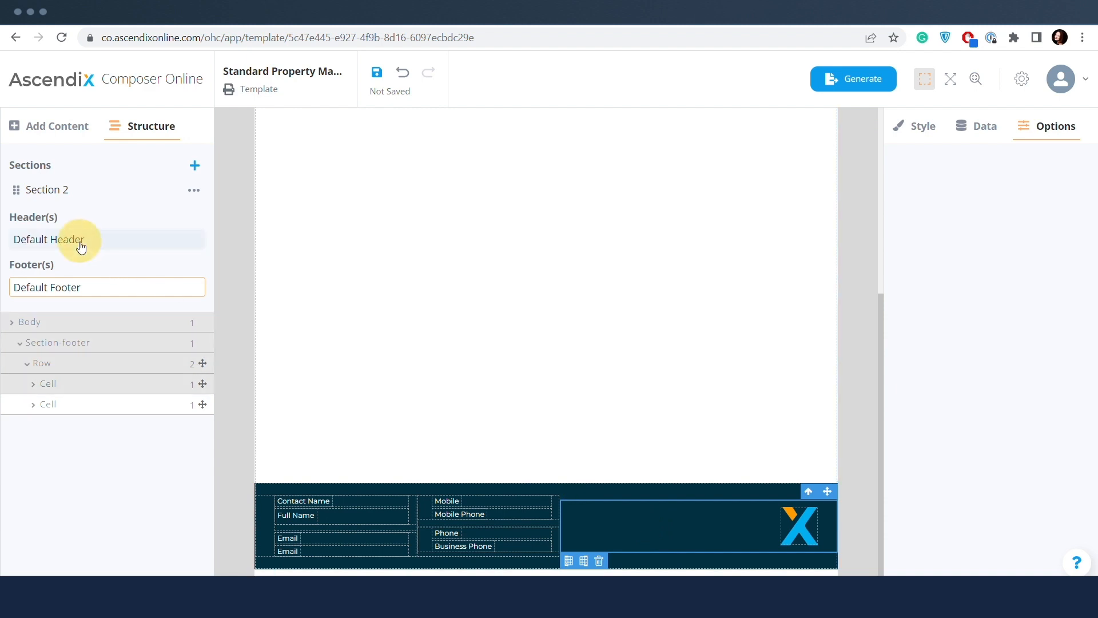
scroll(446, 309, "up", 3)
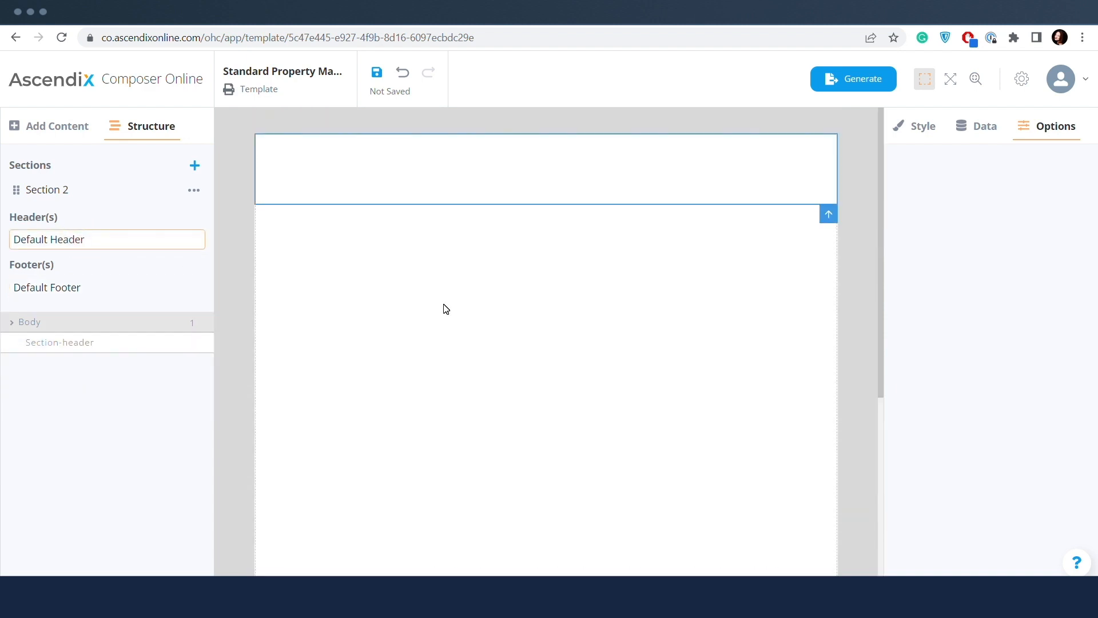
left_click(59, 125)
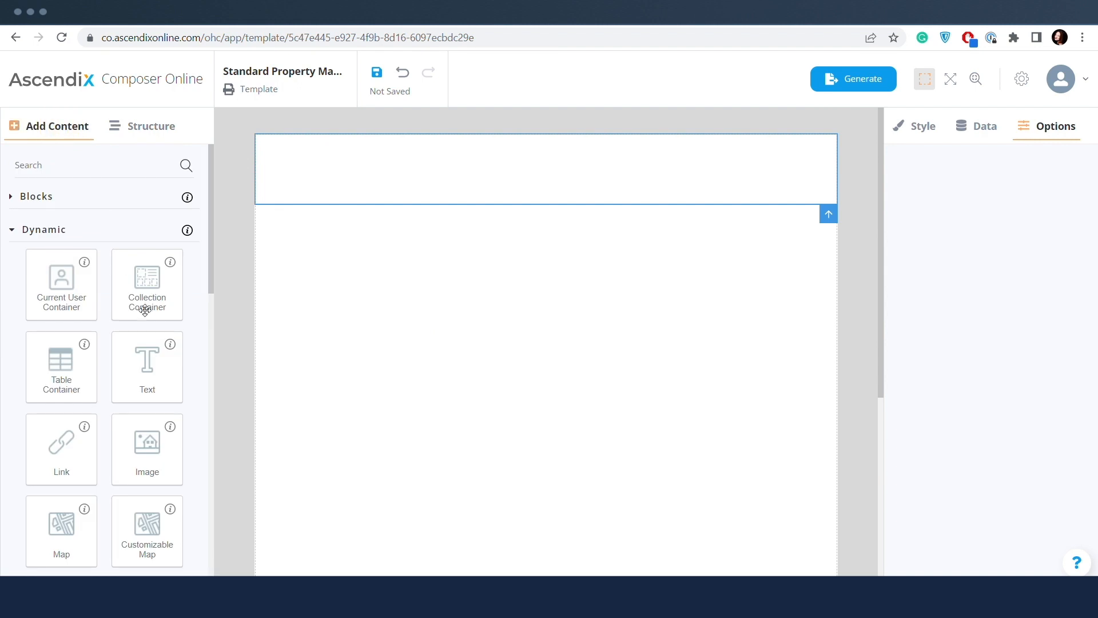
left_click_drag(143, 304, 316, 178)
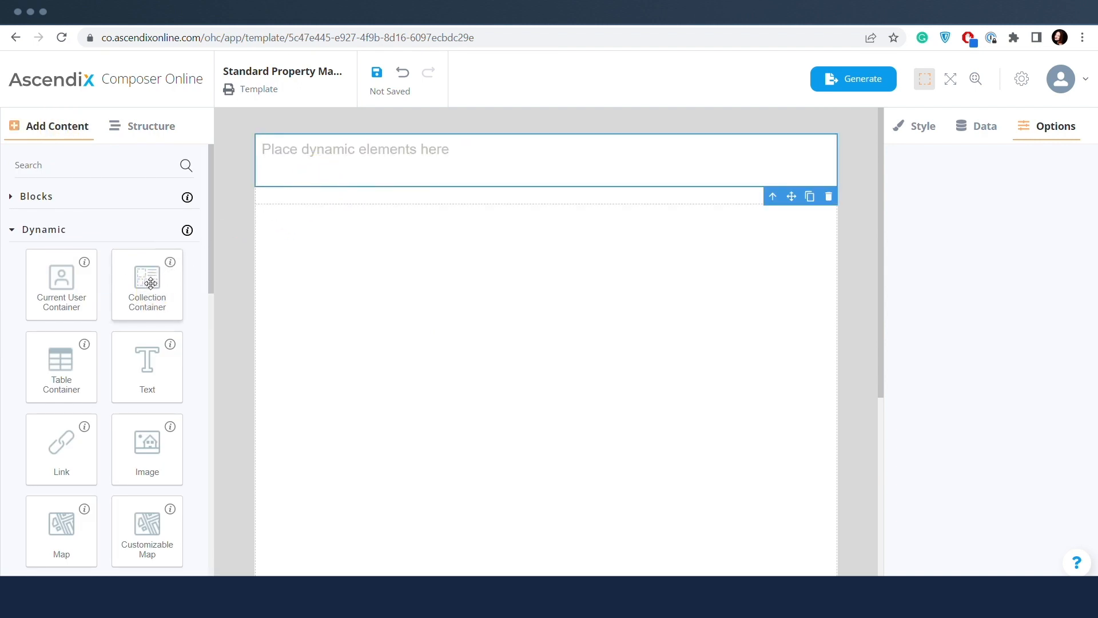
Try to place another Collection Container on the blank page area below the header
left_click_drag(148, 284, 381, 363)
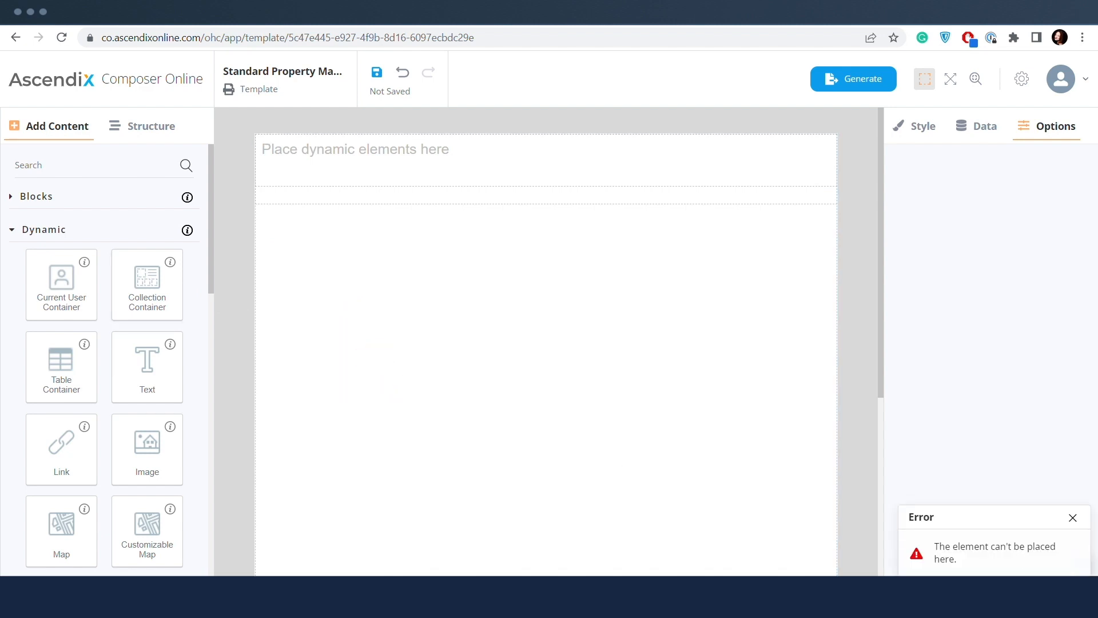
double_click(978, 546)
left_click(979, 545)
Examine Section 2's element tree by collapsing and expanding the Section-wrapper and locating the Customizable Map on the canvas
left_click(150, 136)
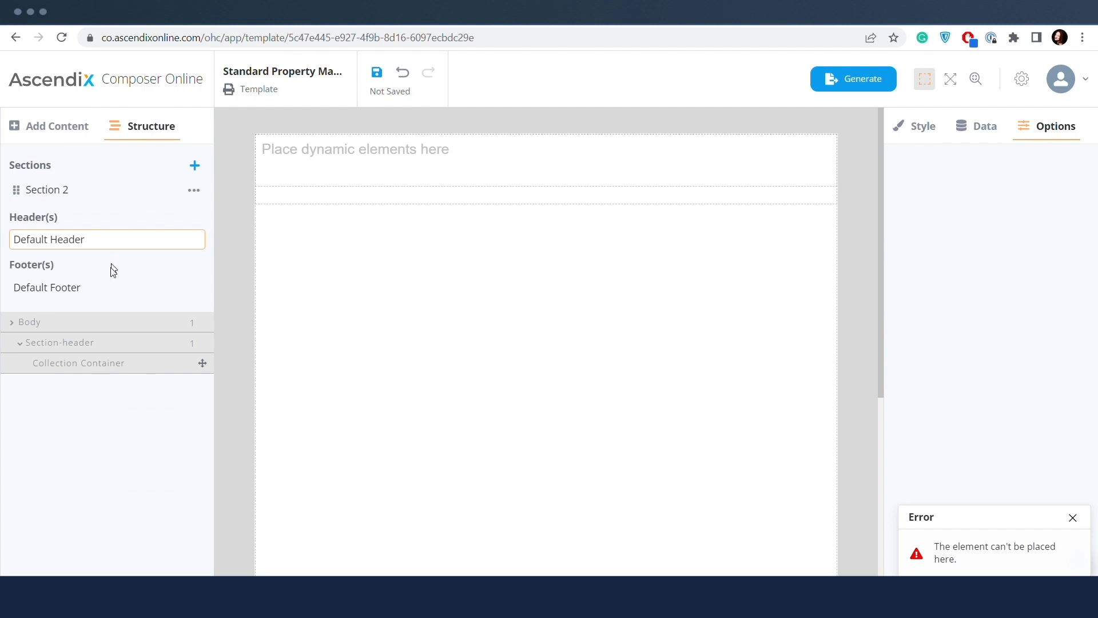
left_click(88, 193)
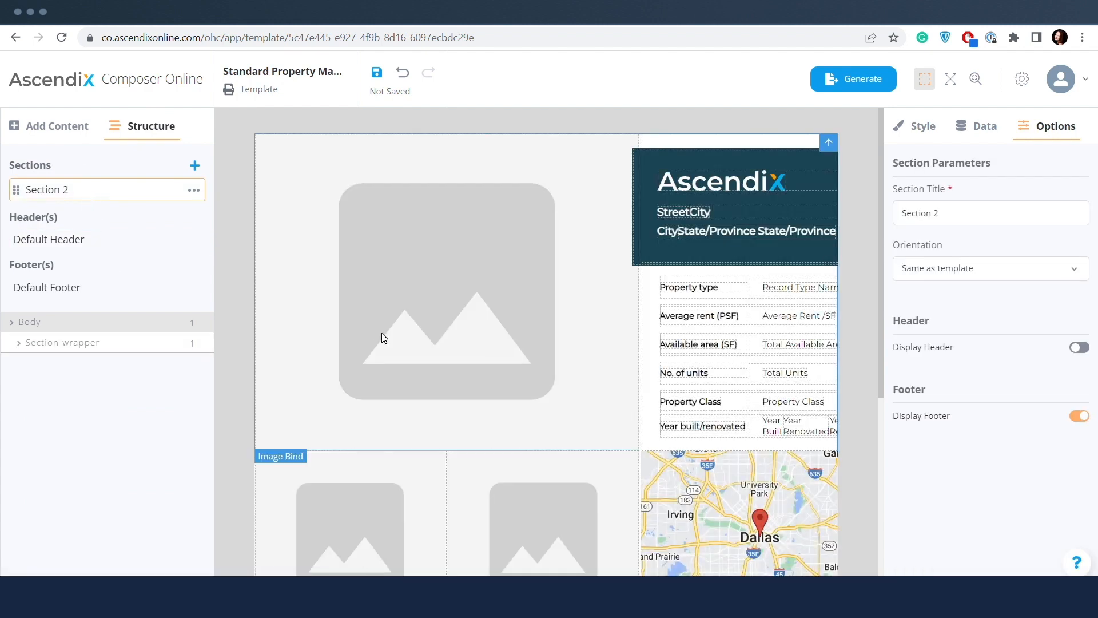
left_click(689, 531)
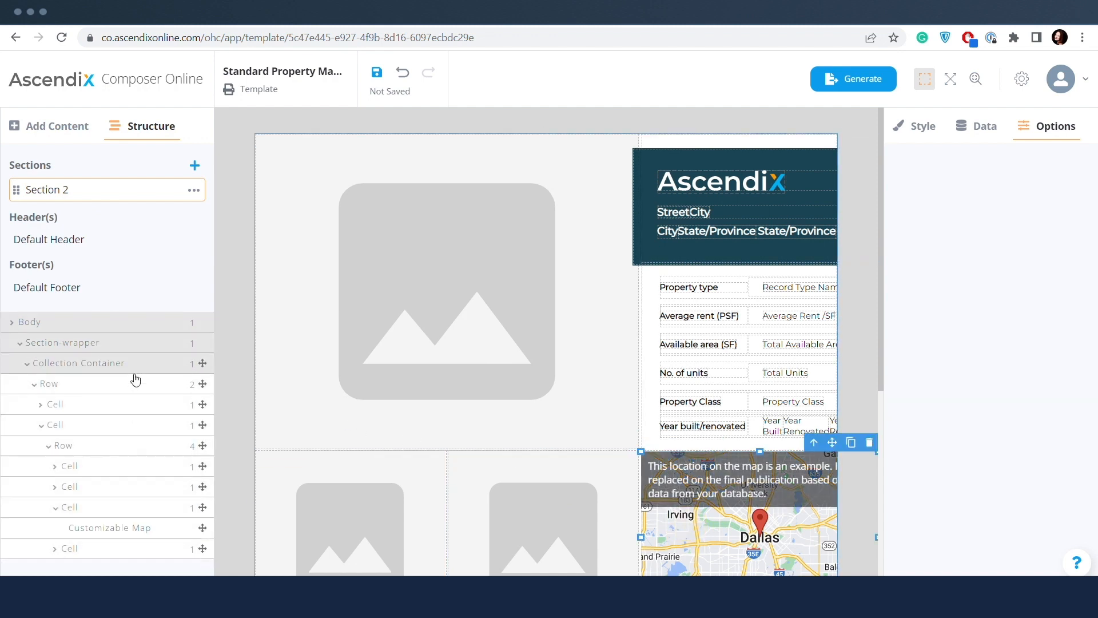
left_click(88, 324)
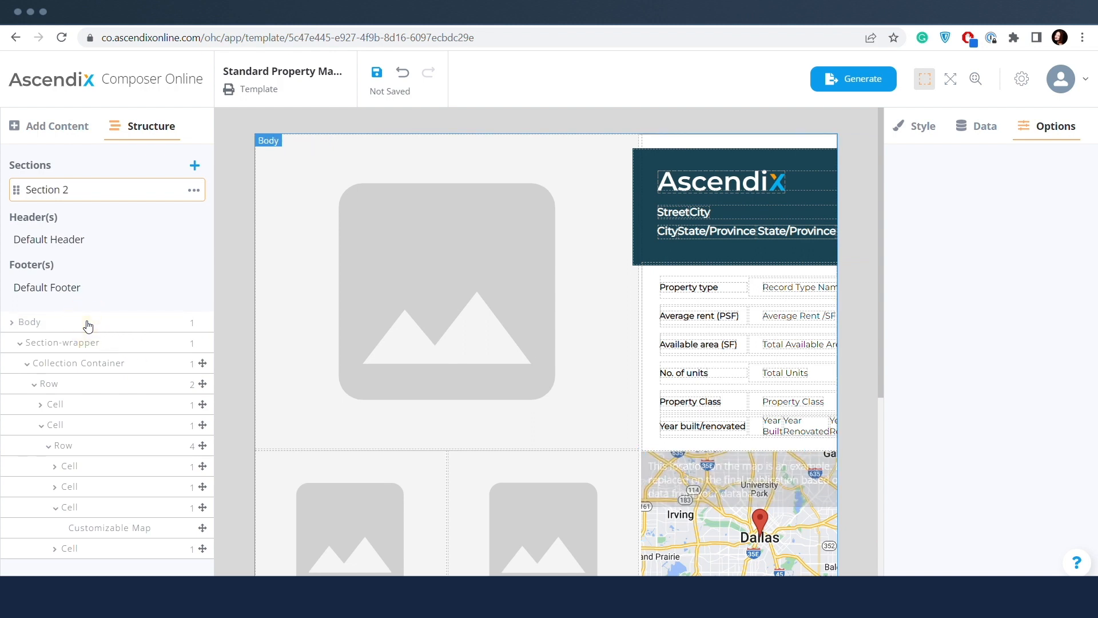
left_click(22, 345)
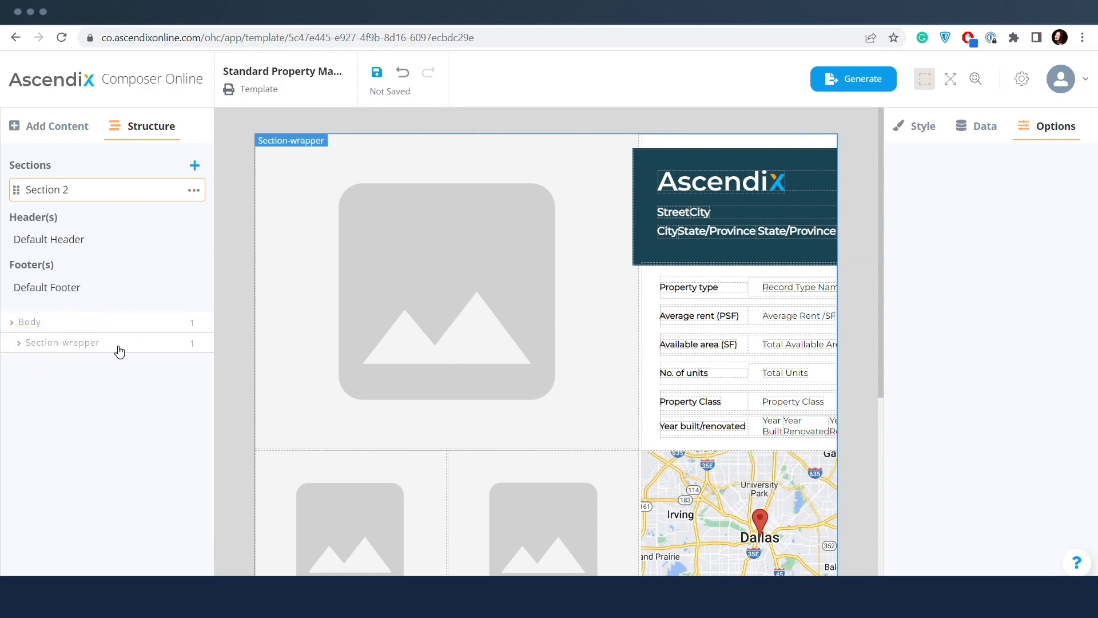
left_click(19, 346)
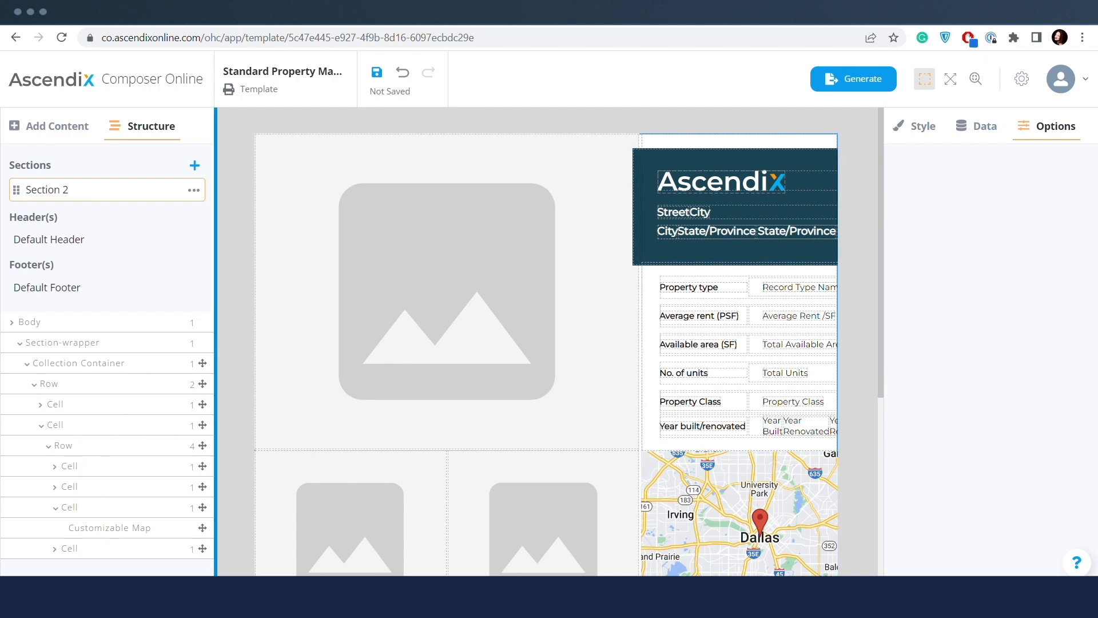
left_click(106, 529)
scroll(535, 471, "down", 2)
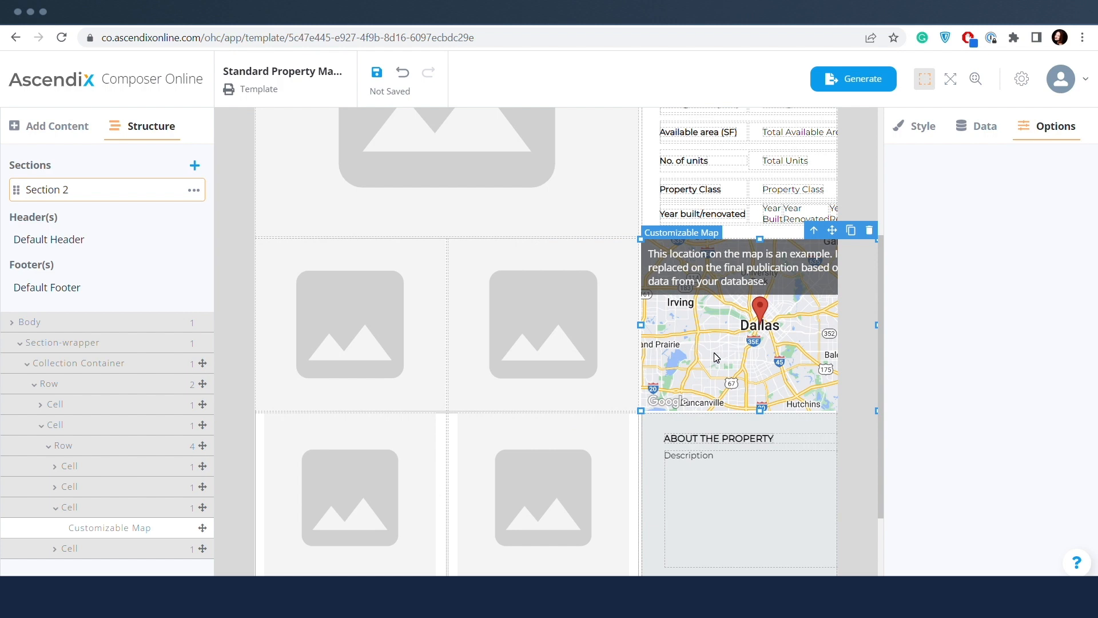
Move the cell holding the right-hand image beside the map out of its nested row into the parent row, above the remaining image's cell
left_click(575, 339)
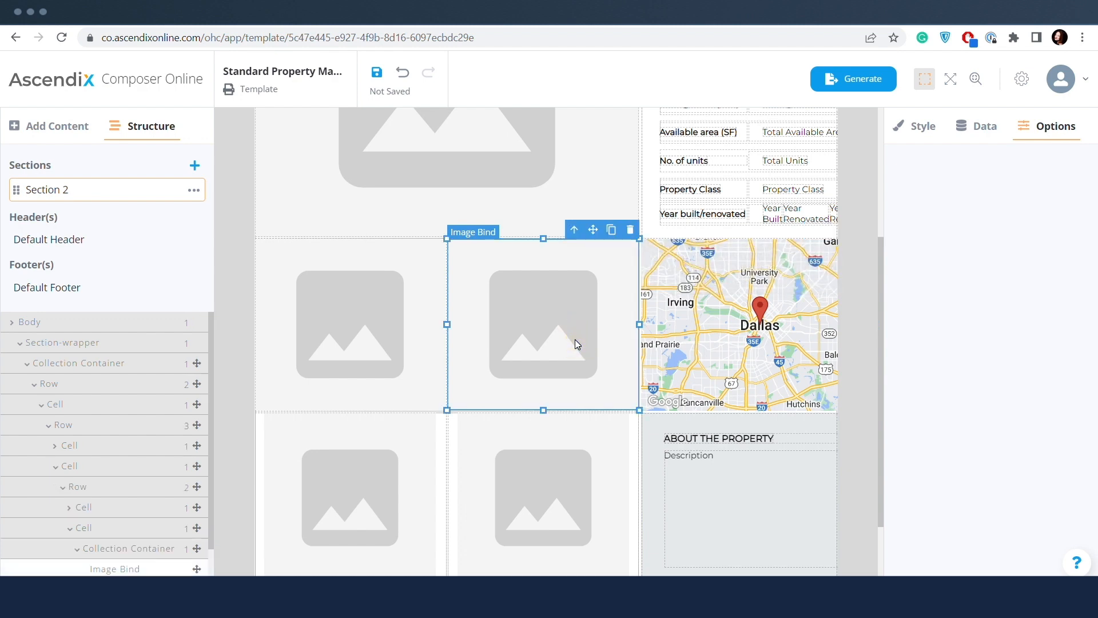
scroll(105, 478, "down", 1)
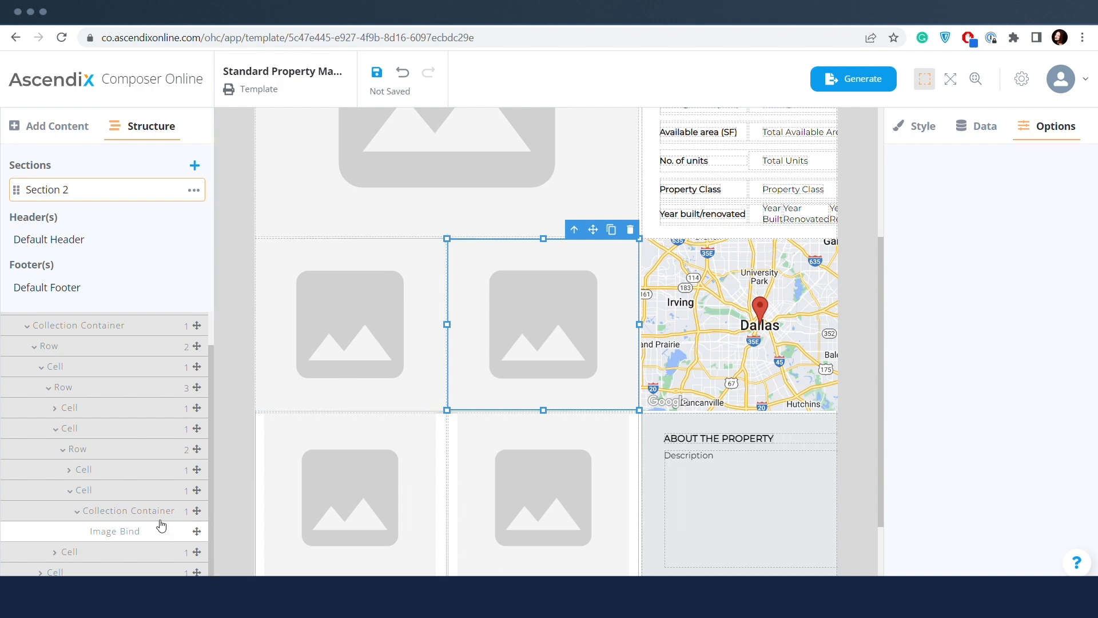
left_click(71, 493)
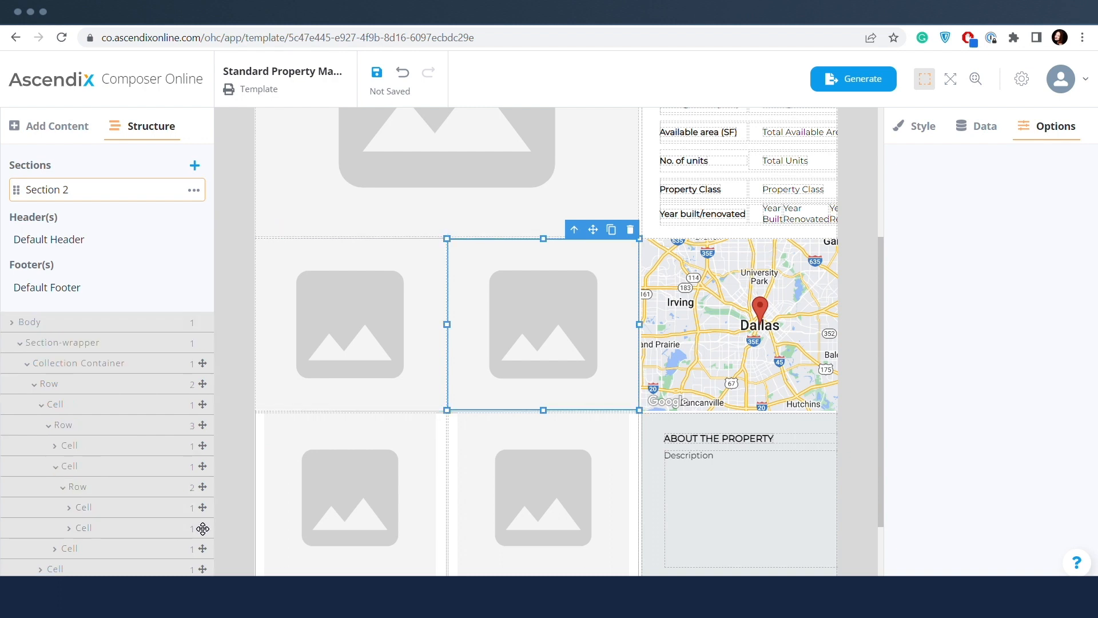
left_click_drag(203, 528, 196, 468)
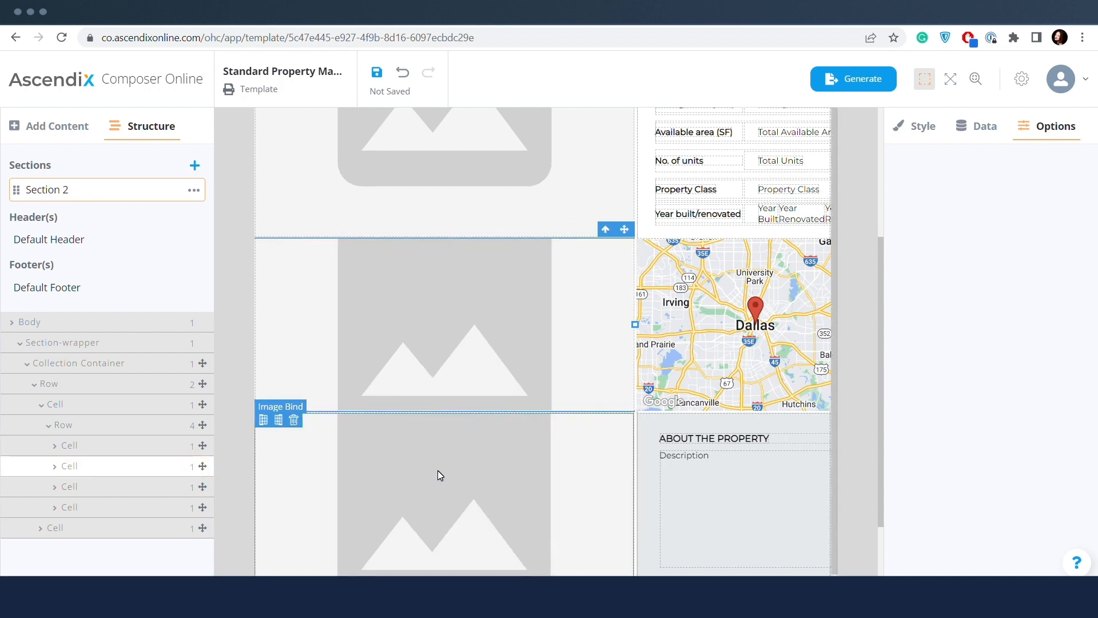
scroll(437, 470, "down", 2)
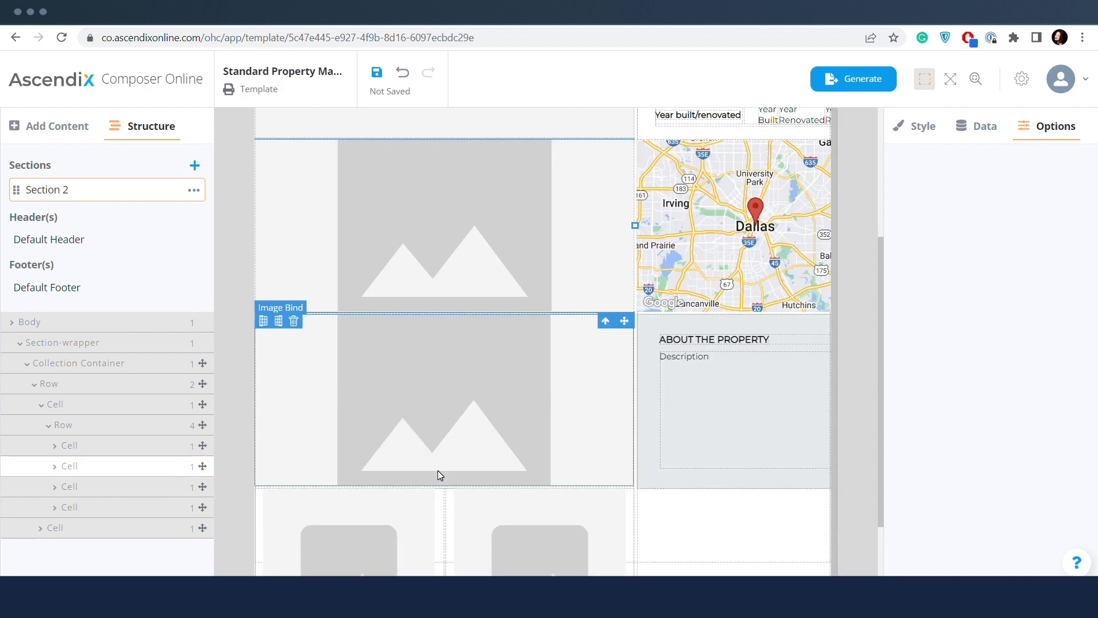
scroll(438, 470, "up", 2)
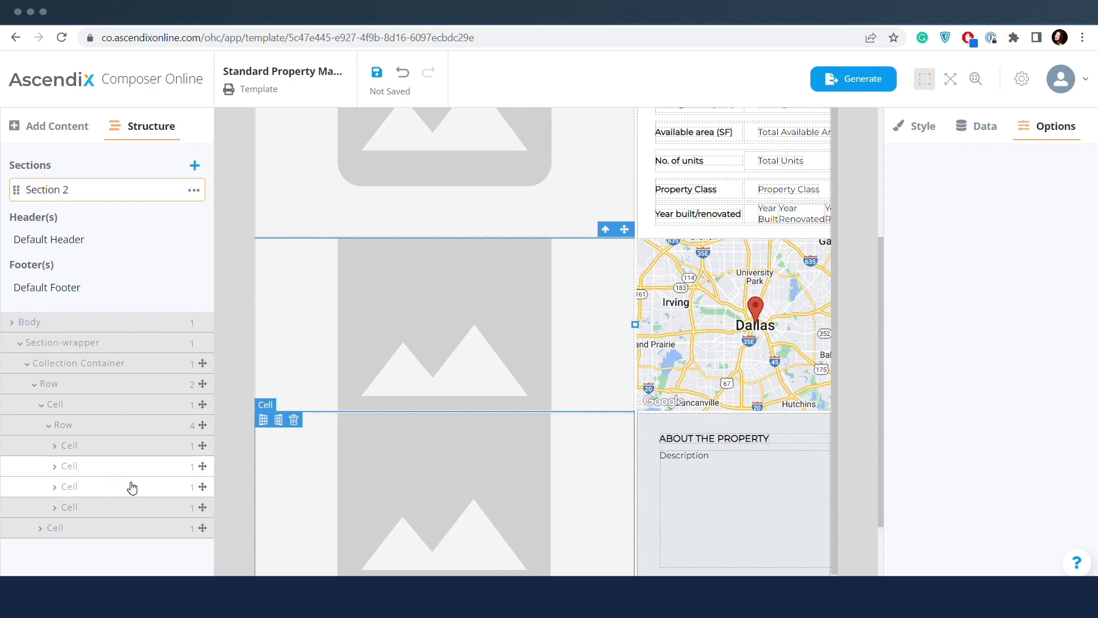
Move the Year Built text field into the No. of units value cell, below Total Units, and select that cell
left_click(712, 304)
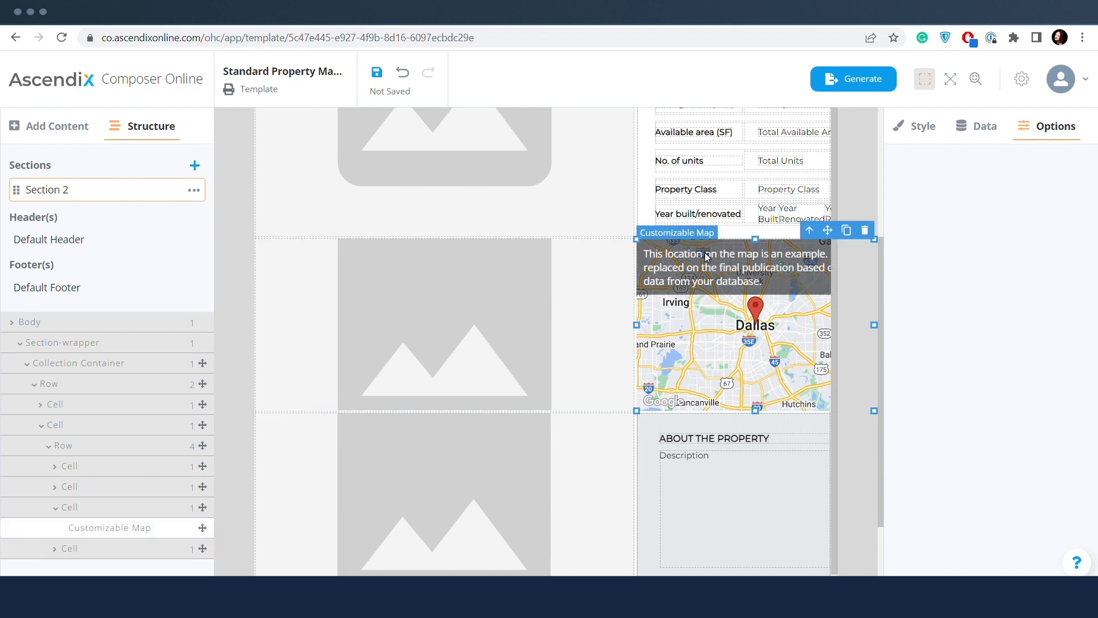
scroll(705, 252, "up", 1)
left_click(767, 292)
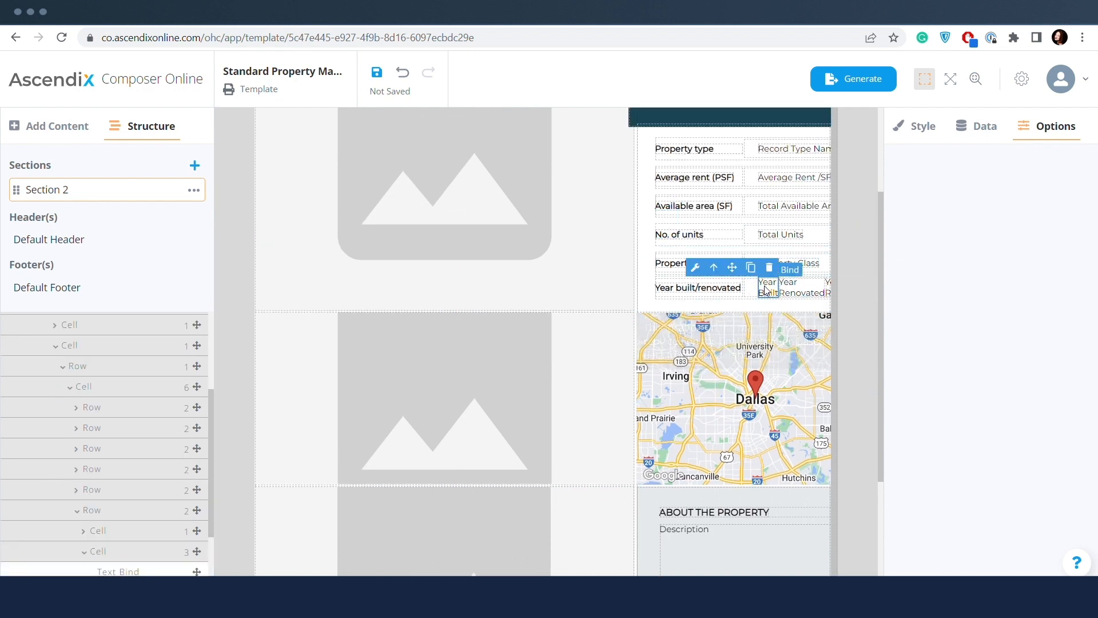
left_click_drag(741, 252, 799, 236)
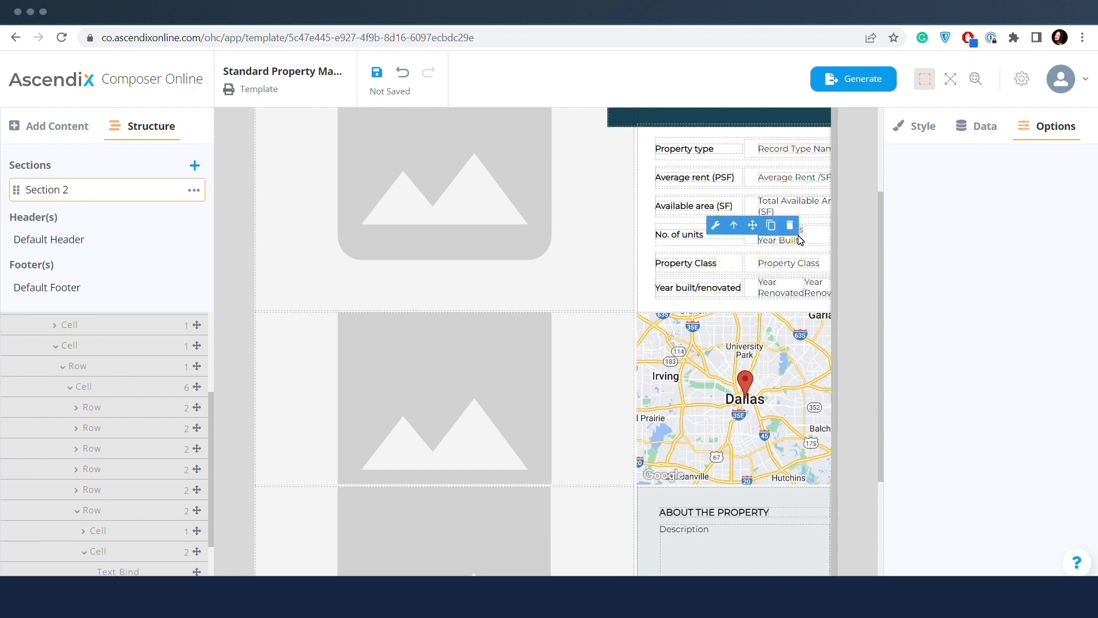
left_click(733, 256)
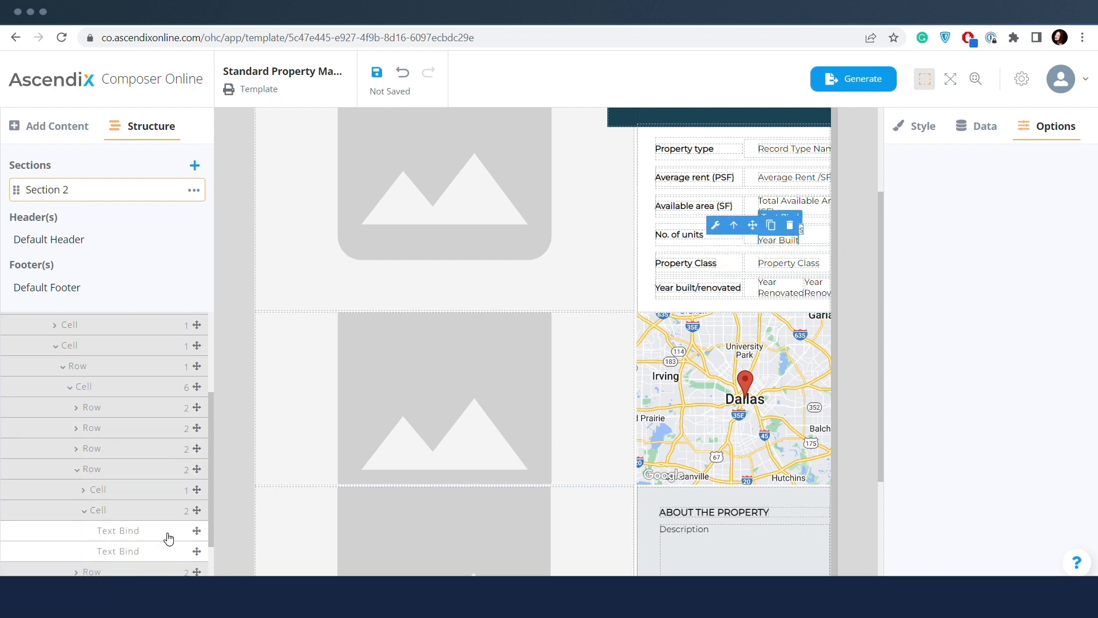
left_click(734, 226)
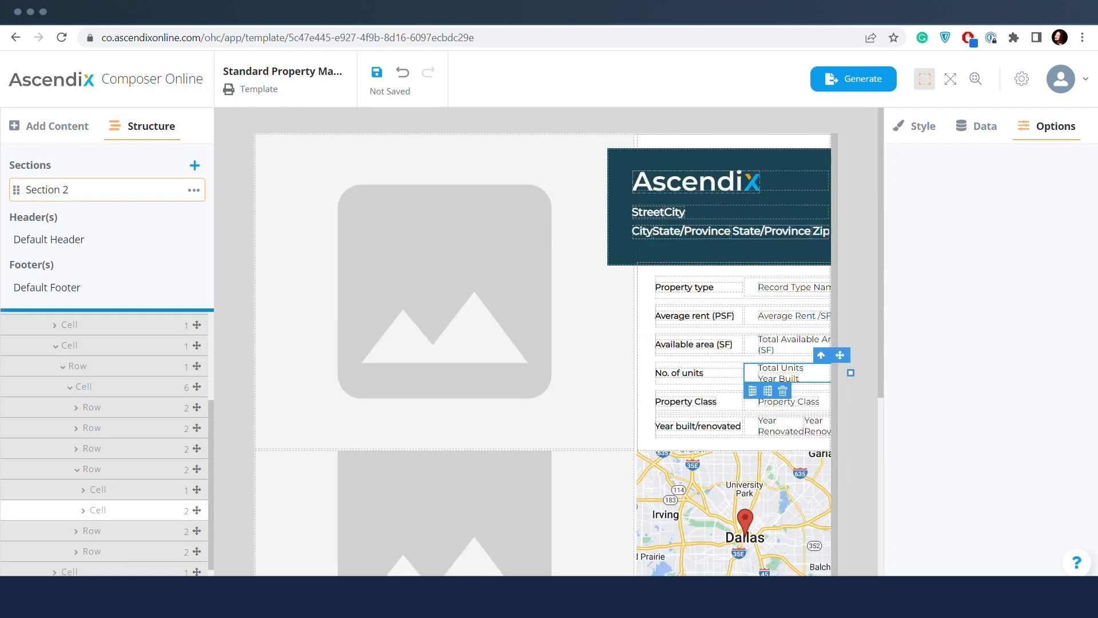
Adjust the height of the template's element tree area and widen the structure pane over the canvas
left_click_drag(125, 310, 136, 226)
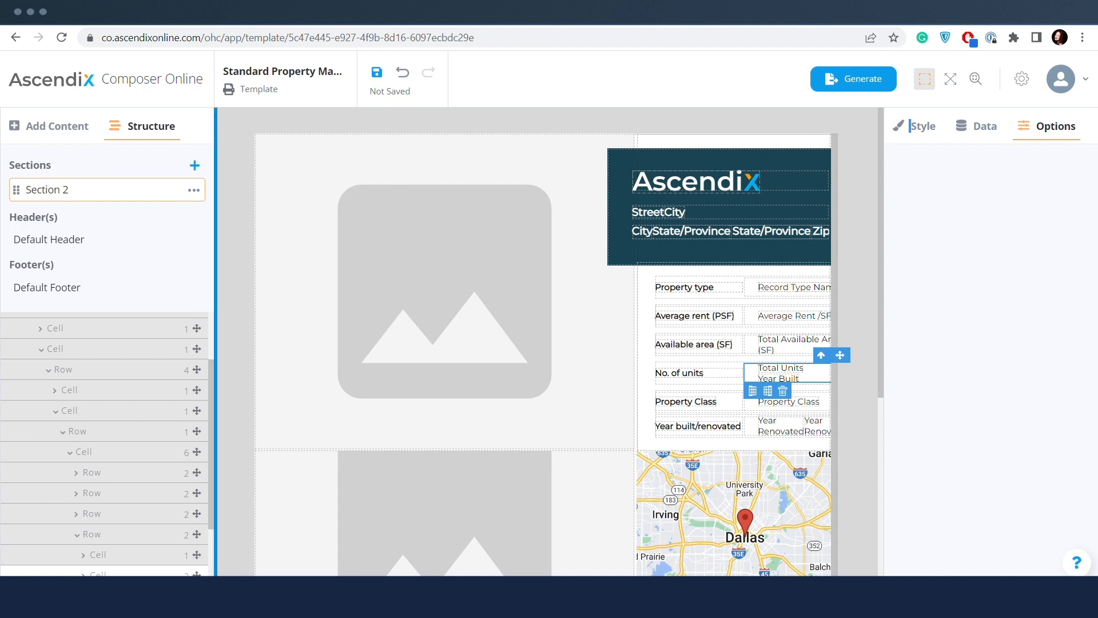
left_click_drag(217, 117, 755, 146)
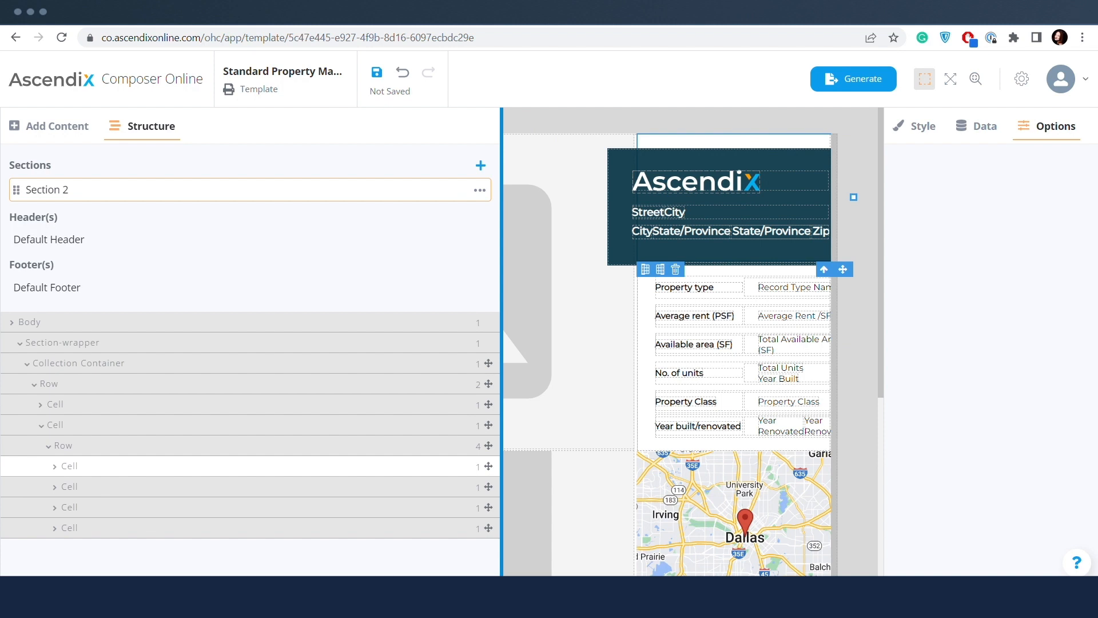
Narrow the structure pane to uncover the canvas and select the row holding the property details table, showing its style settings
left_click_drag(500, 116, 213, 123)
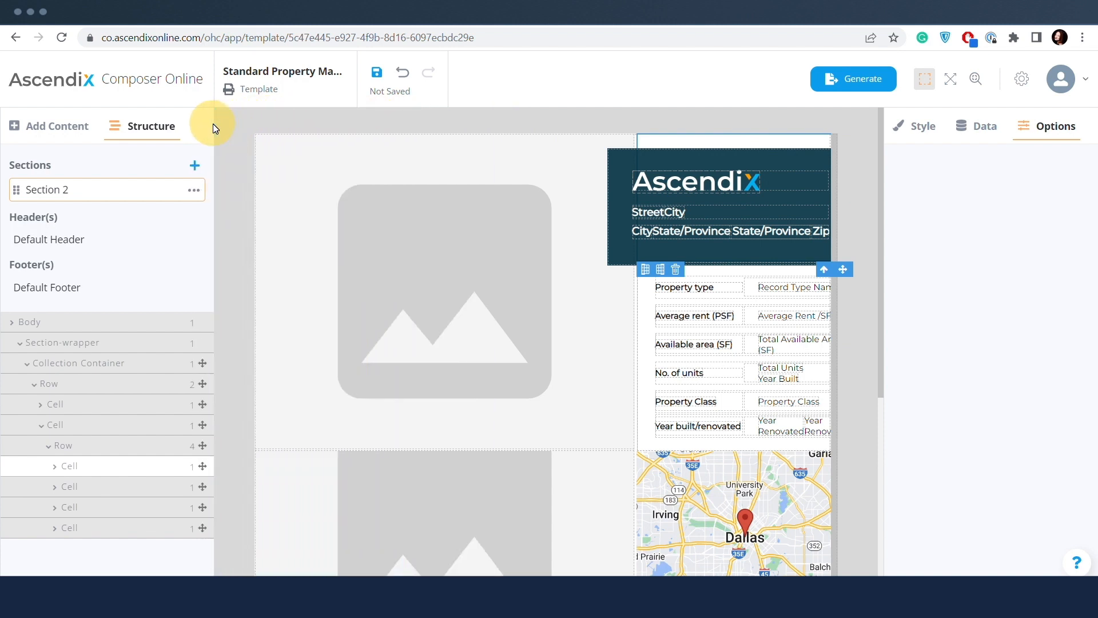
left_click(913, 130)
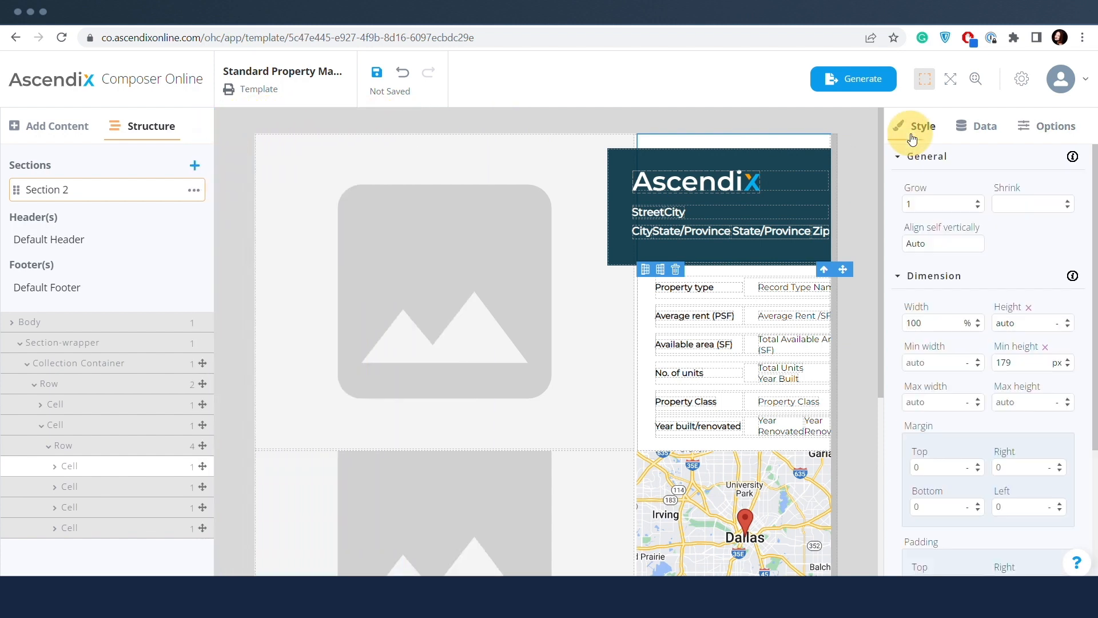
left_click(783, 271)
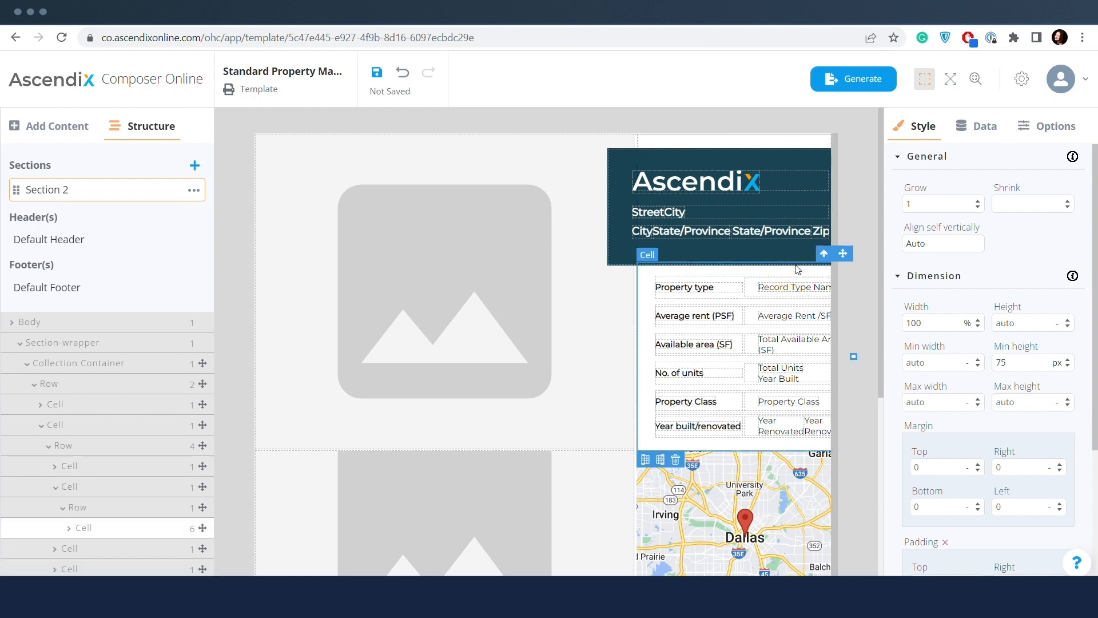
left_click(823, 253)
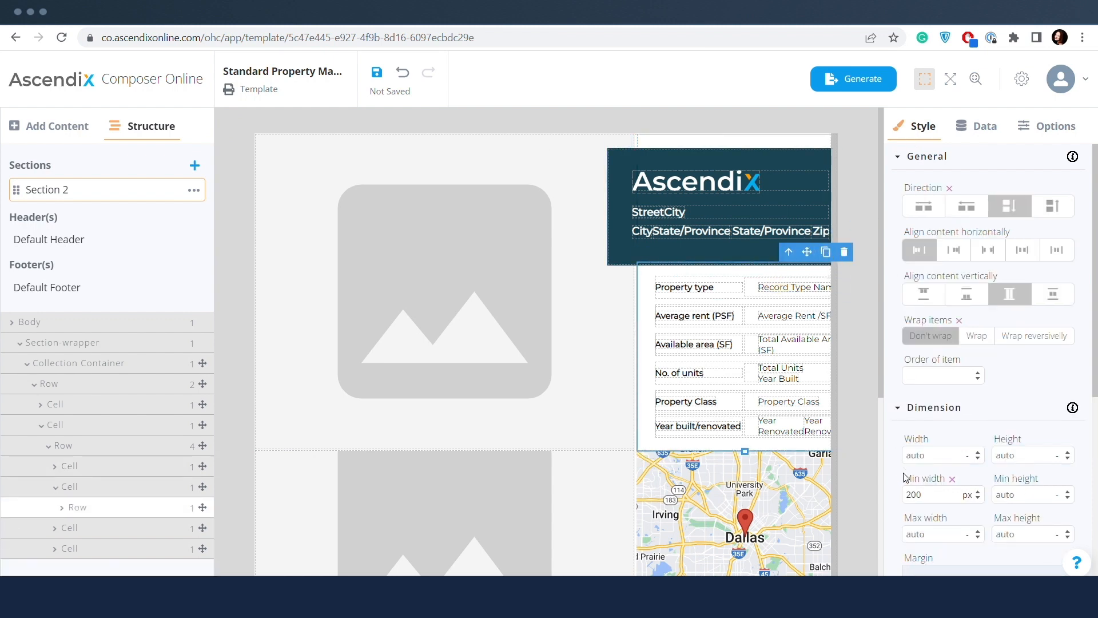
Examine the General style settings of the property details row, with its Dimension settings collapsed
left_click(929, 407)
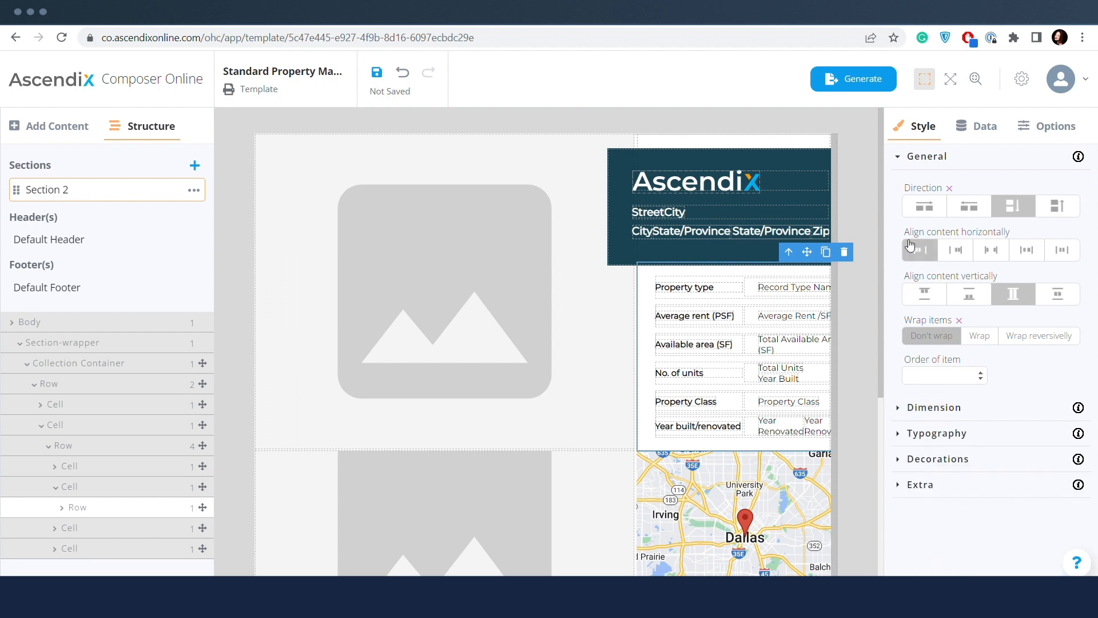
left_click(926, 157)
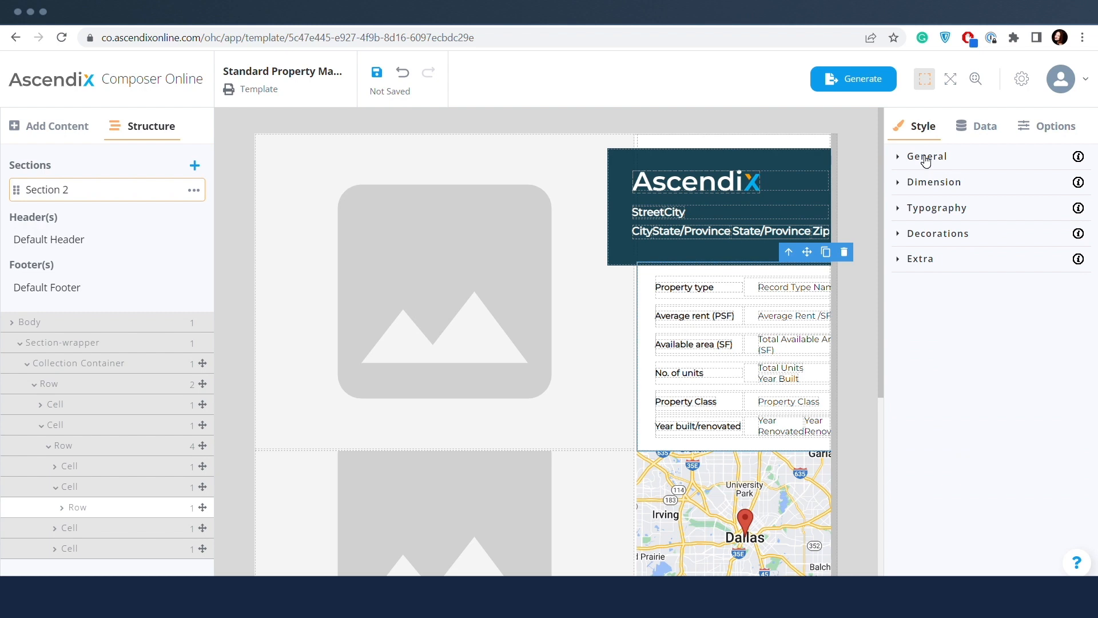
left_click(927, 158)
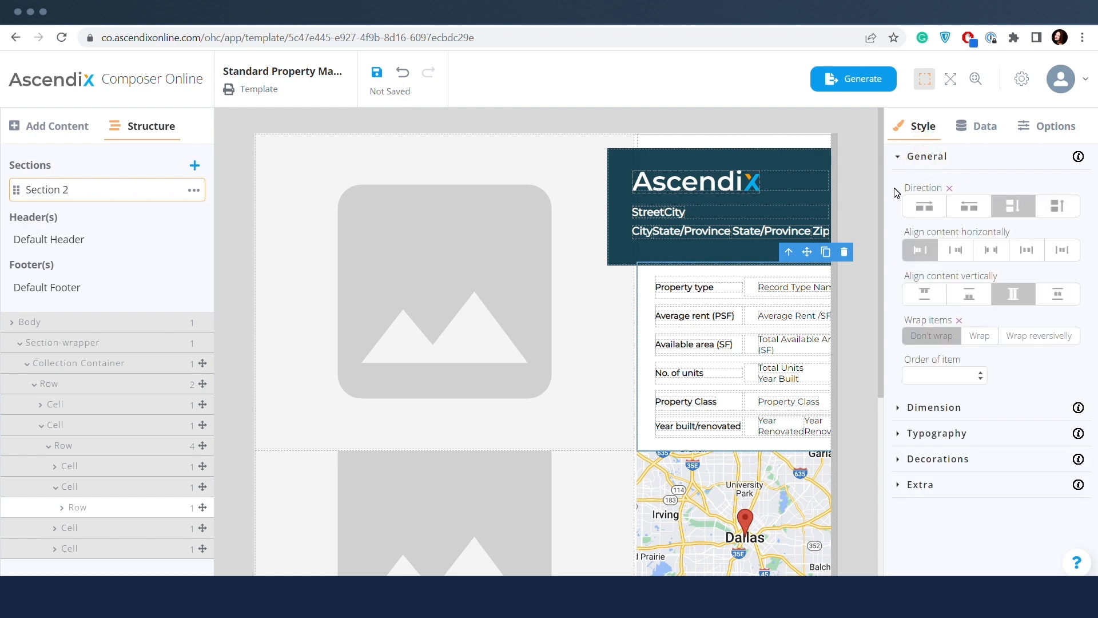
left_click(922, 158)
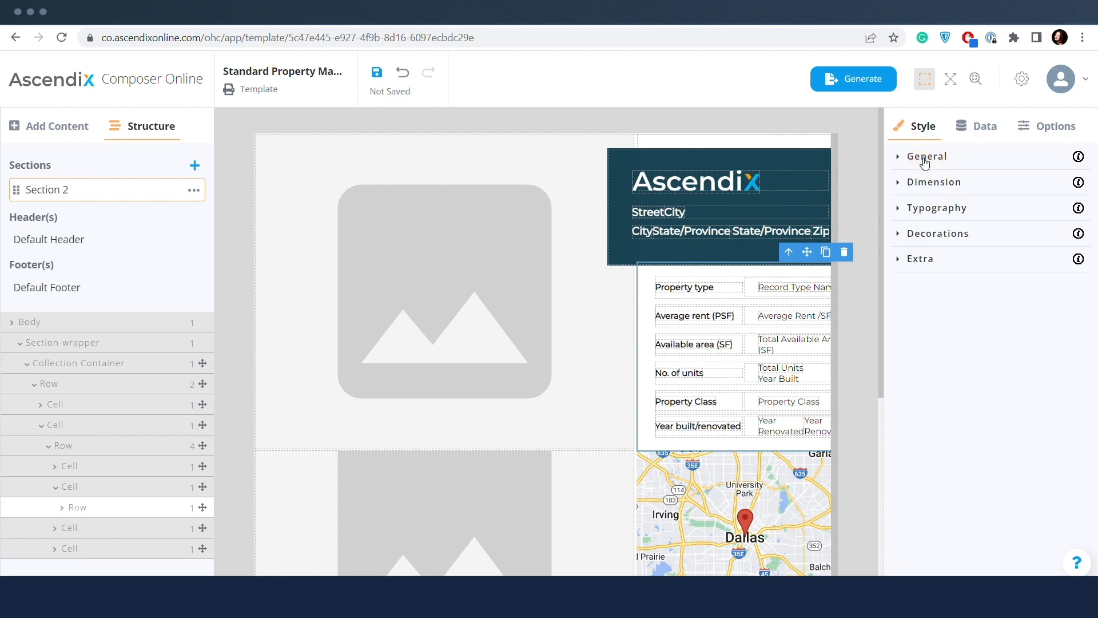
Examine the property details row's Dimension settings and its Typography settings, including the font choice
left_click(930, 184)
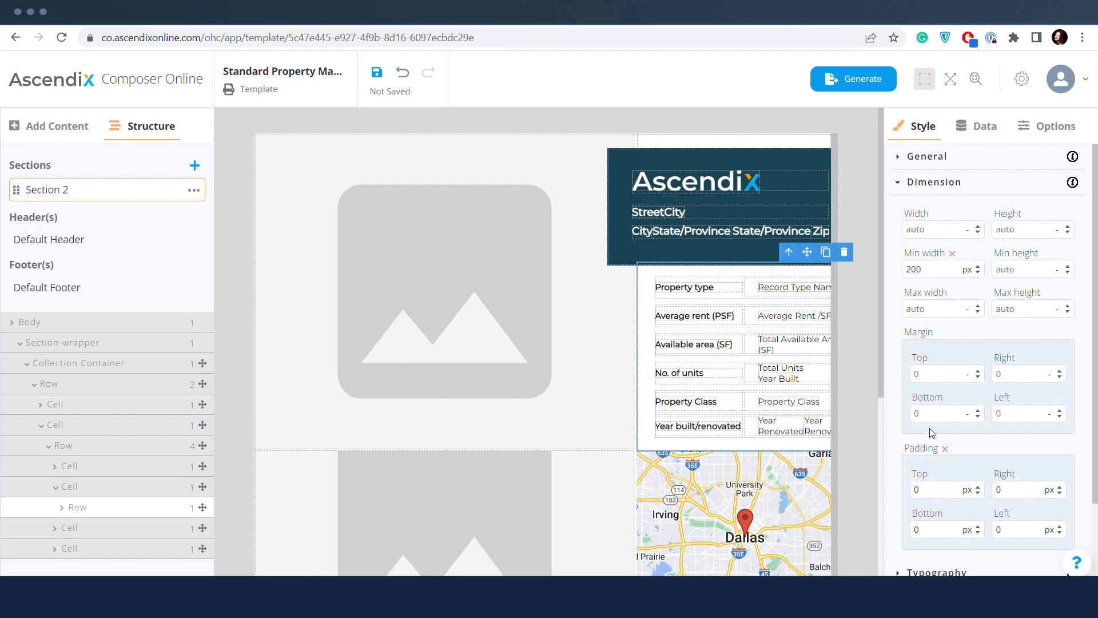
left_click(938, 182)
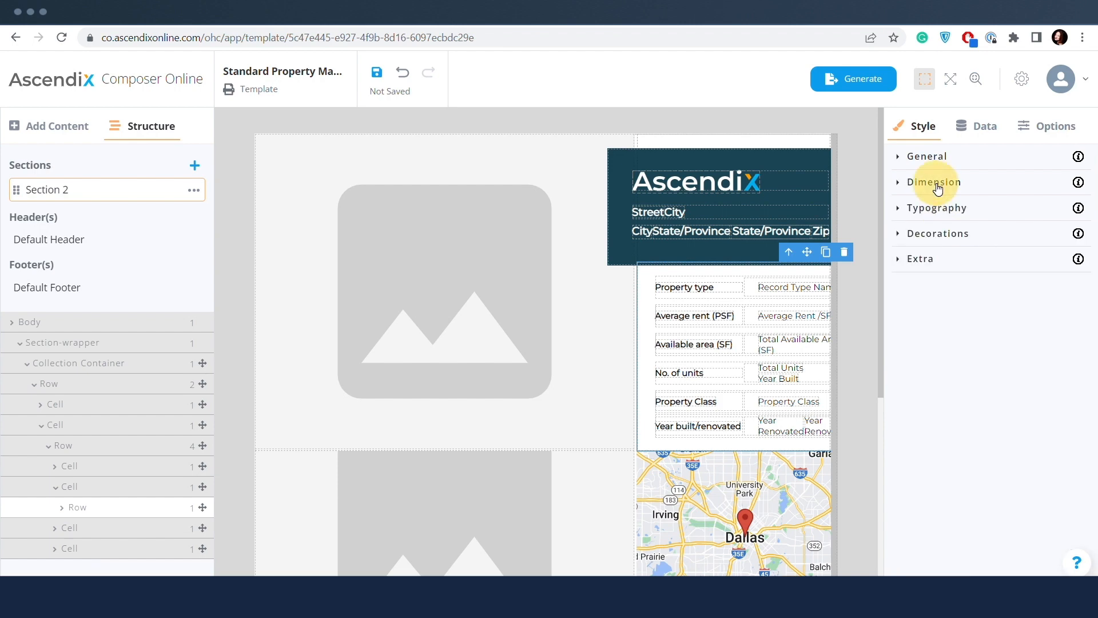
left_click(926, 213)
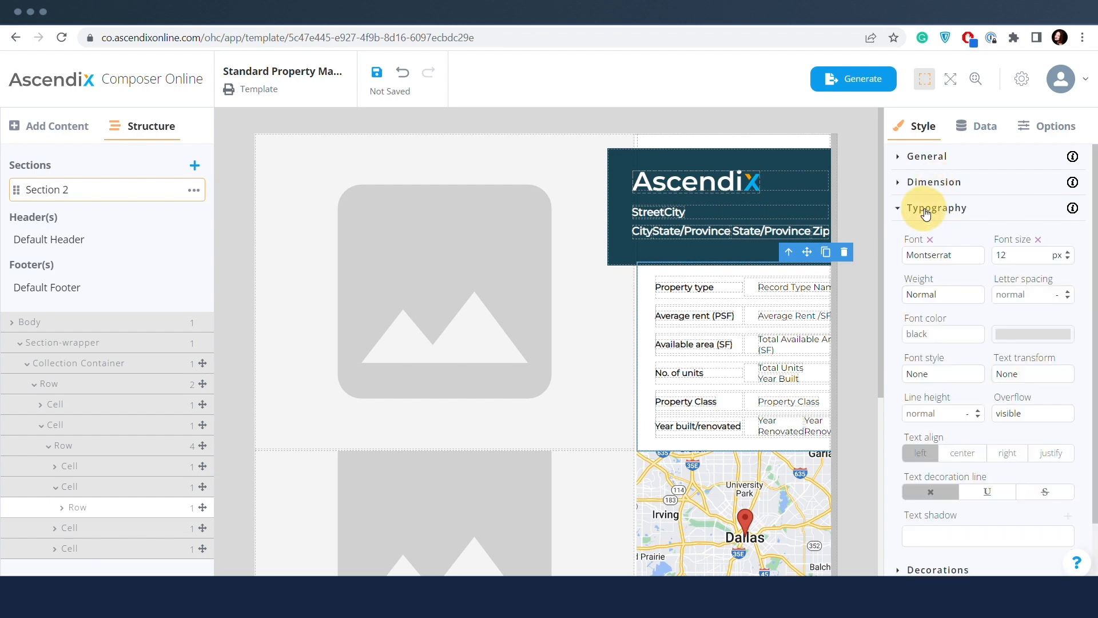
left_click(945, 256)
left_click(945, 257)
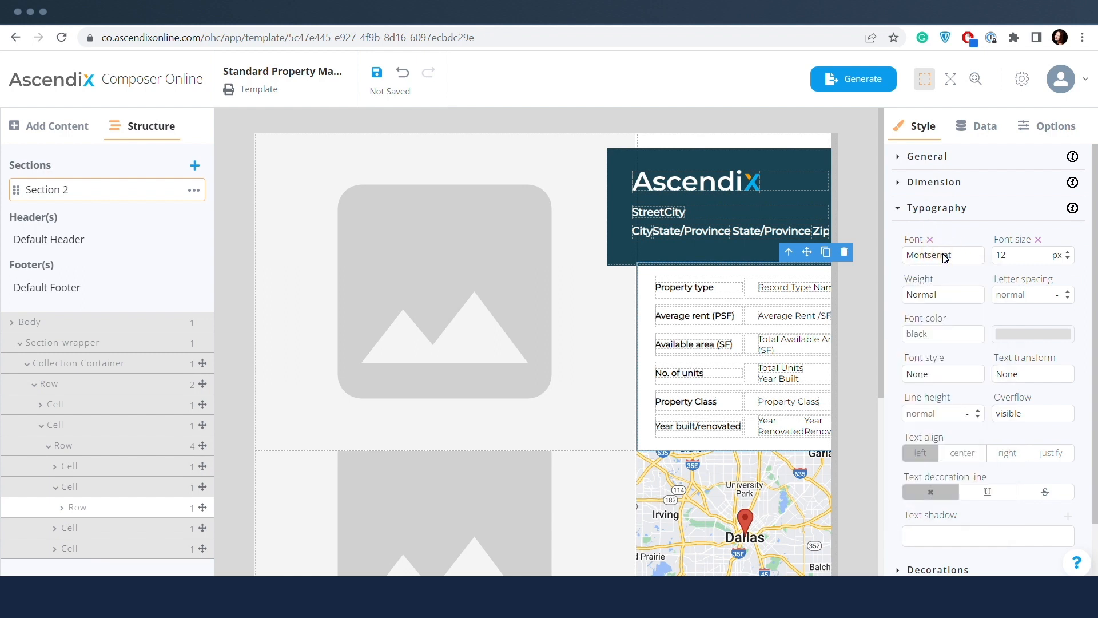
left_click(932, 209)
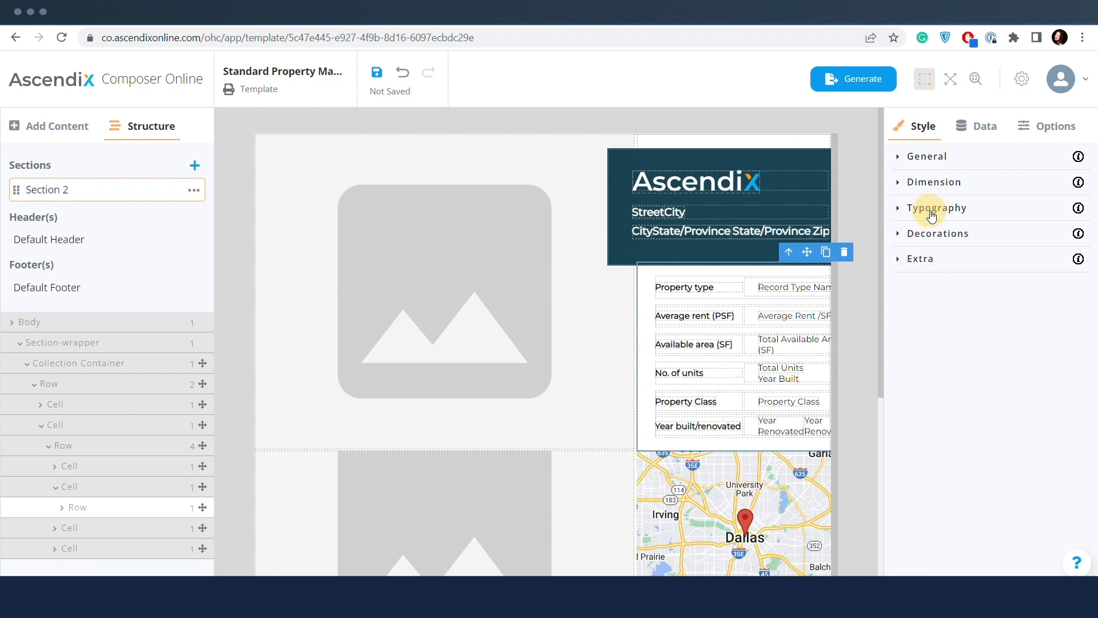
Add a background entry to the property details row's Decorations and review its Extra style settings
left_click(934, 244)
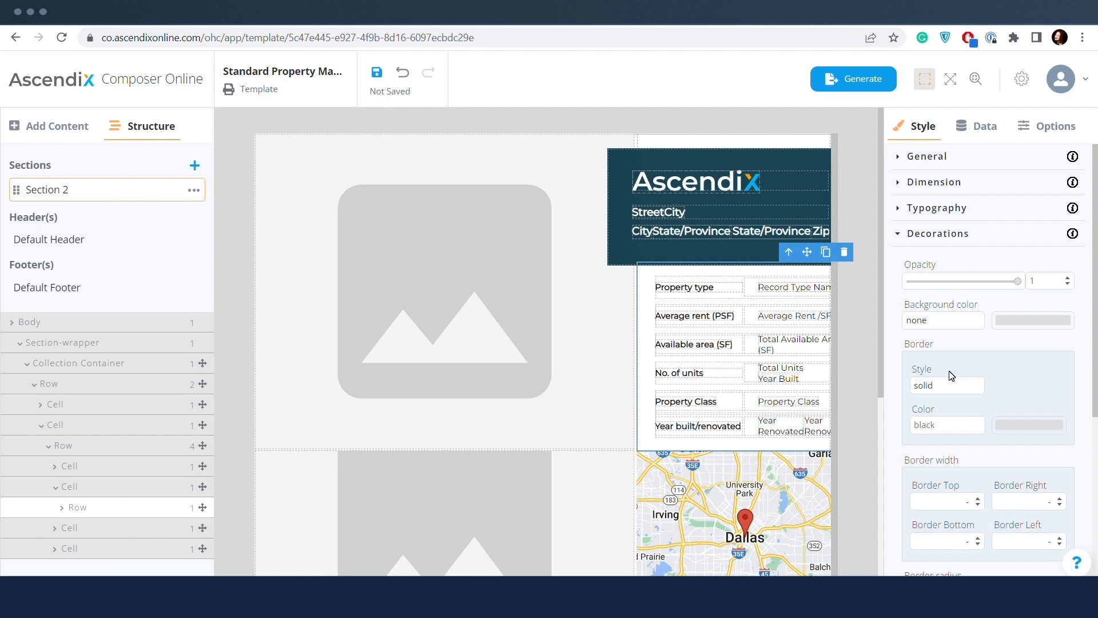
scroll(952, 375, "down", 4)
scroll(951, 374, "down", 1)
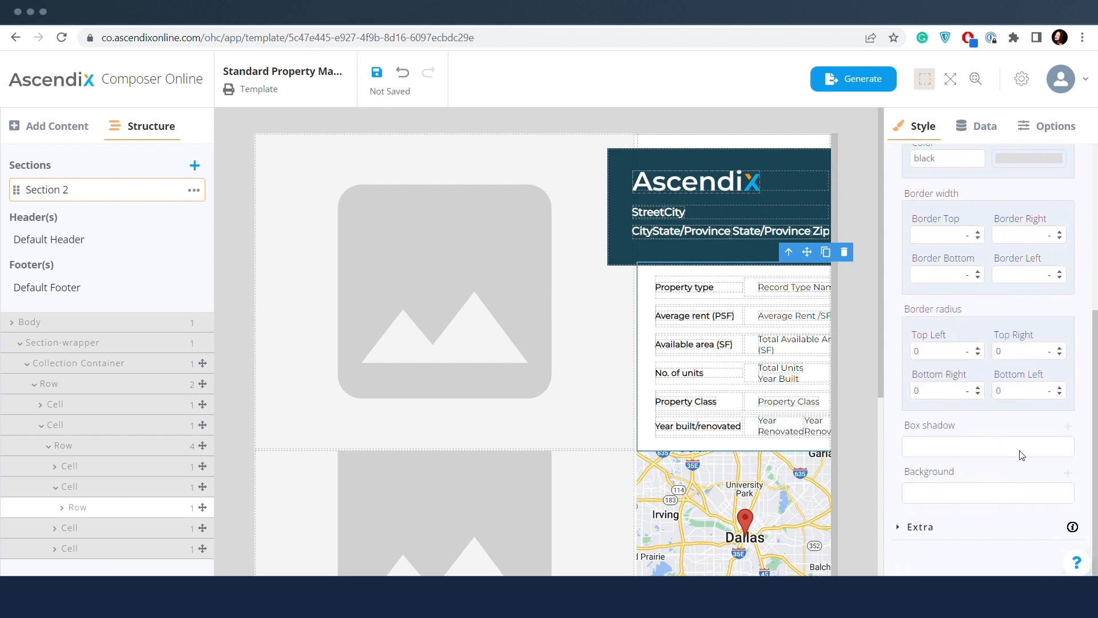
left_click(1068, 473)
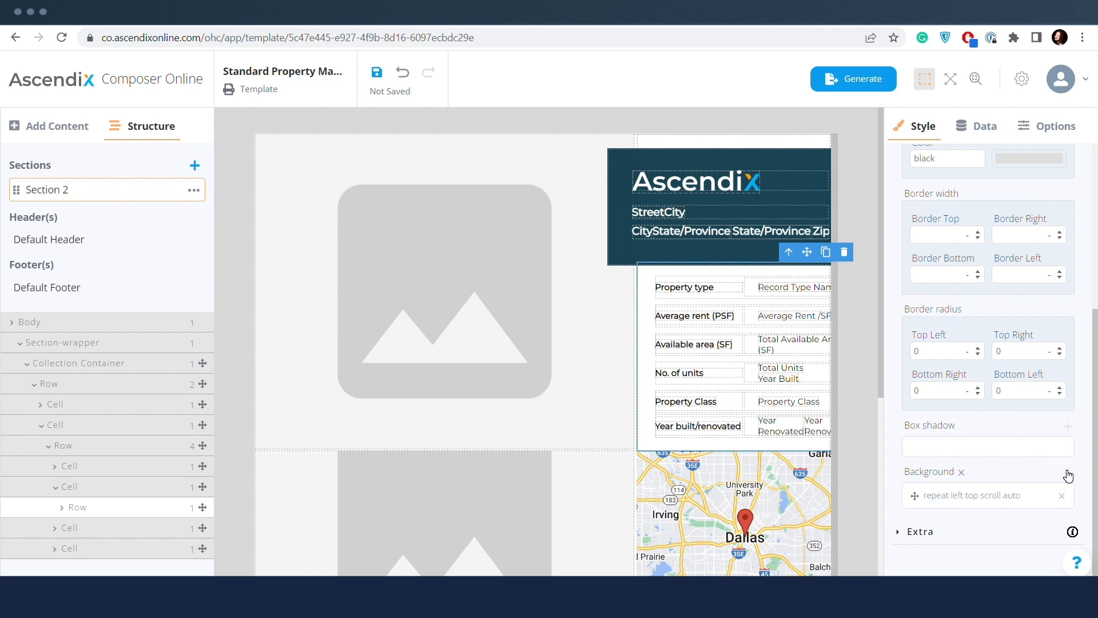
scroll(963, 357, "up", 5)
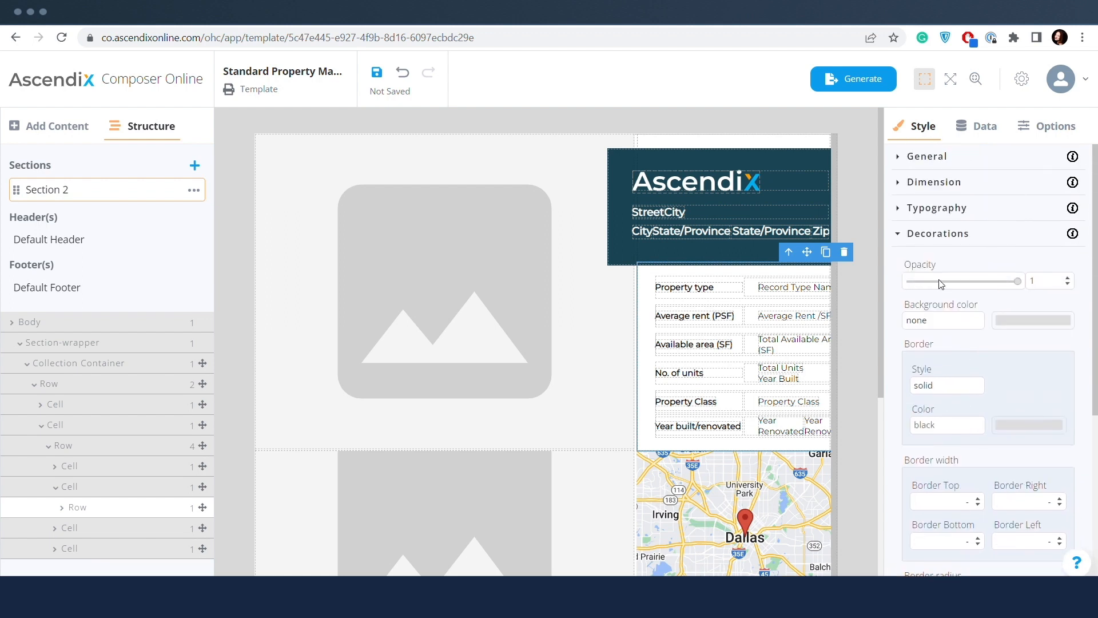
left_click(936, 236)
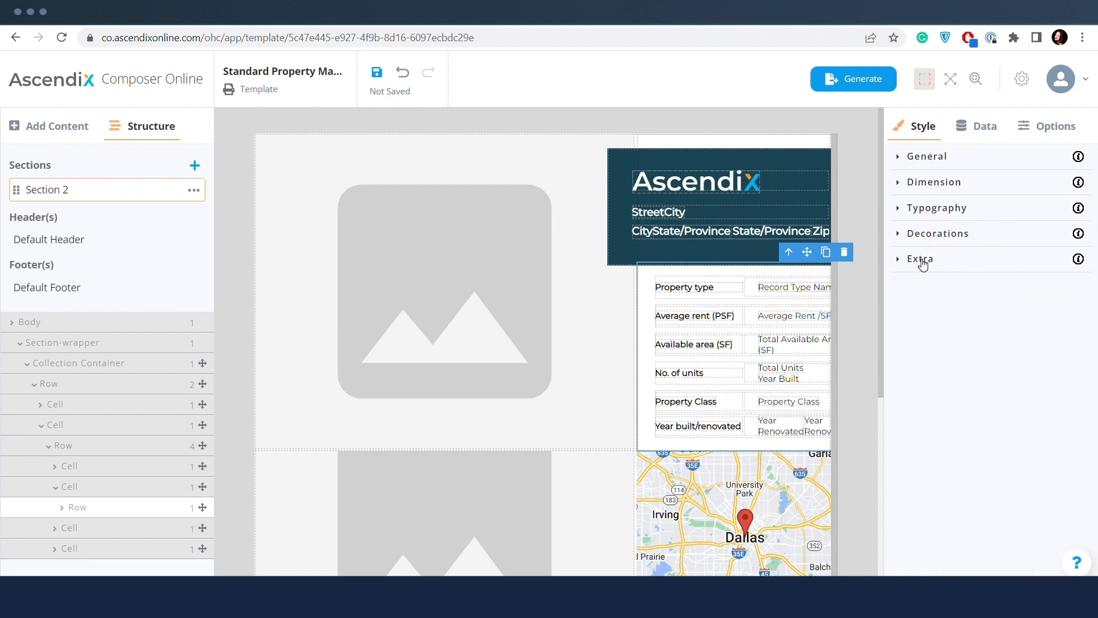
left_click(922, 262)
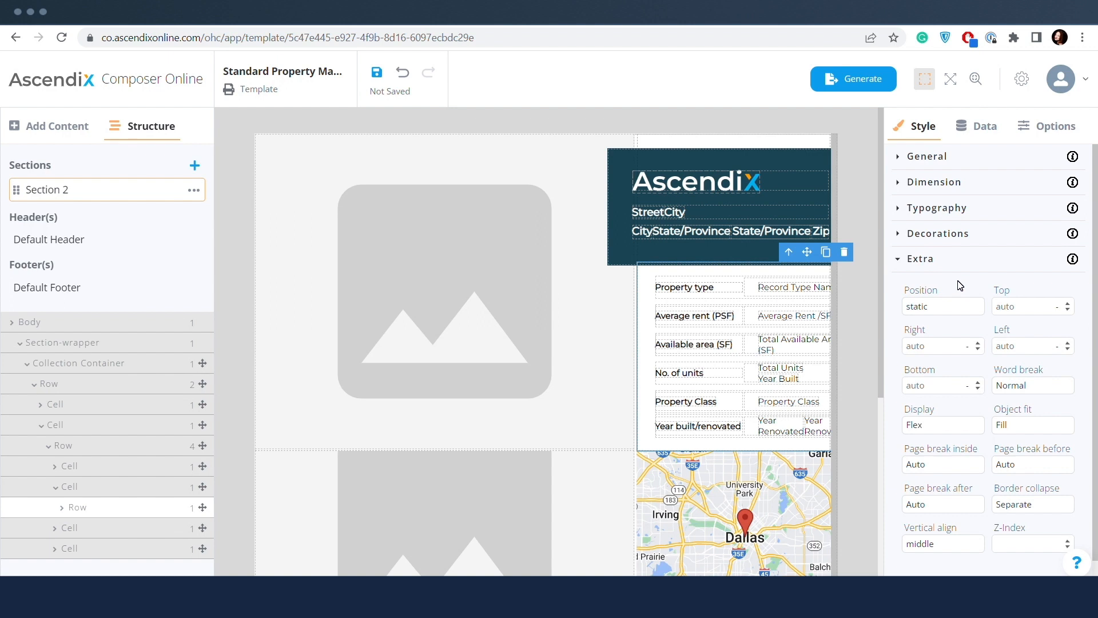
left_click(918, 260)
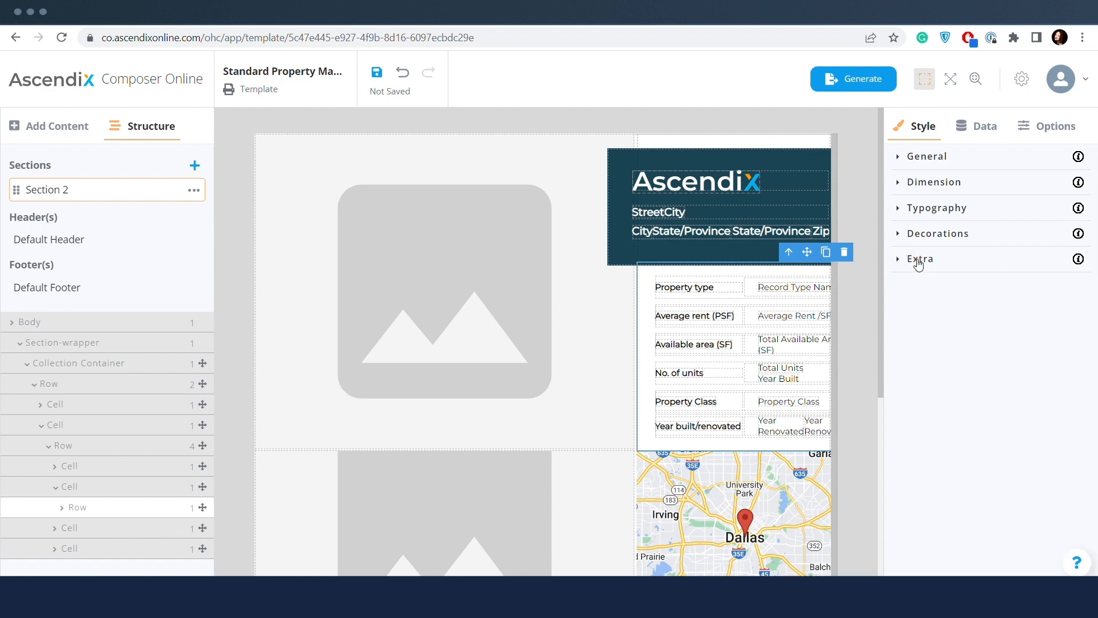
Review the data binding of the Average Rent /SF text field and the list of fields available for it
left_click(792, 316)
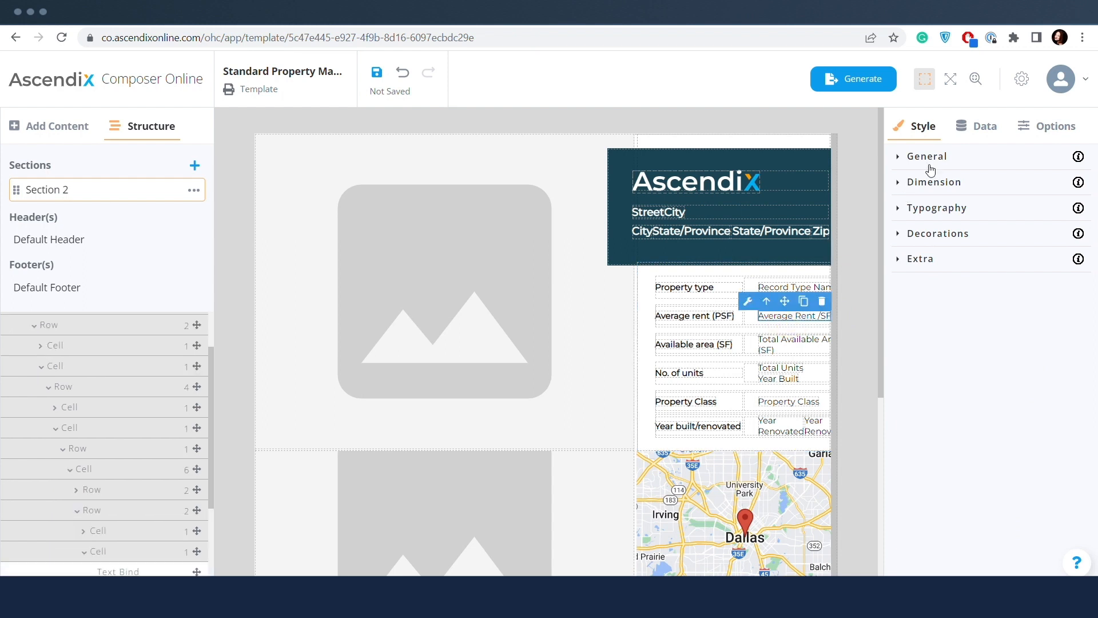
left_click(972, 130)
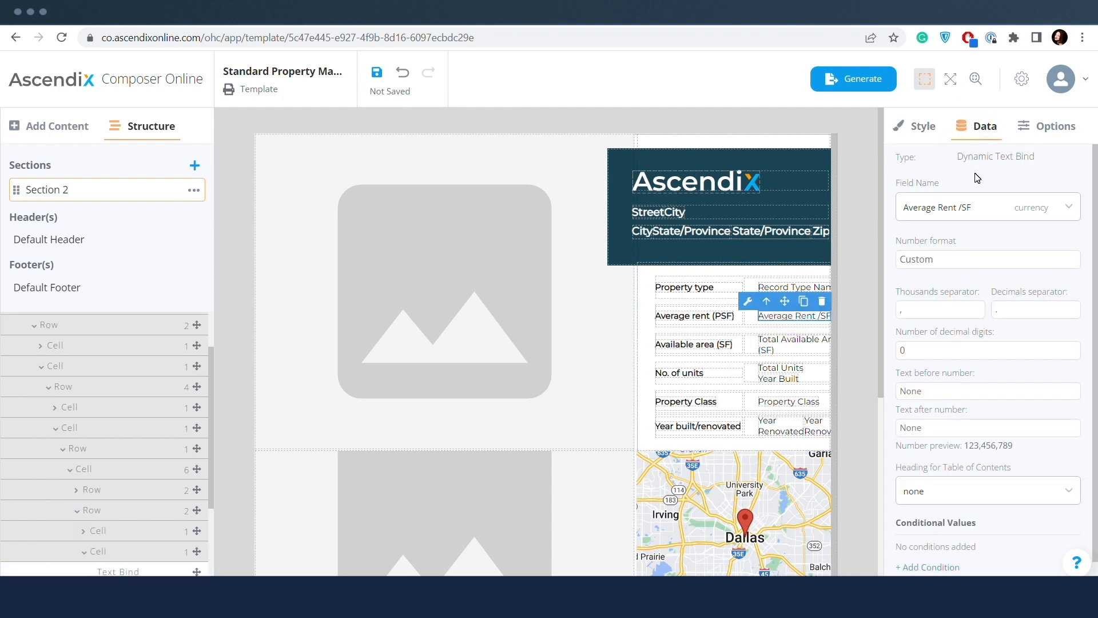
left_click(973, 208)
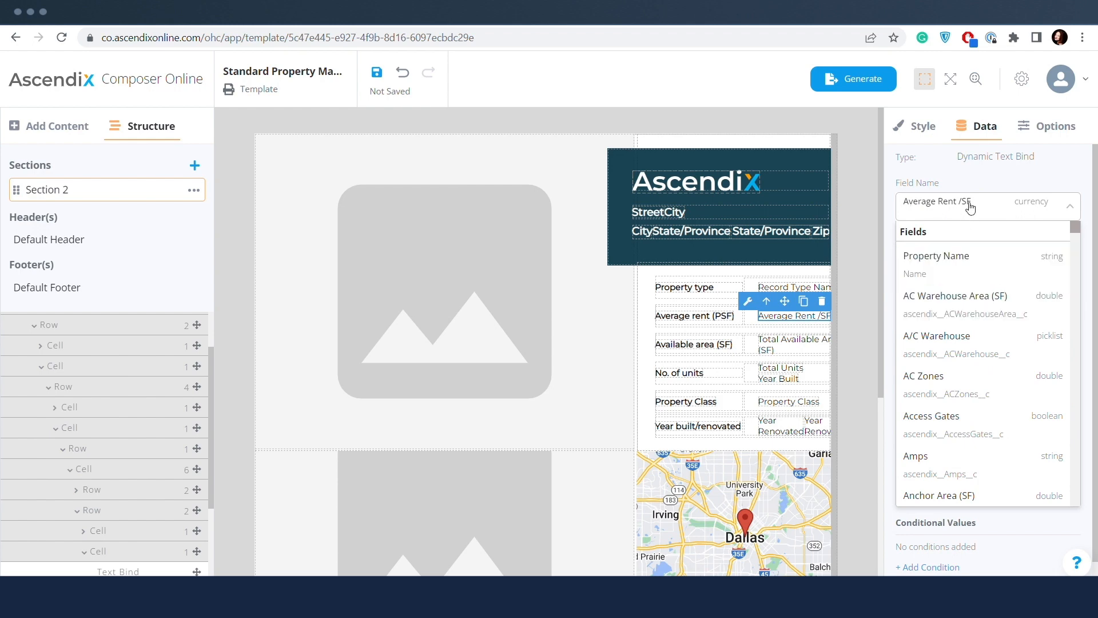
left_click(980, 167)
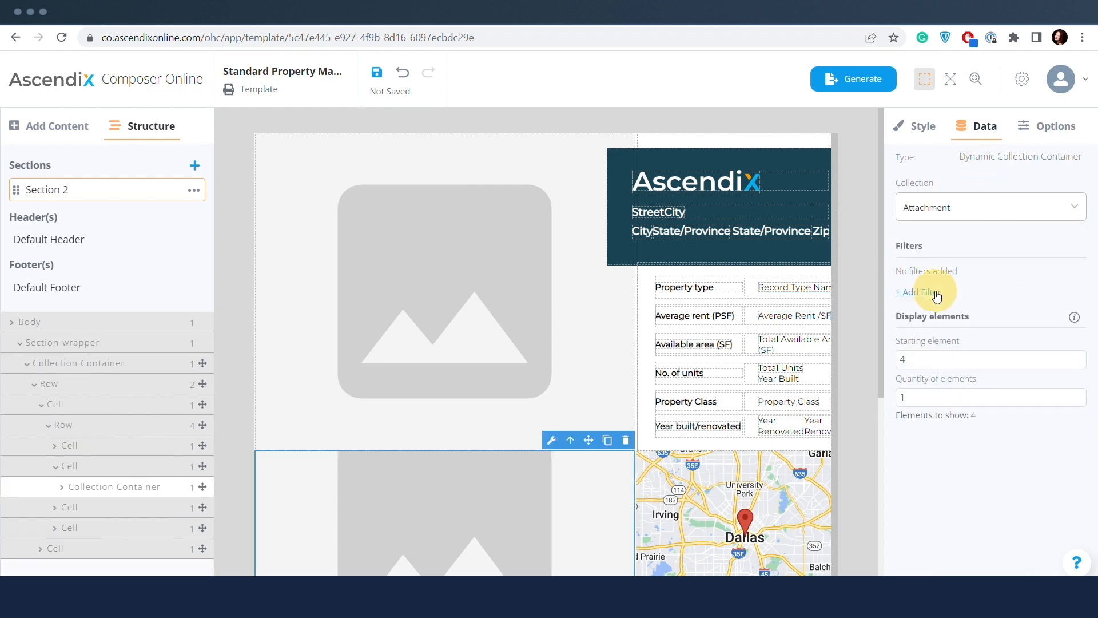
Draft a filter on the Attachment collection where File Name contains jpg, and close the filter editor without saving
left_click(934, 293)
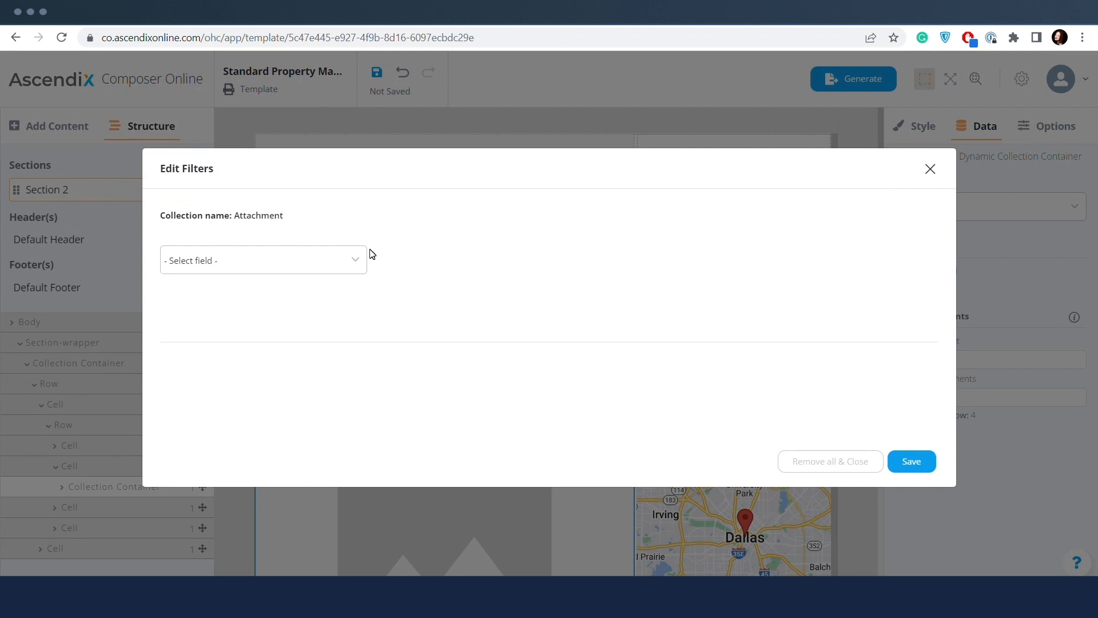
left_click(349, 259)
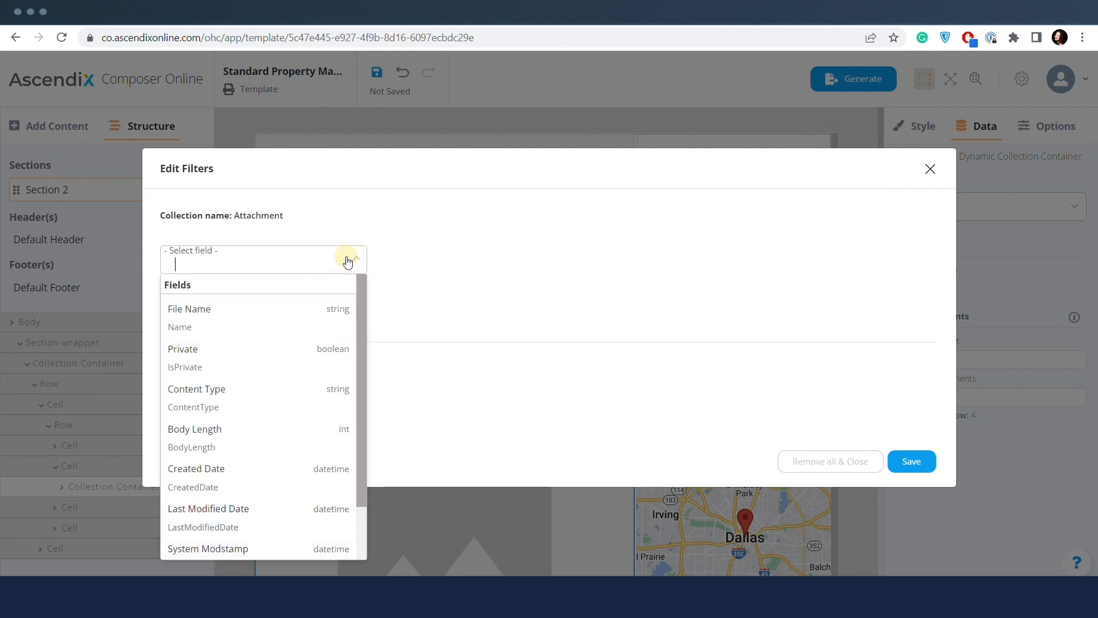
left_click(306, 335)
left_click(527, 292)
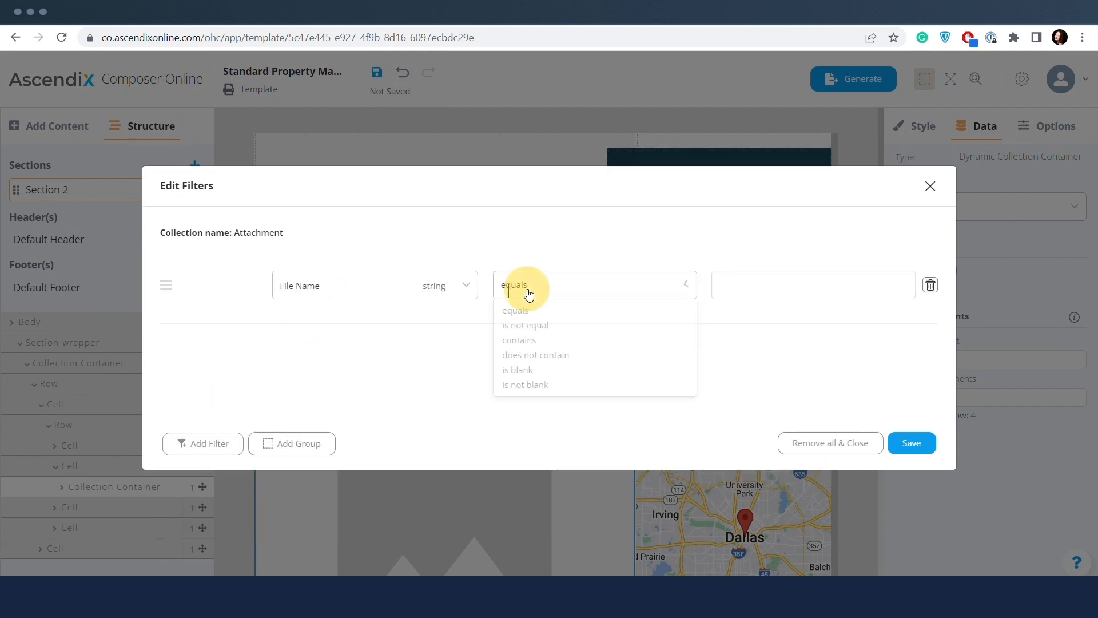
left_click(536, 340)
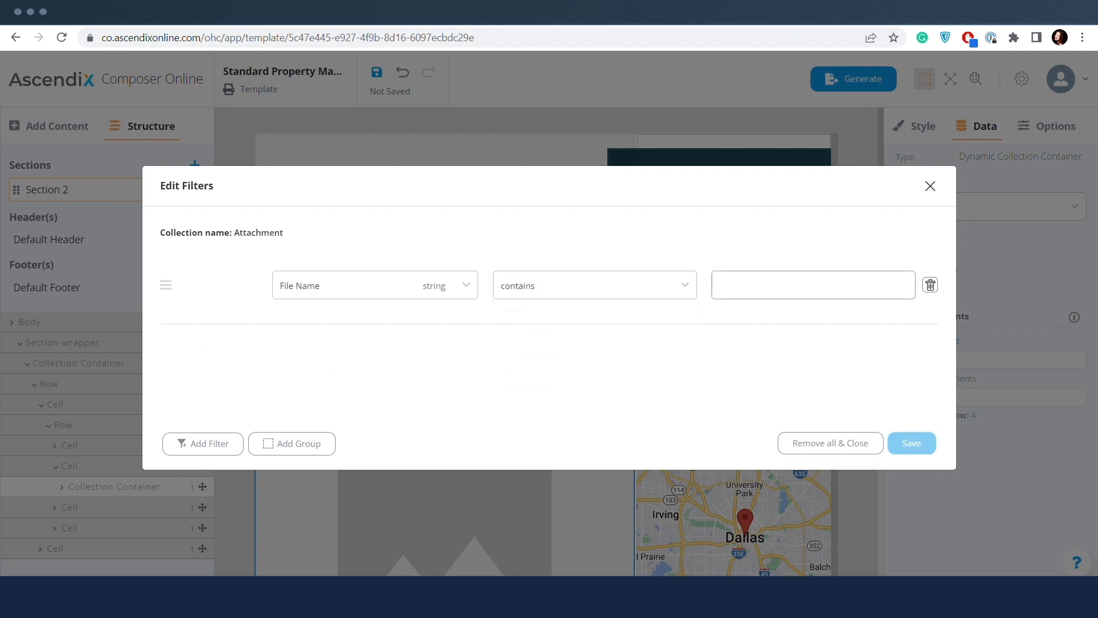
left_click(730, 287)
type("jpg")
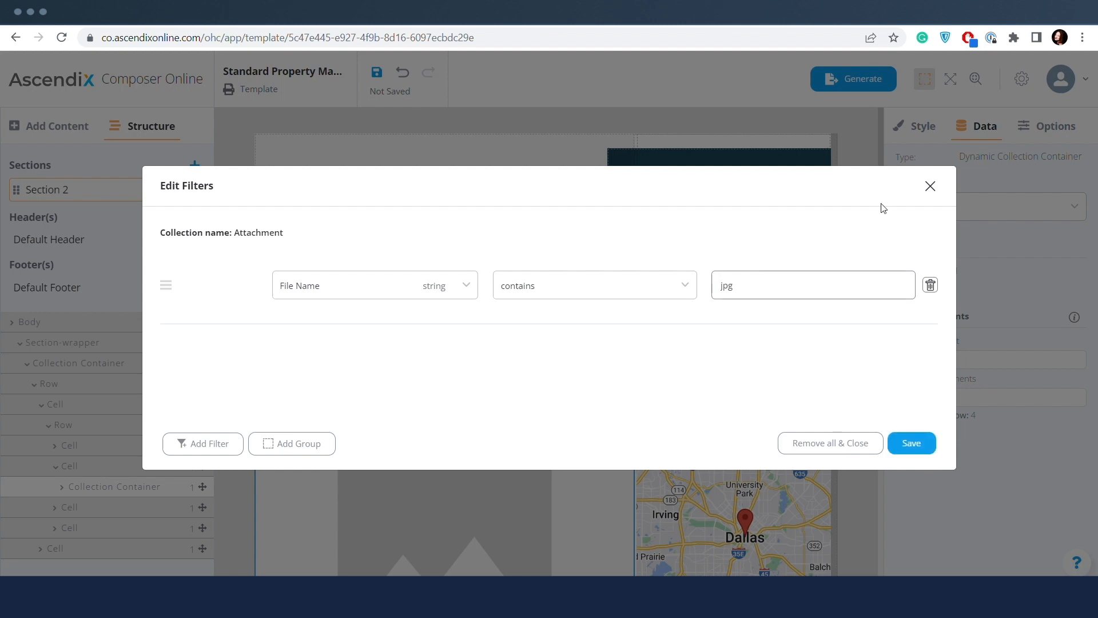
left_click(929, 188)
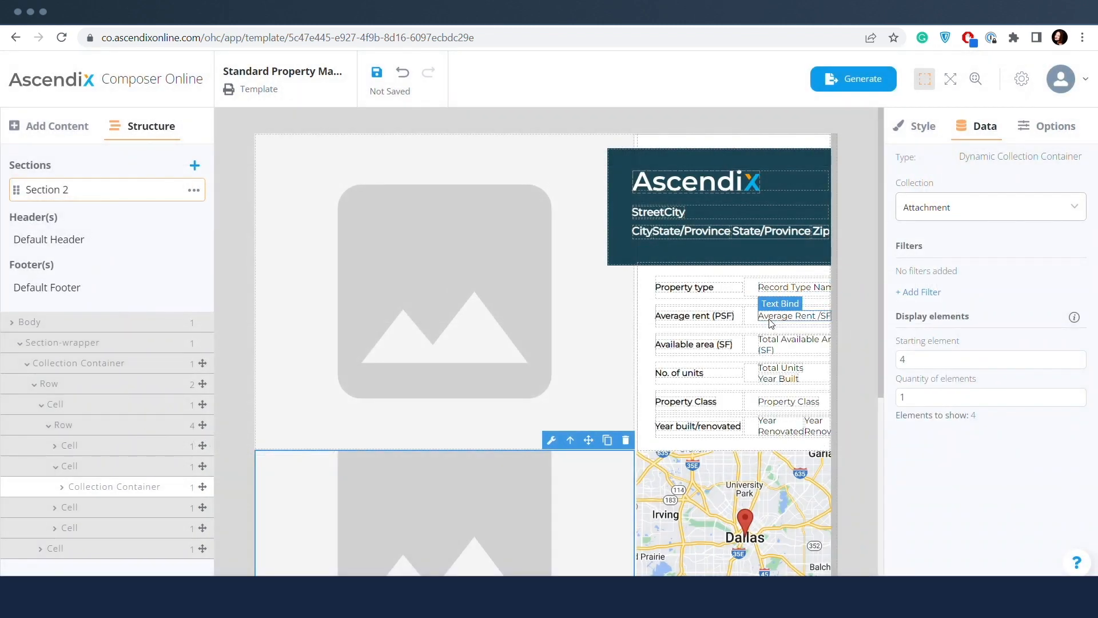
Draft a conditional value for the Average Rent /SF field equal to 1000, and close the conditions editor without saving
left_click(772, 324)
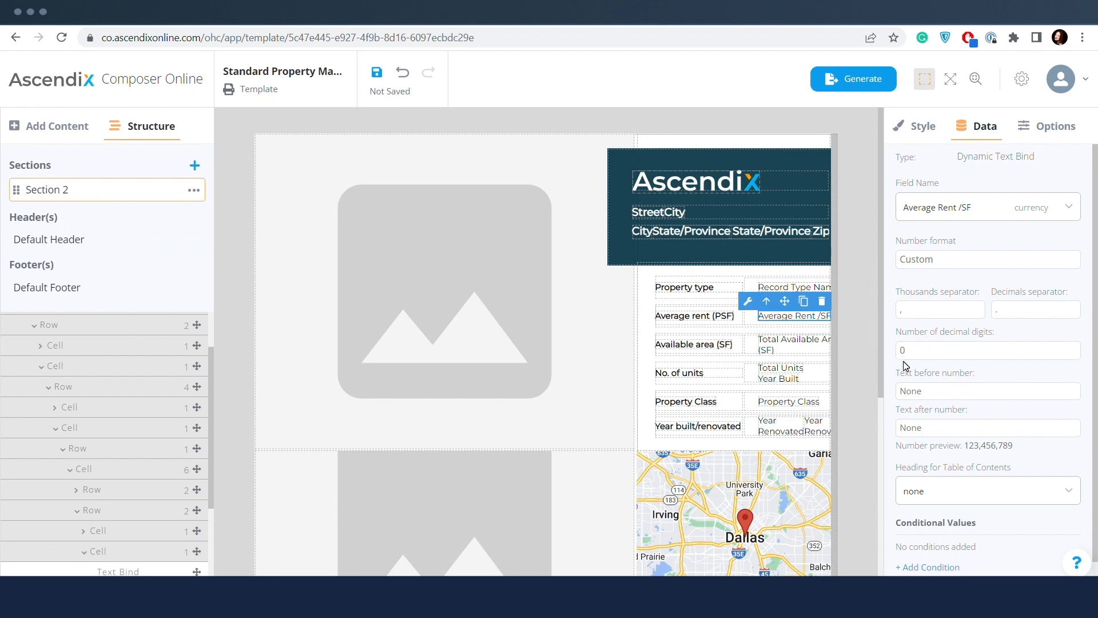
scroll(906, 366, "down", 1)
left_click(929, 544)
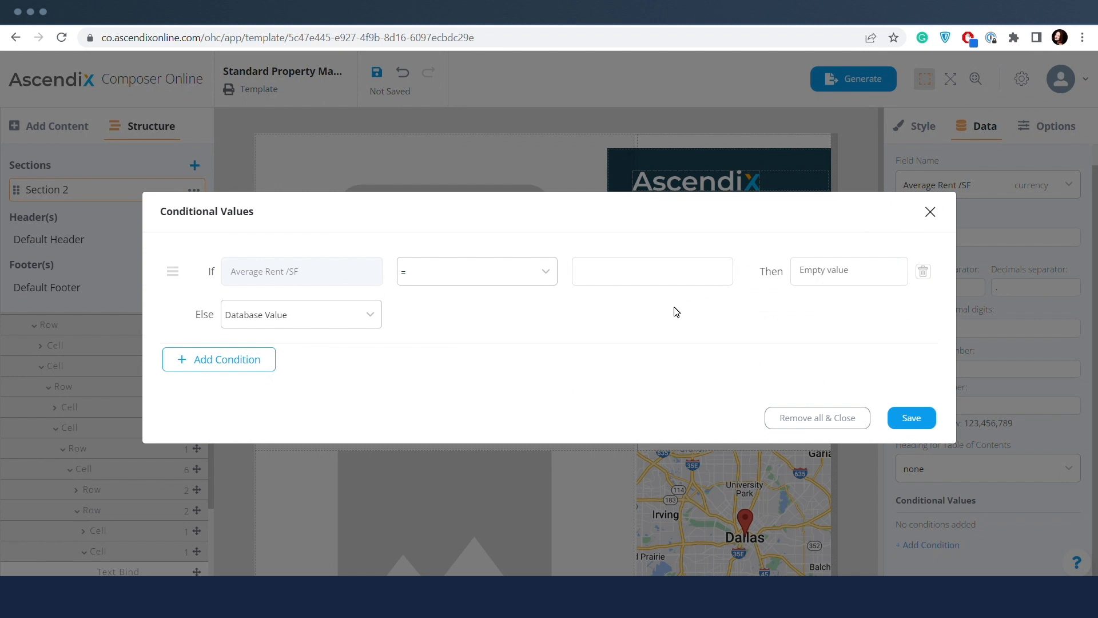
left_click(643, 284)
type("1000")
left_click(620, 319)
left_click(931, 213)
Close the conditional values editor without saving and retitle Section 2 as Section 21234 in its section options
left_click(854, 231)
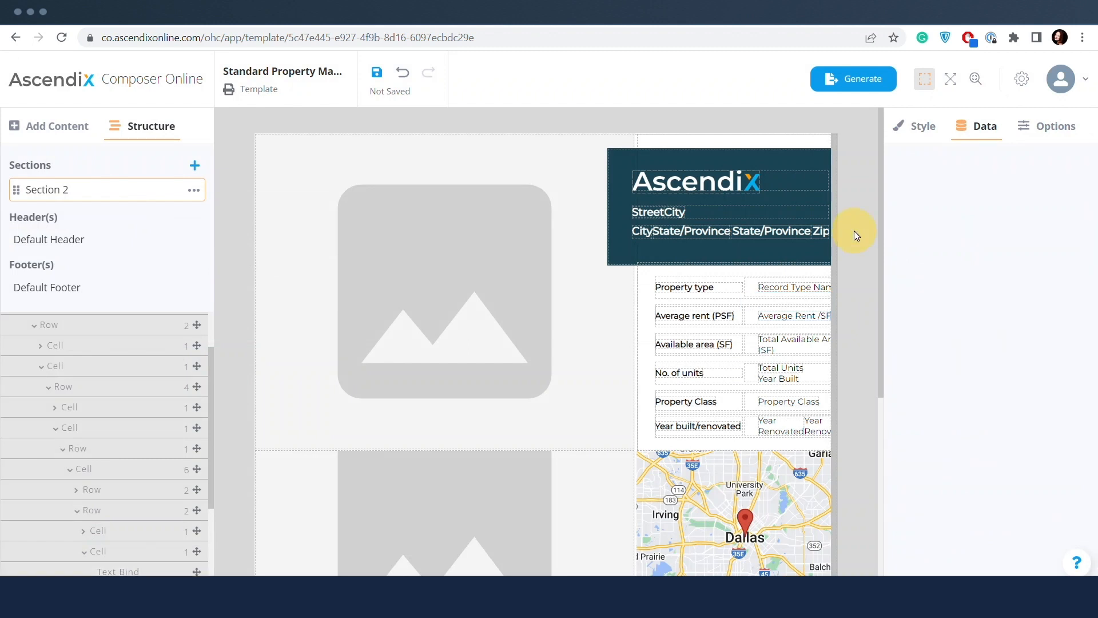
left_click(1045, 127)
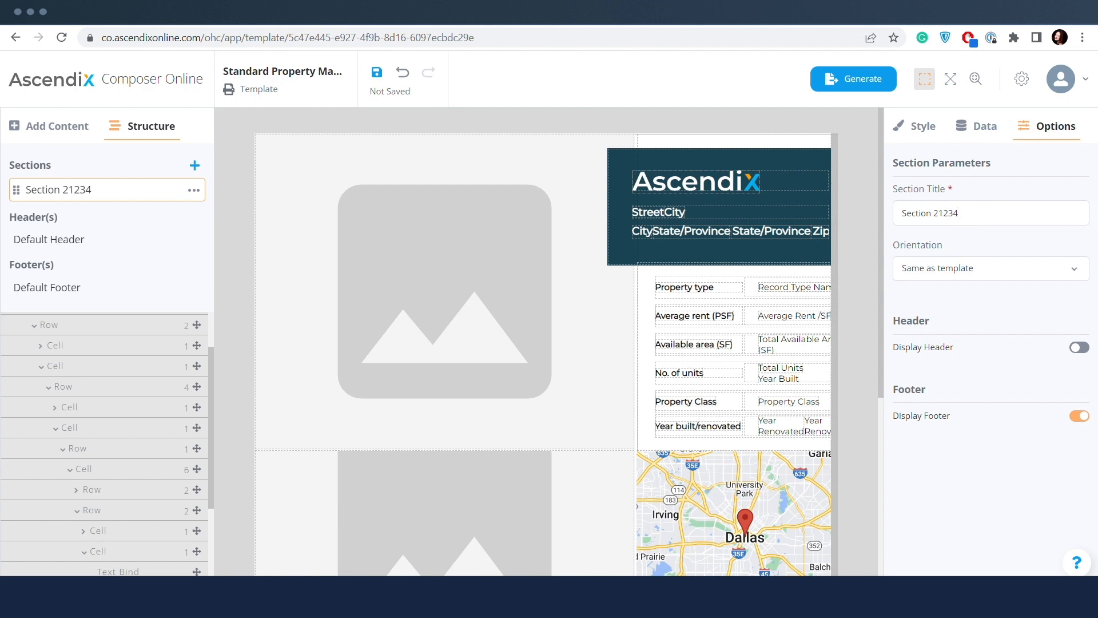
Review the section's orientation choices and the template's own orientation under Format Settings, and close the settings without changing anything
left_click(990, 272)
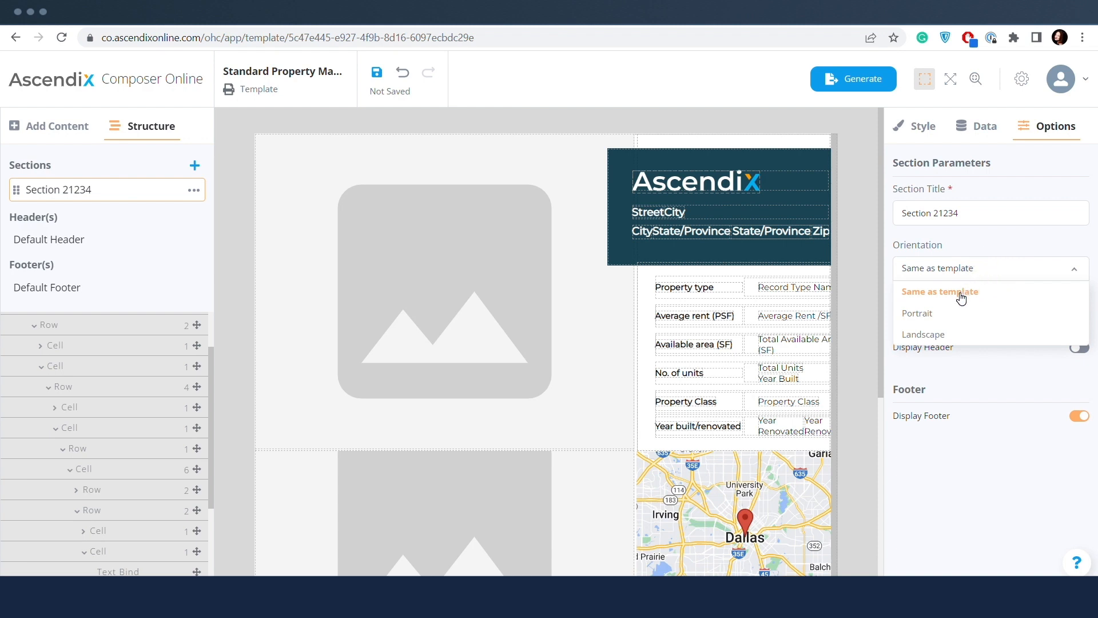
left_click(1021, 78)
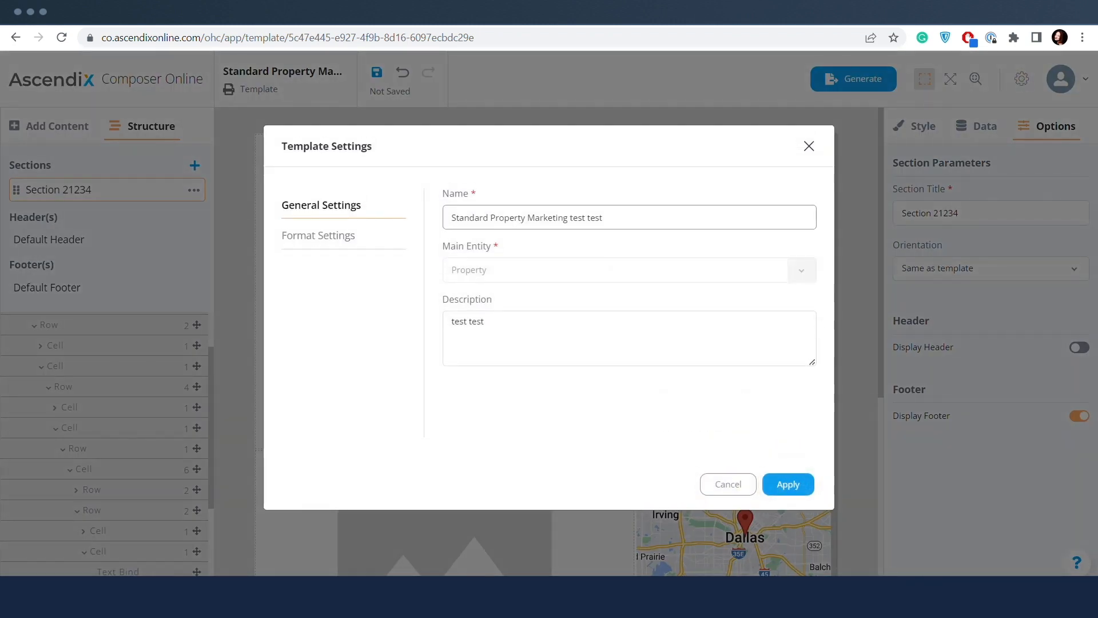
left_click(352, 239)
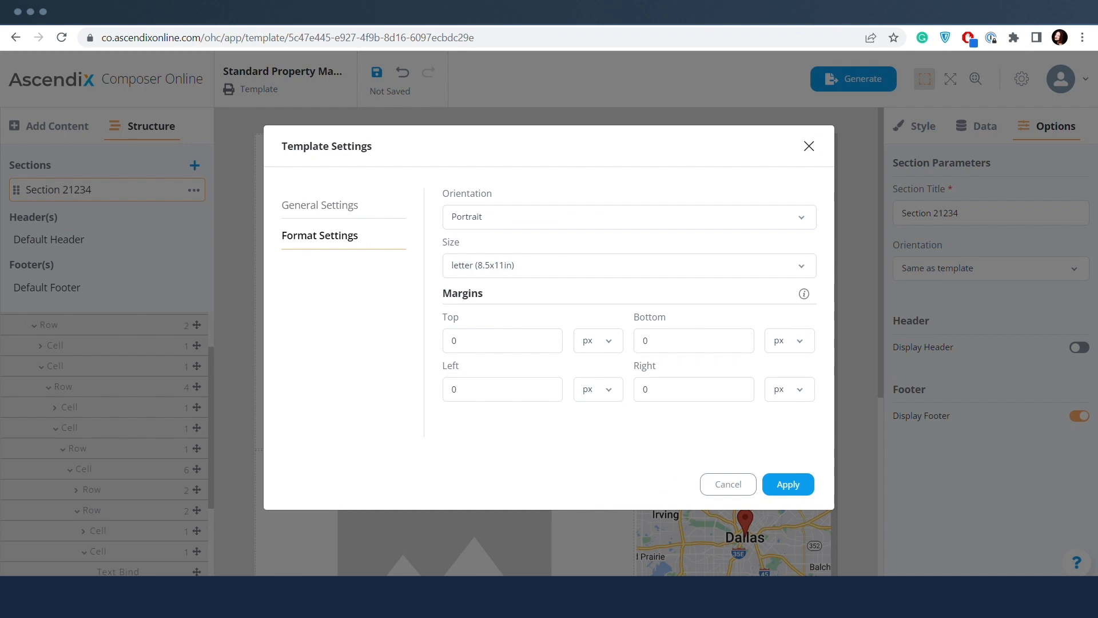
left_click(488, 218)
left_click(490, 221)
left_click(807, 148)
Set the section's orientation to Portrait and apply Landscape as the orientation of the whole template
left_click(975, 259)
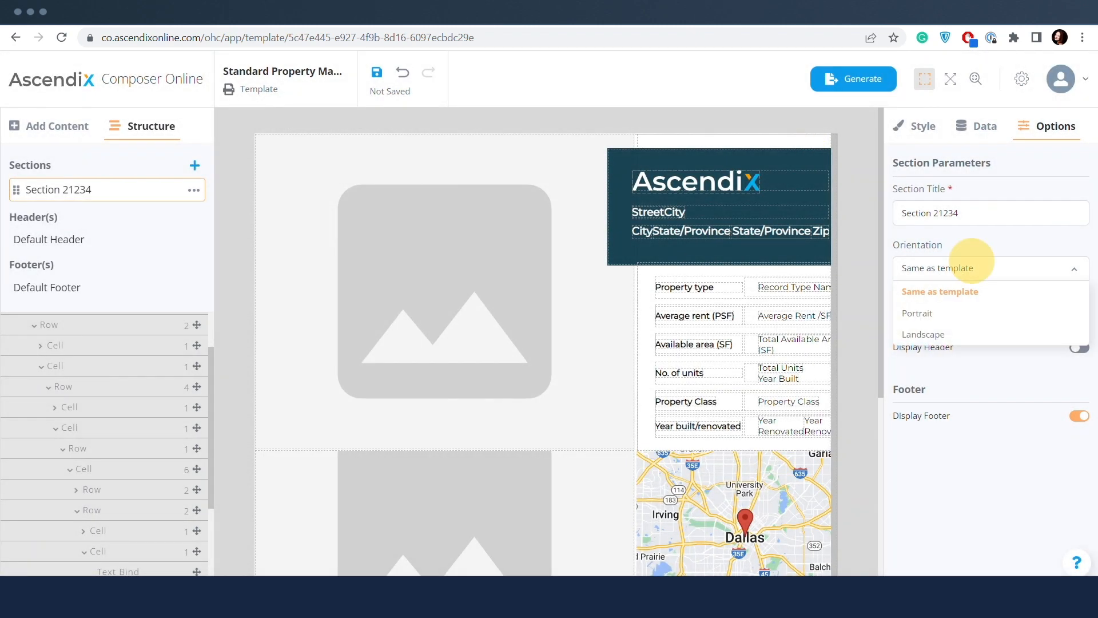
left_click(958, 313)
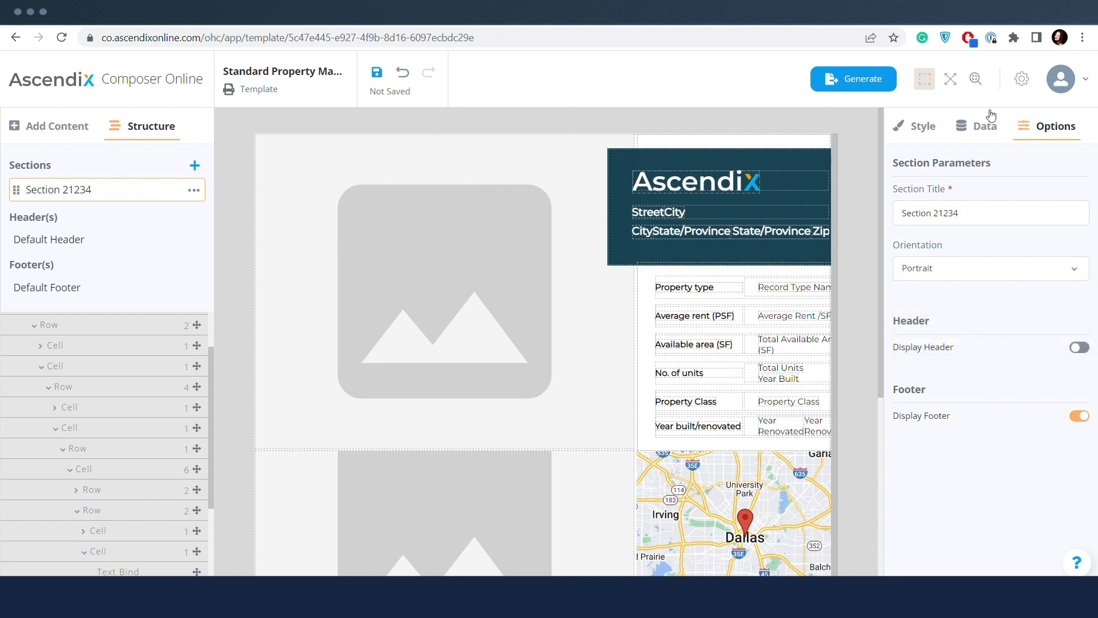
left_click(1021, 79)
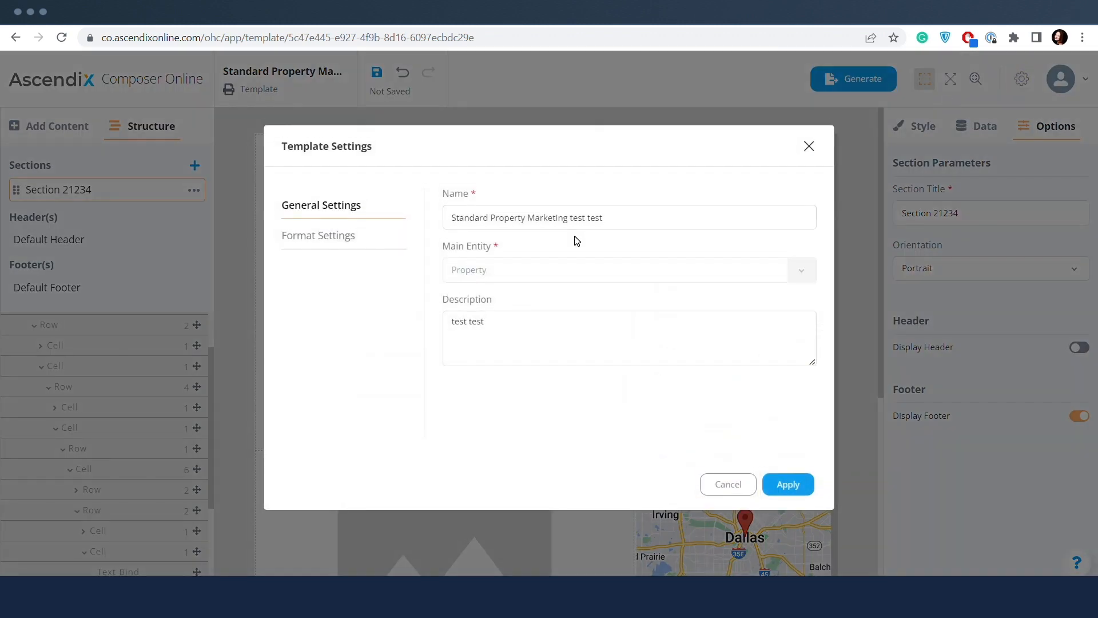
left_click(330, 242)
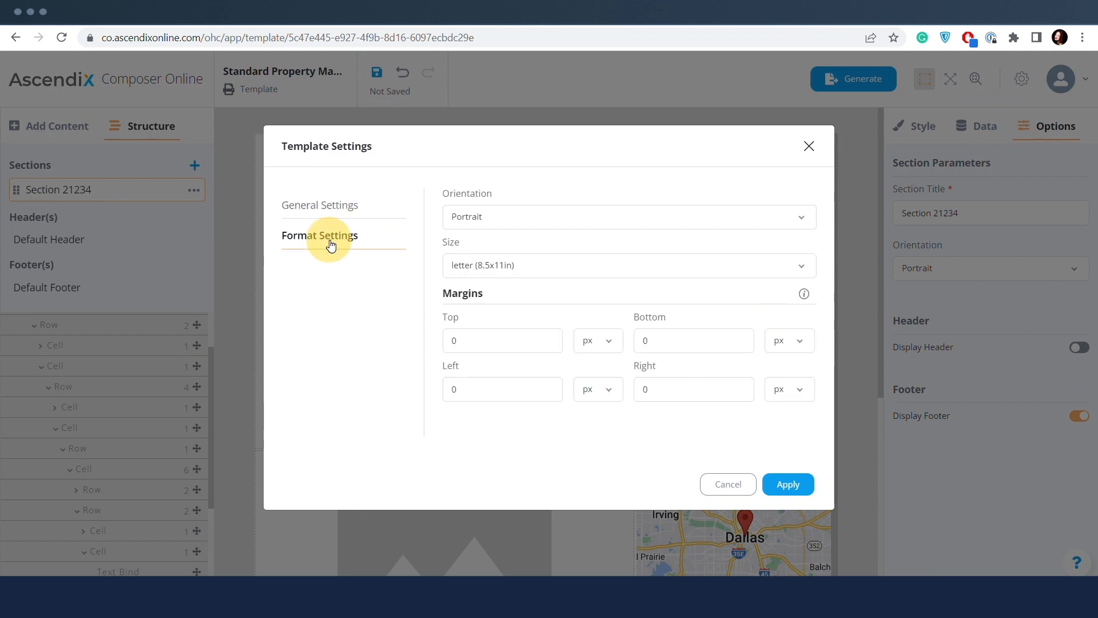
left_click(499, 221)
left_click(508, 265)
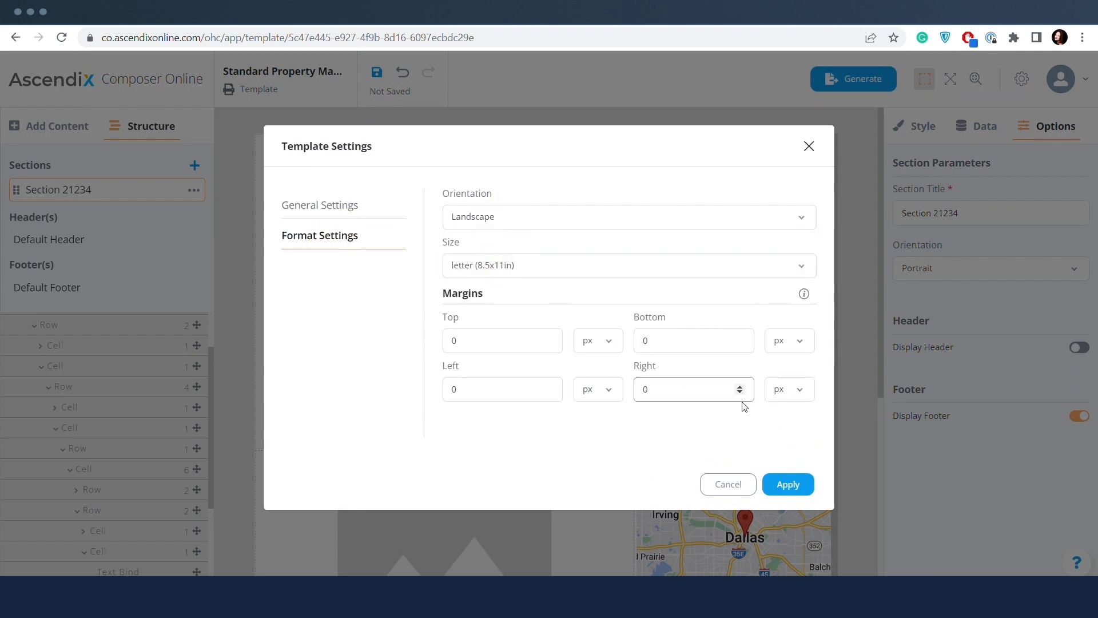
left_click(786, 484)
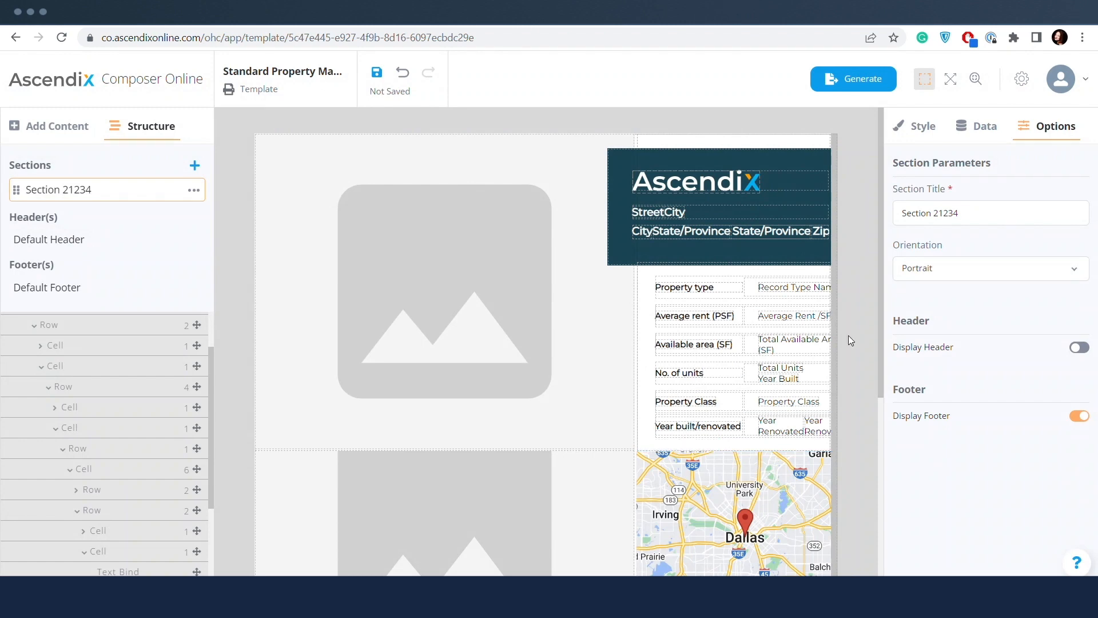
Set the section's orientation to Landscape and apply Portrait as the orientation of the whole template
left_click(961, 277)
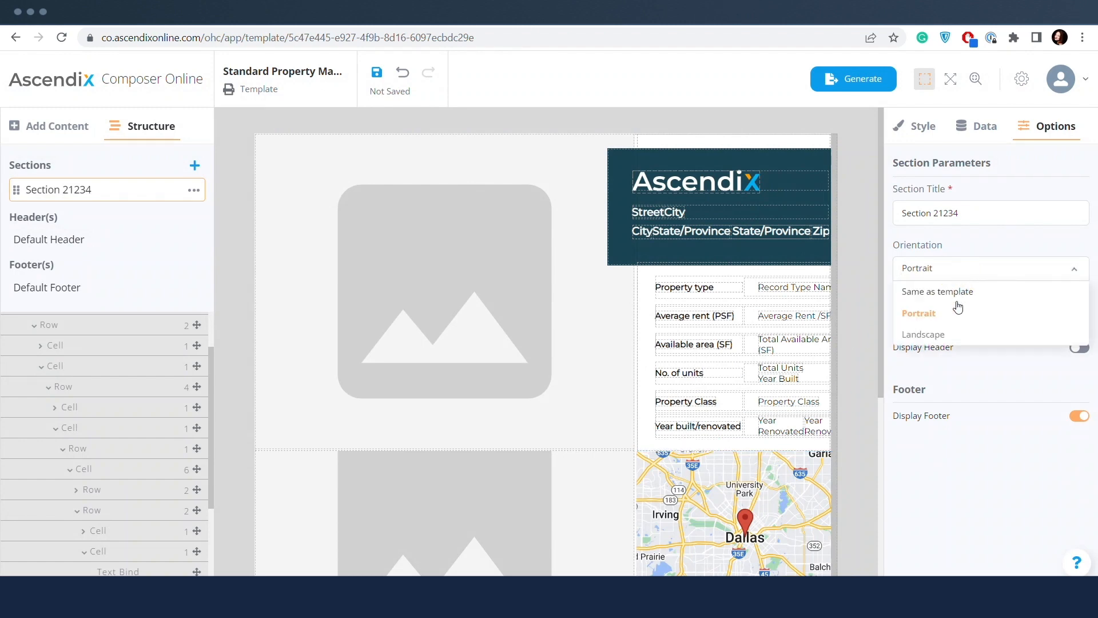
left_click(963, 336)
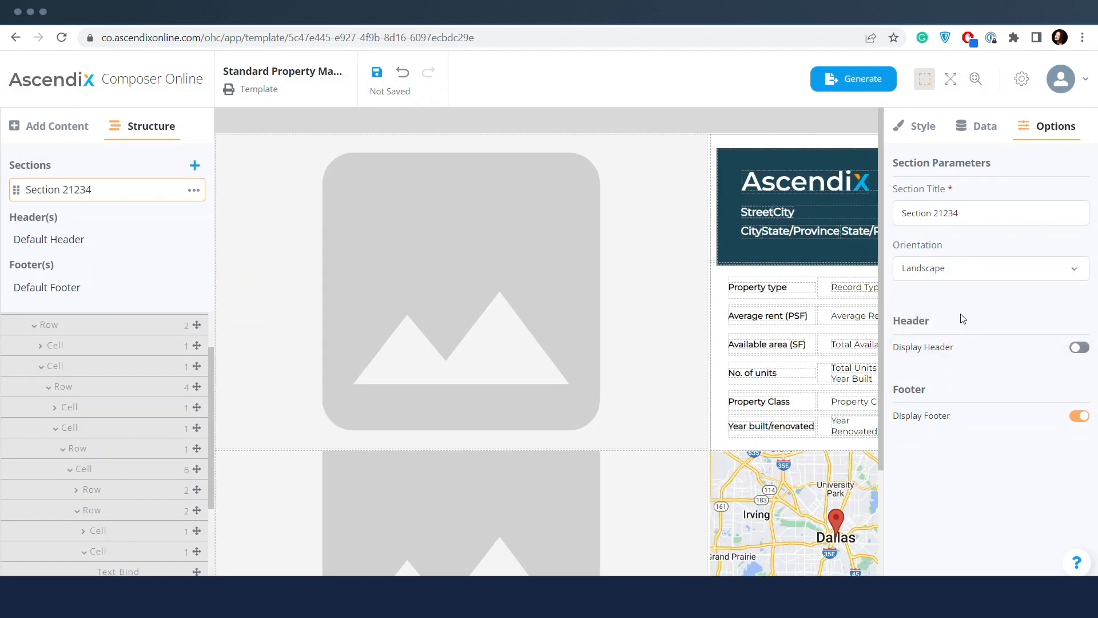
left_click(1022, 80)
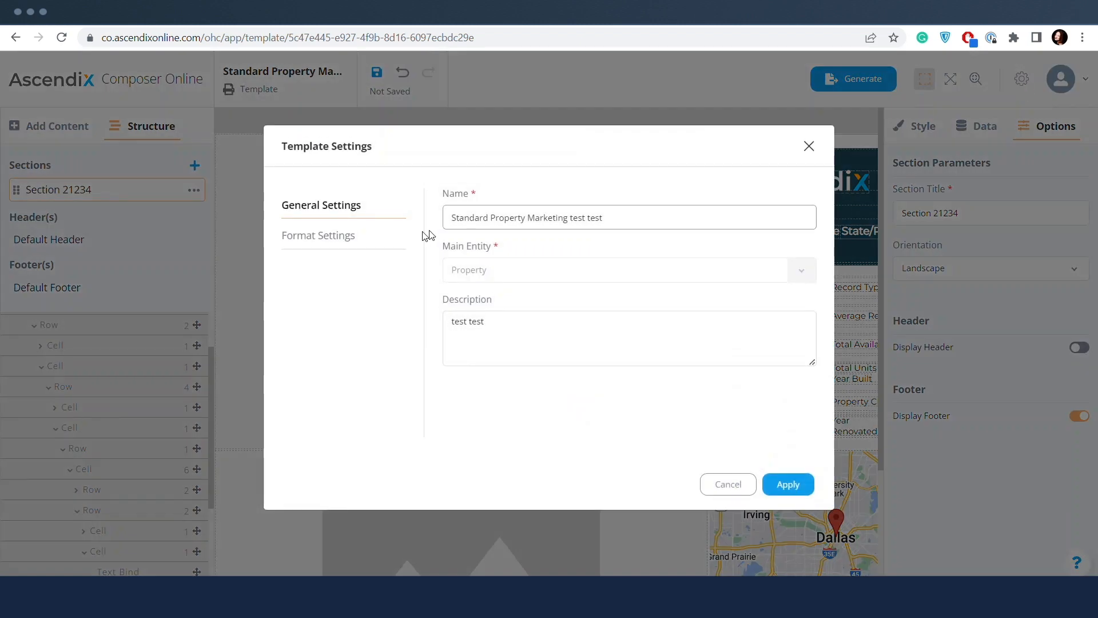
left_click(361, 236)
left_click(454, 217)
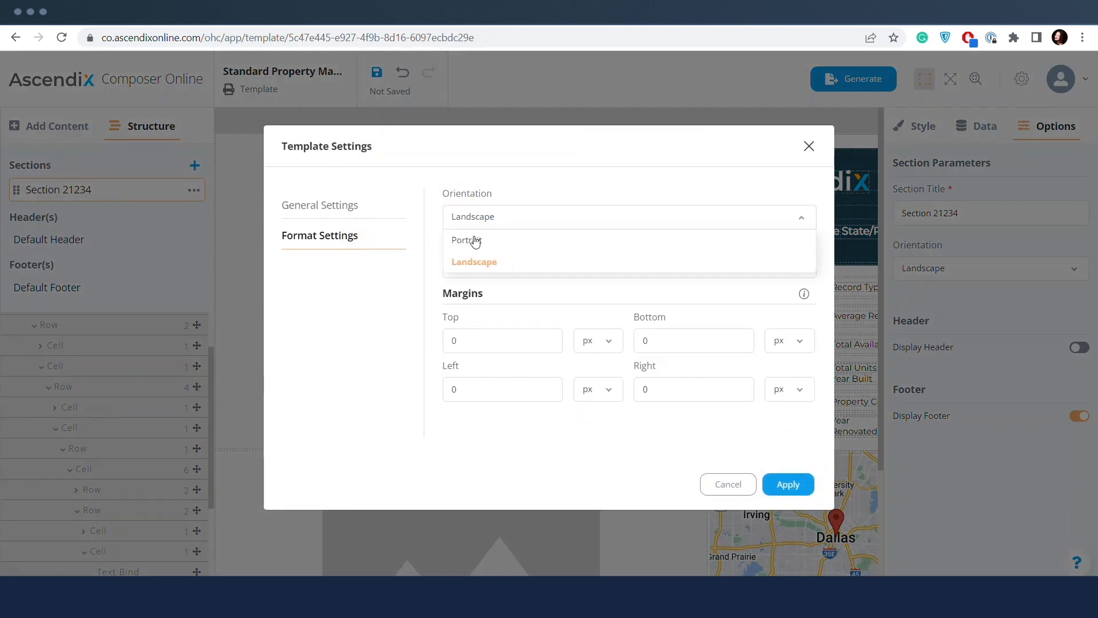
left_click(475, 240)
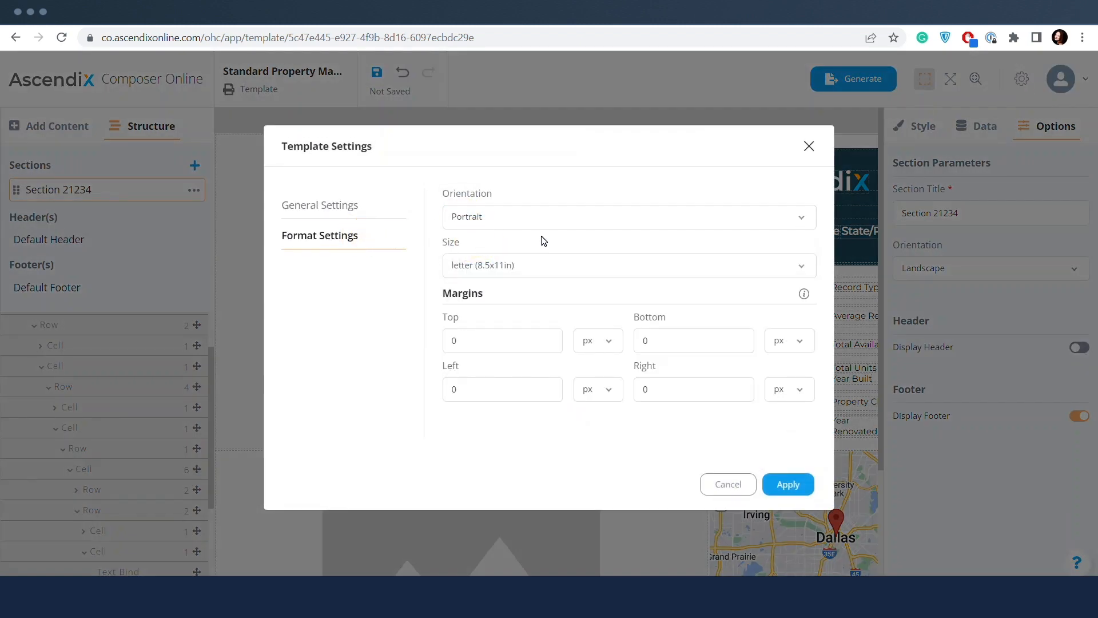
left_click(777, 484)
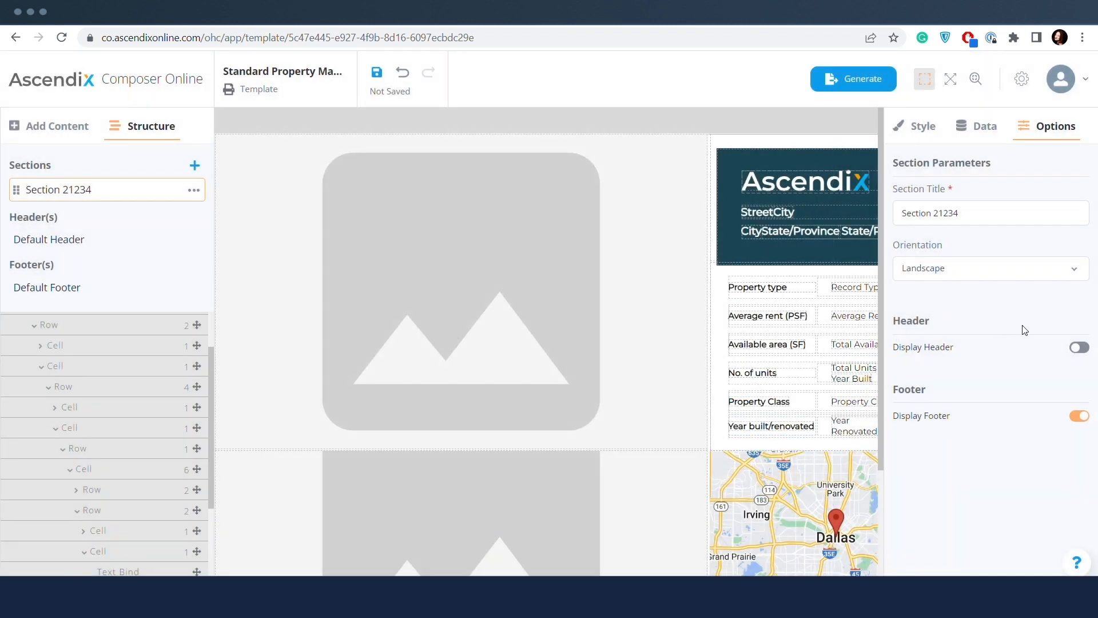
Turn on the header display for the section, trying the header and footer switches off and leaving both on
left_click(1078, 347)
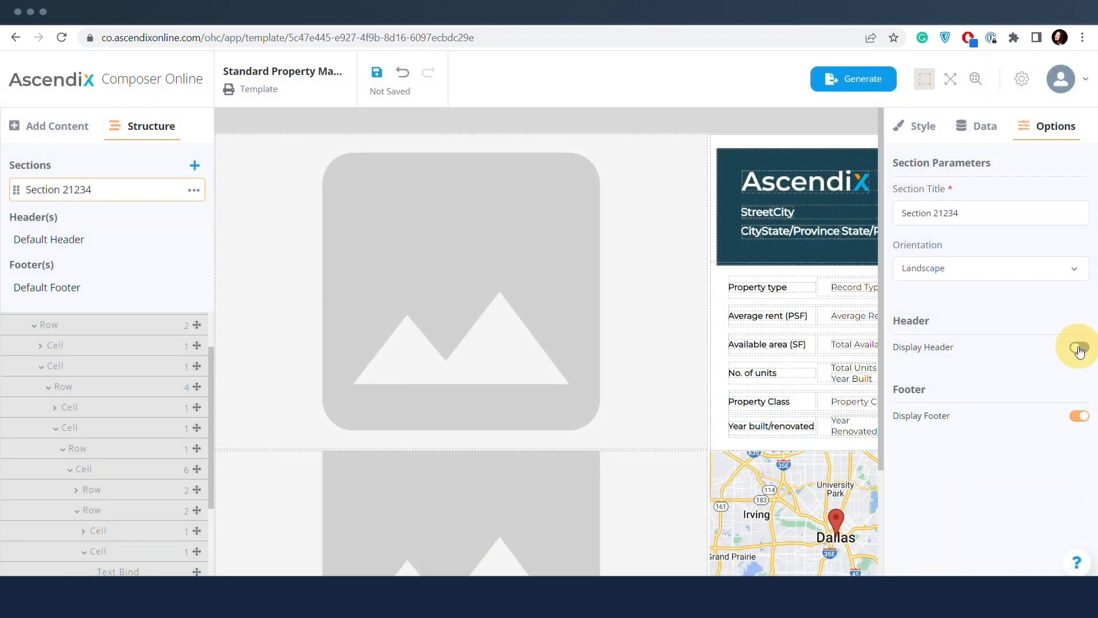
left_click(1081, 417)
left_click(1080, 418)
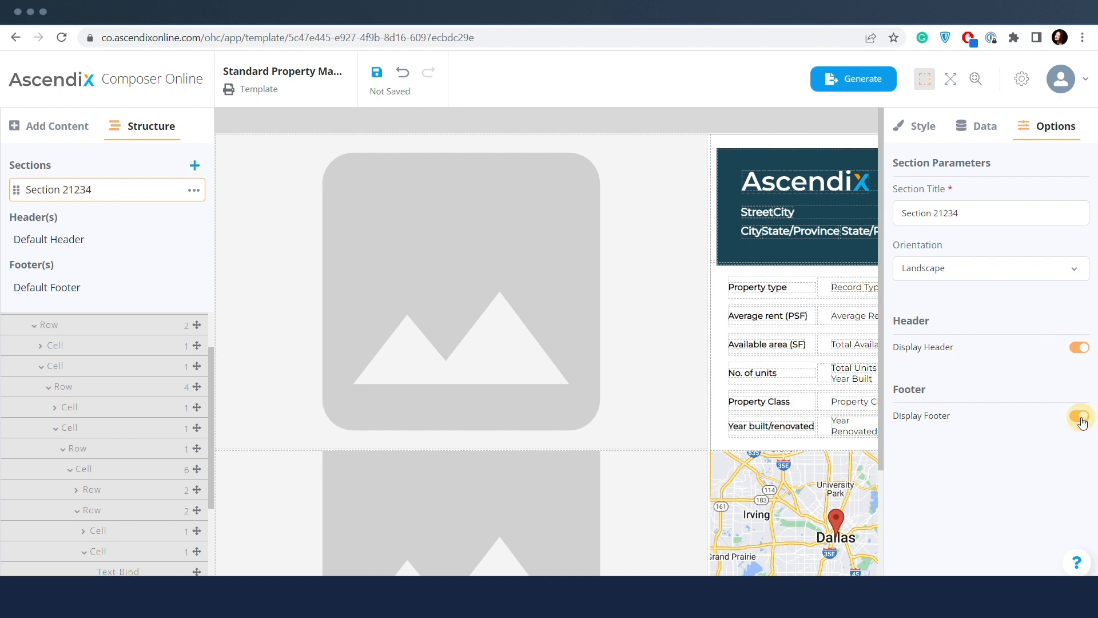
left_click(1079, 351)
left_click(1080, 352)
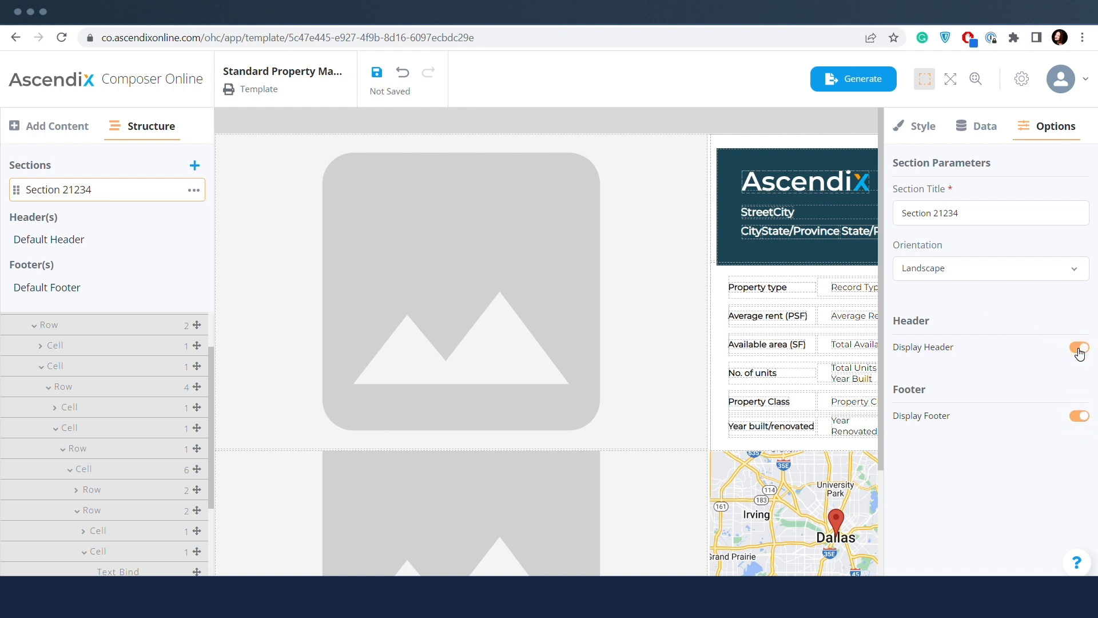